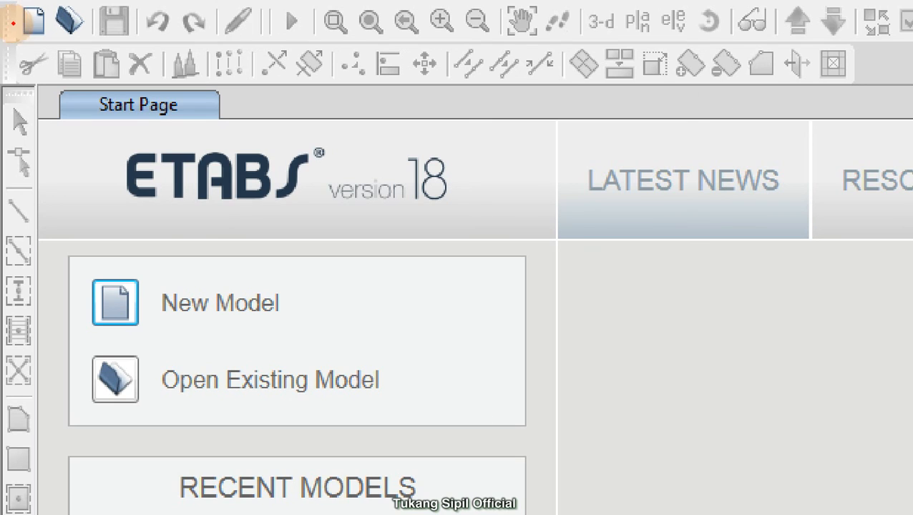
mouse_move(27, 2)
left_mouse_down()
mouse_move(7, 20)
mouse_move(51, 45)
mouse_move(36, 1)
left_mouse_up()
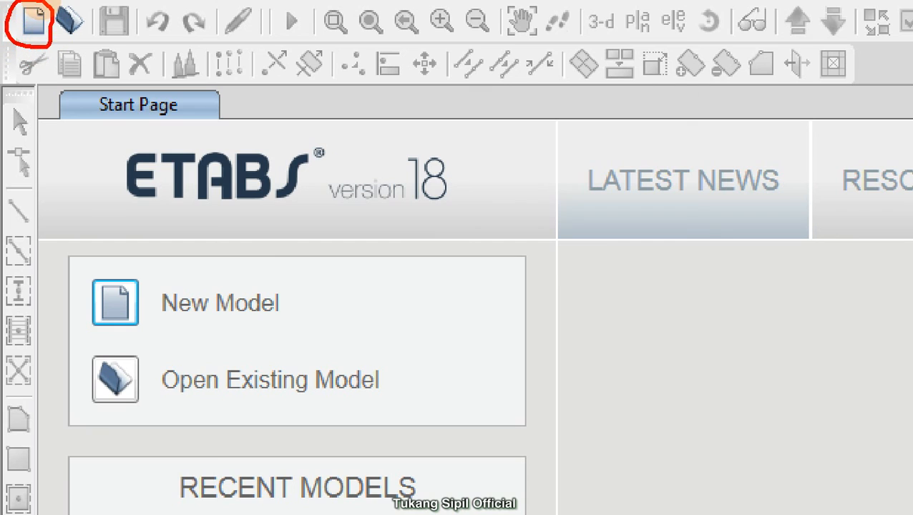
mouse_move(209, 260)
left_mouse_down()
mouse_move(151, 259)
mouse_move(77, 315)
mouse_move(296, 348)
mouse_move(179, 253)
left_mouse_up()
mouse_move(99, 281)
left_mouse_down()
mouse_move(108, 304)
mouse_move(168, 265)
left_mouse_up()
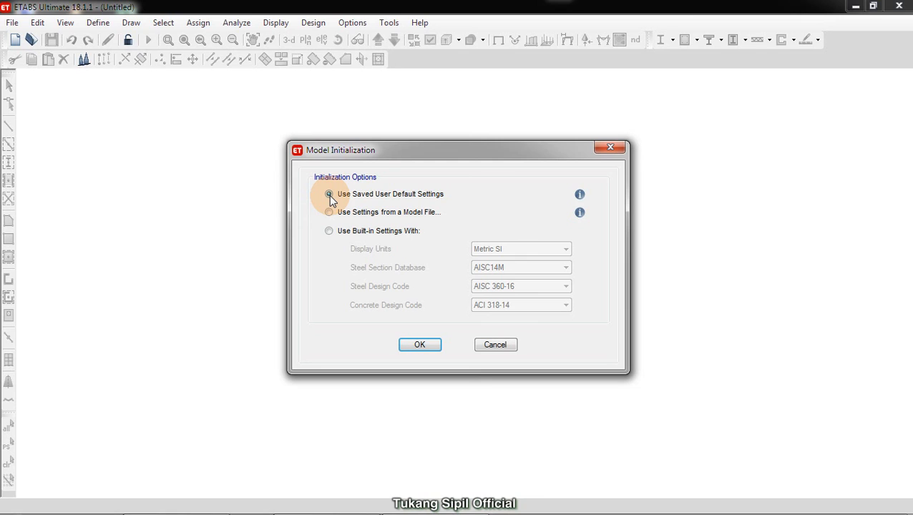
Initialize the new model with the built-in settings, using Metric SI, AISC14M, AISC 360-16 and ACI 318-14
left_click(329, 231)
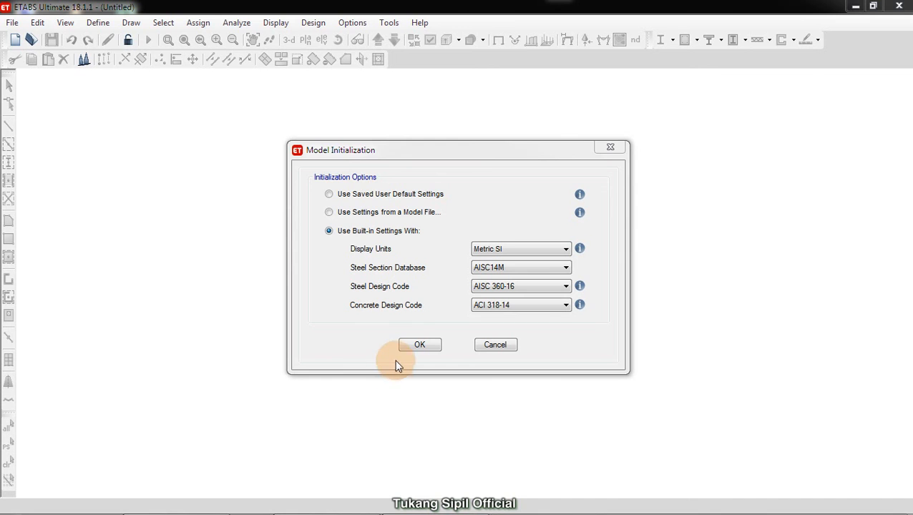
left_click(395, 450)
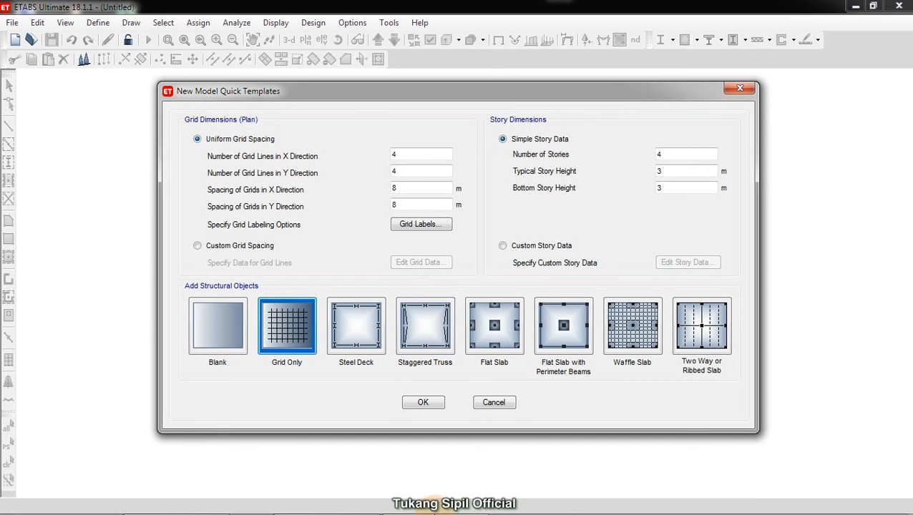
Switch to the XMind mind map and mark the "1. Mengatur Standar" topic with the completed-task marker
left_click(322, 500)
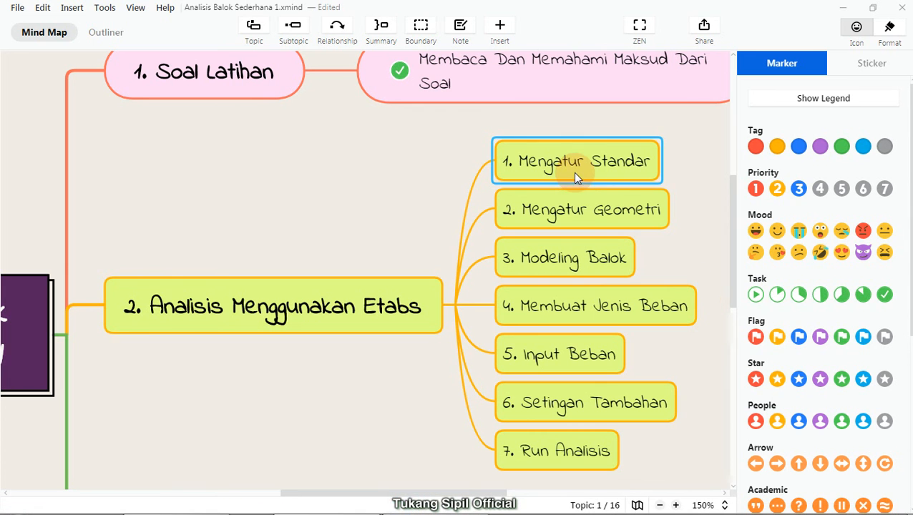
left_click(884, 295)
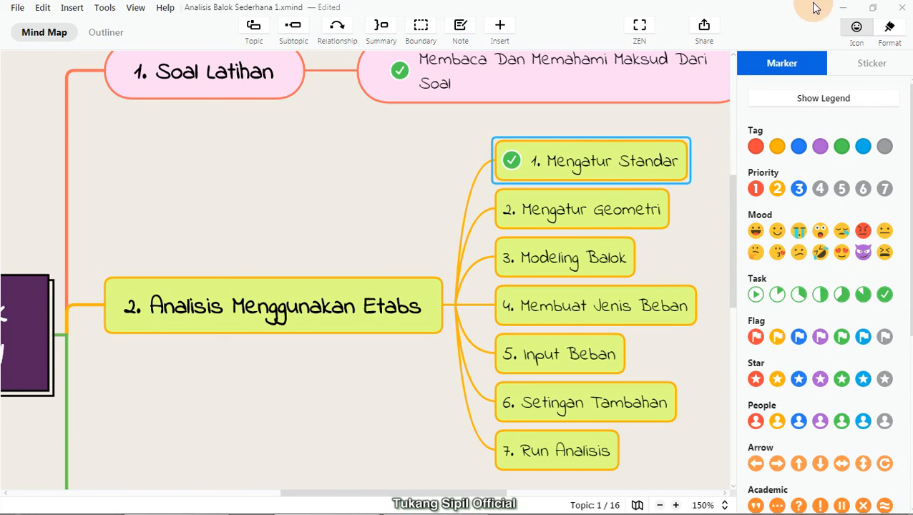
left_click(838, 9)
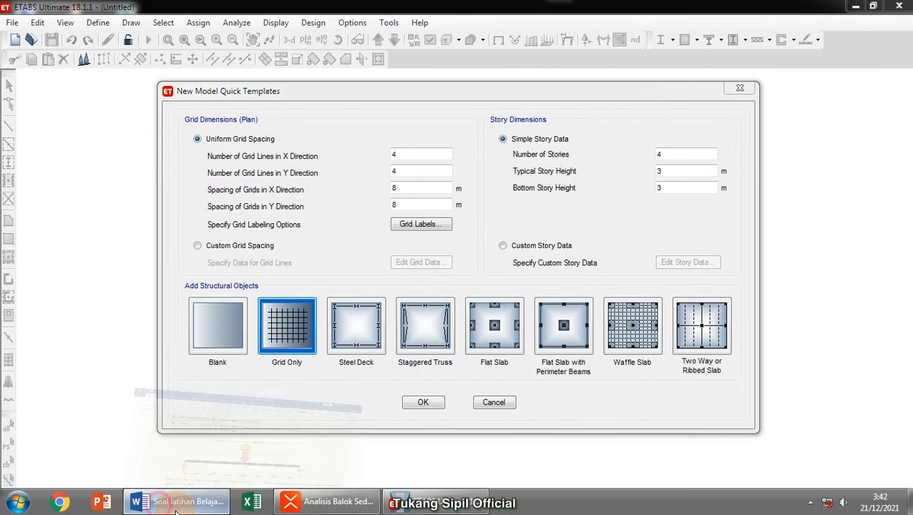
Switch to the Word exercise document and examine the beam problem's spans, supports and loads
left_click(171, 502)
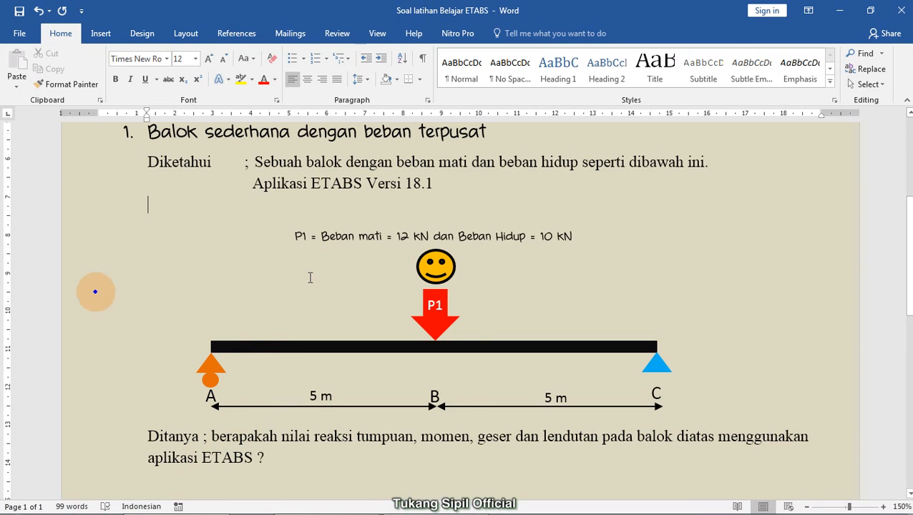
mouse_move(87, 240)
left_mouse_down()
mouse_move(78, 266)
mouse_move(106, 274)
left_mouse_up()
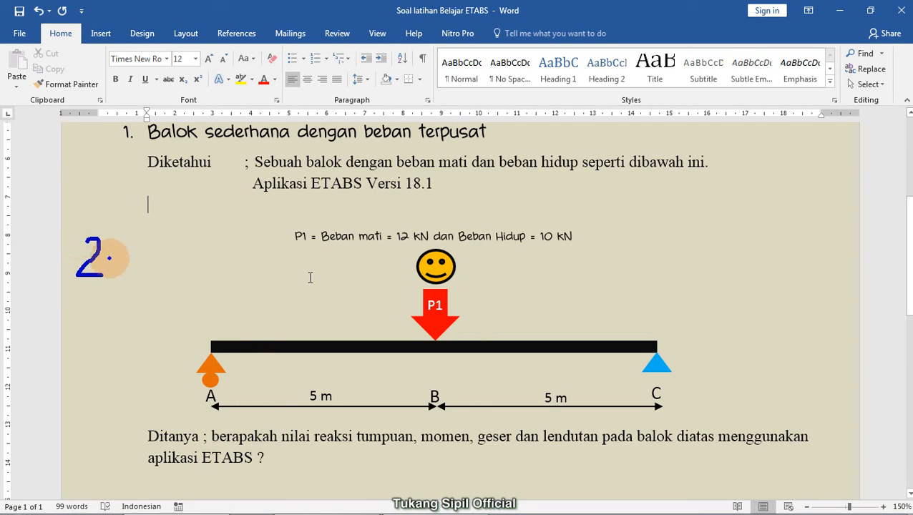
mouse_move(119, 242)
left_mouse_down()
mouse_move(116, 274)
mouse_move(133, 263)
mouse_move(116, 273)
left_mouse_up()
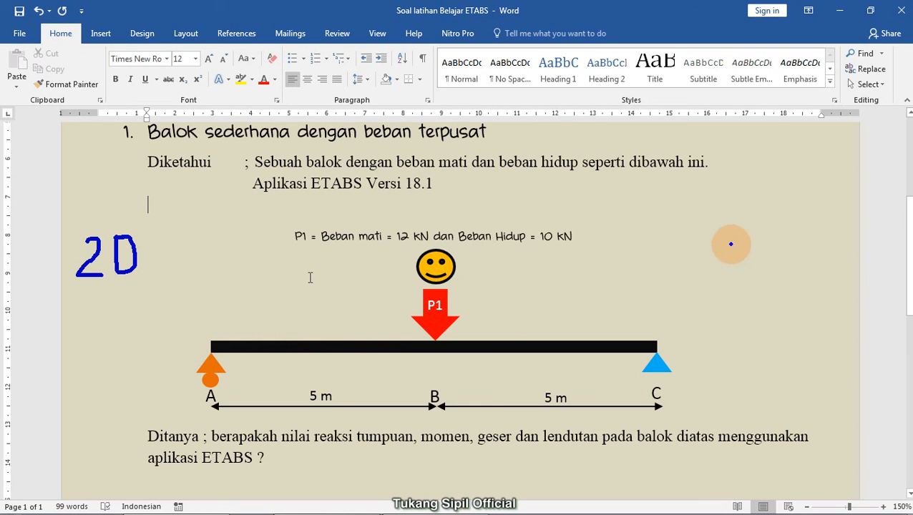
mouse_move(666, 194)
left_mouse_down()
mouse_move(659, 285)
mouse_move(789, 299)
left_mouse_up()
left_click_drag(658, 287, 726, 217)
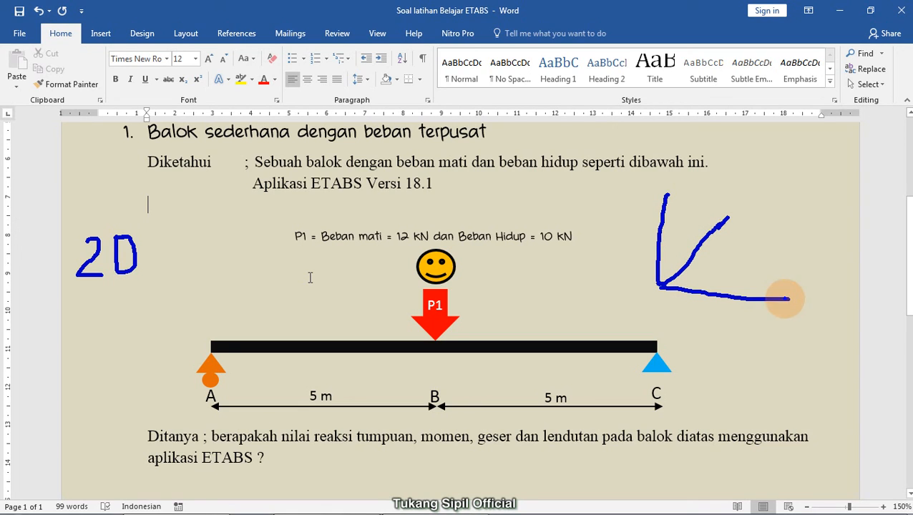
mouse_move(776, 287)
left_mouse_down()
mouse_move(771, 314)
mouse_move(790, 289)
mouse_move(779, 311)
left_mouse_up()
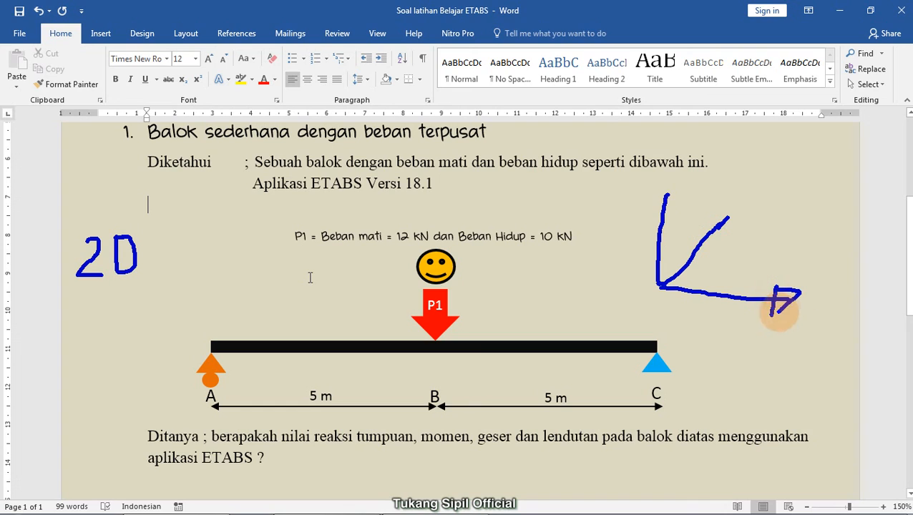
mouse_move(811, 286)
left_mouse_down()
mouse_move(834, 307)
mouse_move(810, 309)
left_mouse_up()
left_click_drag(705, 215, 729, 235)
mouse_move(727, 214)
left_mouse_down()
mouse_move(706, 234)
mouse_move(736, 217)
mouse_move(733, 228)
left_mouse_up()
left_click_drag(745, 171, 753, 194)
mouse_move(655, 193)
left_mouse_down()
mouse_move(682, 191)
mouse_move(670, 173)
mouse_move(678, 193)
left_mouse_up()
left_click_drag(660, 131, 696, 155)
left_click_drag(668, 148, 695, 143)
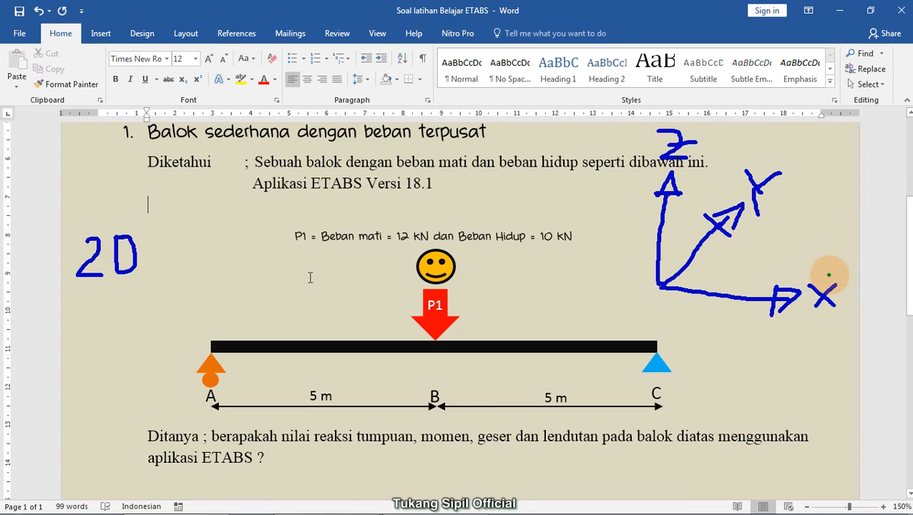
mouse_move(827, 273)
left_mouse_down()
mouse_move(798, 281)
mouse_move(858, 293)
mouse_move(823, 269)
left_mouse_up()
mouse_move(784, 155)
left_mouse_down()
mouse_move(753, 159)
mouse_move(763, 244)
mouse_move(764, 161)
left_mouse_up()
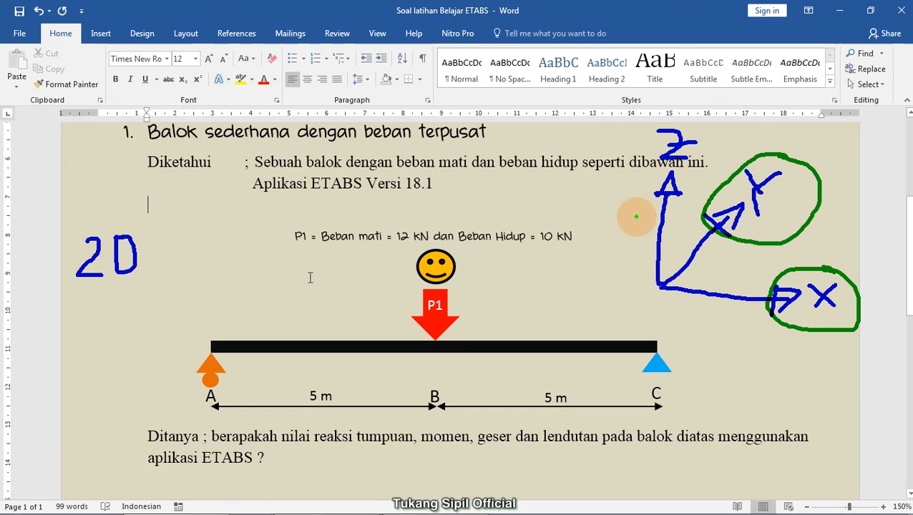
mouse_move(667, 123)
left_mouse_down()
mouse_move(649, 187)
mouse_move(692, 126)
mouse_move(653, 131)
left_mouse_up()
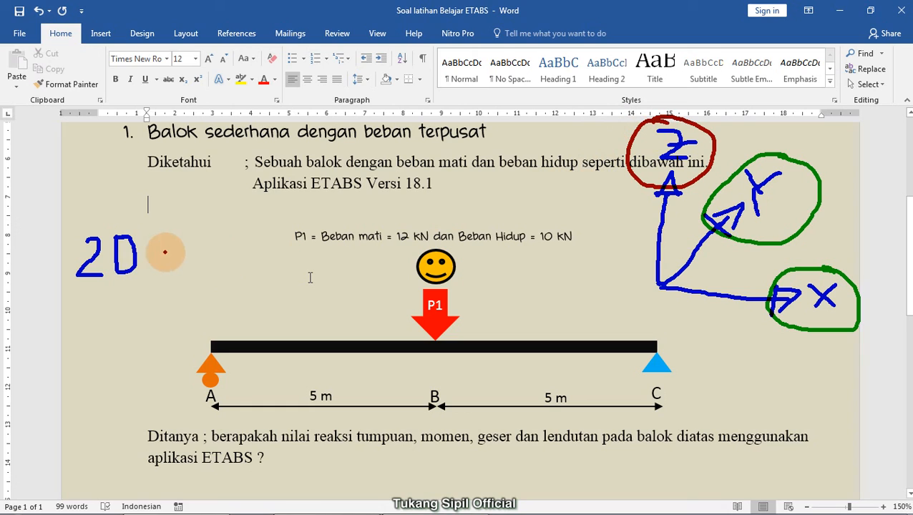
left_click_drag(71, 289, 149, 281)
mouse_move(120, 316)
left_mouse_down()
mouse_move(109, 353)
mouse_move(158, 365)
left_mouse_up()
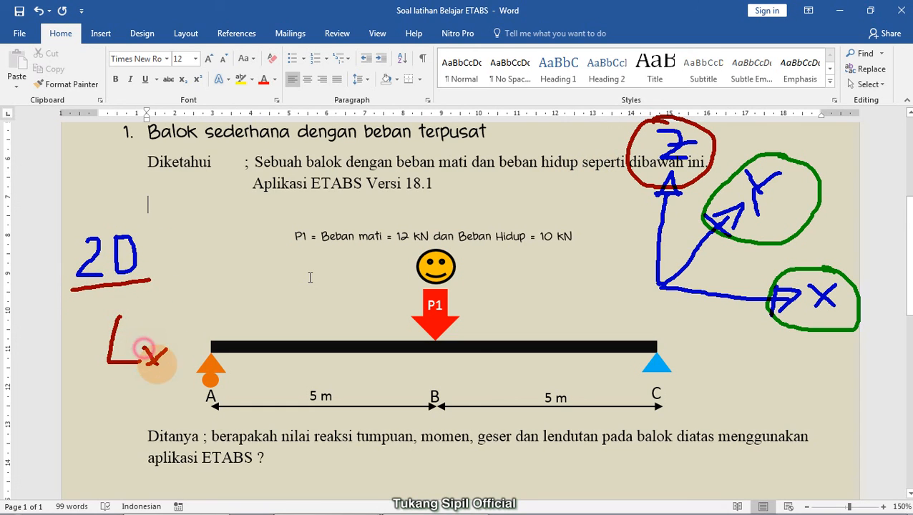
mouse_move(121, 296)
left_mouse_down()
mouse_move(128, 315)
mouse_move(144, 319)
mouse_move(159, 302)
left_mouse_up()
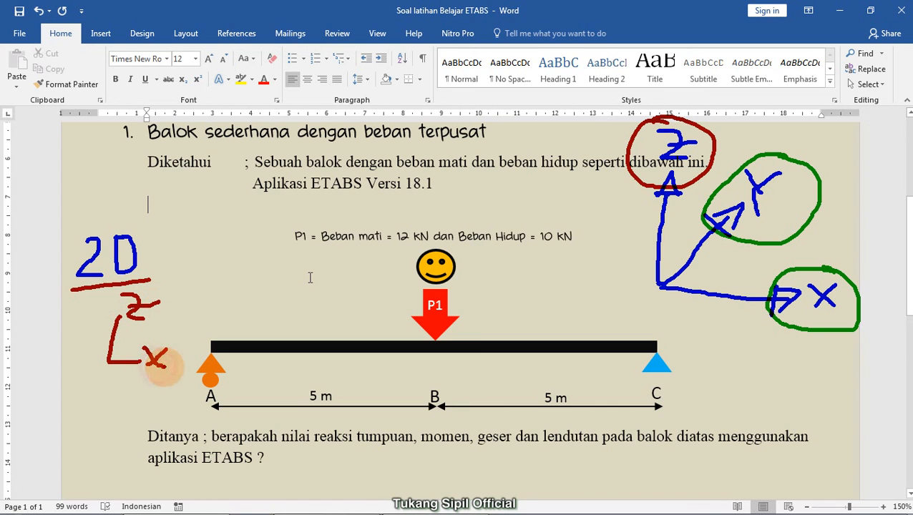
key("Escape")
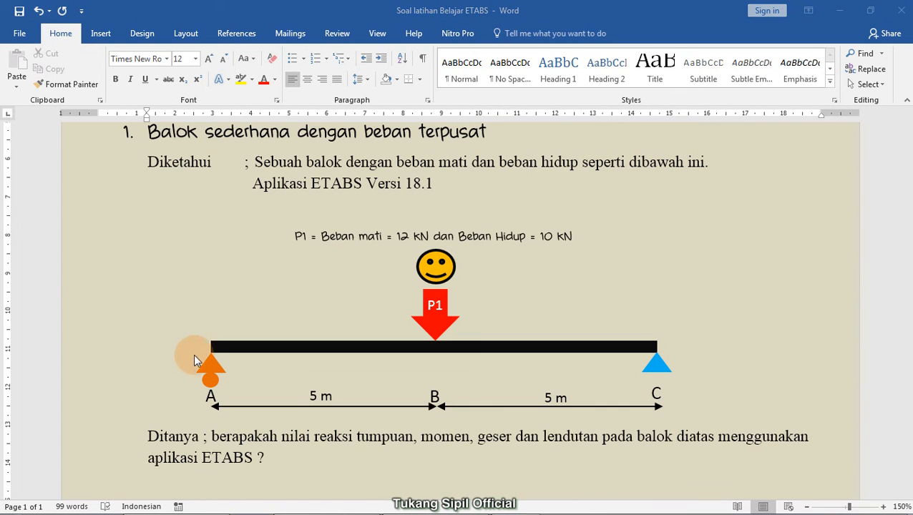
Return to ETABS and define a uniform grid with 3 lines in X, 1 line in Y and 5 m spacing in both directions
left_click(840, 7)
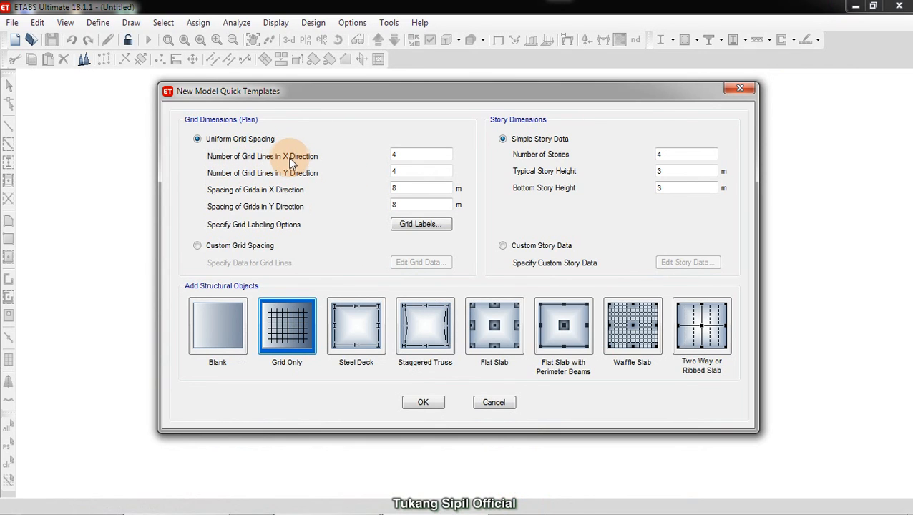
double_click(402, 152)
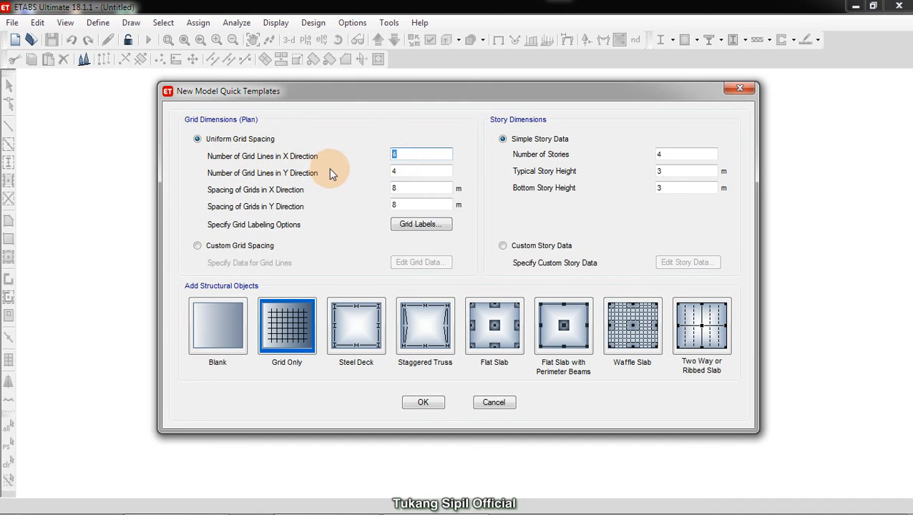
type("3")
double_click(404, 171)
type("1")
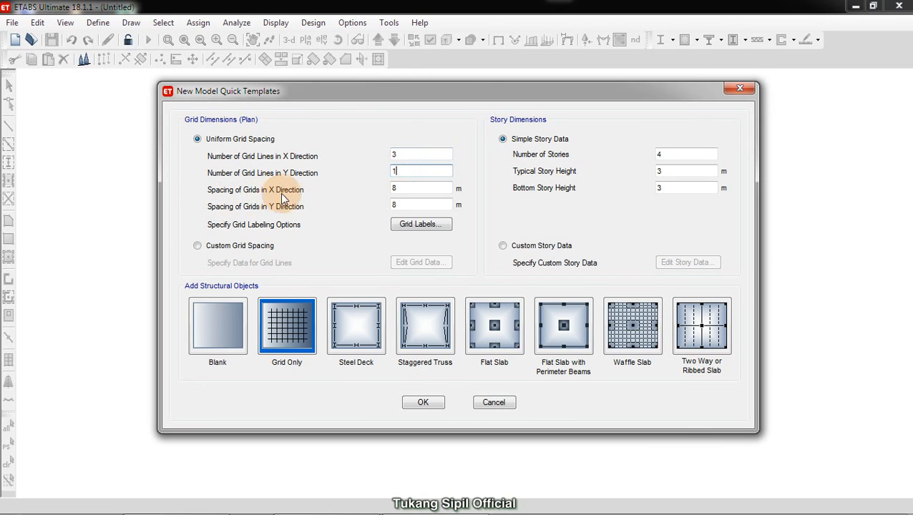
key("Tab")
type("5")
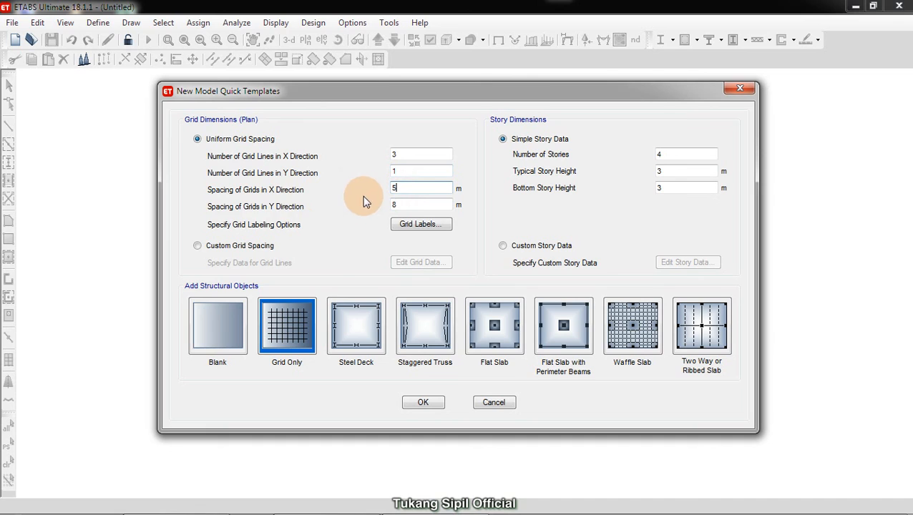
double_click(405, 205)
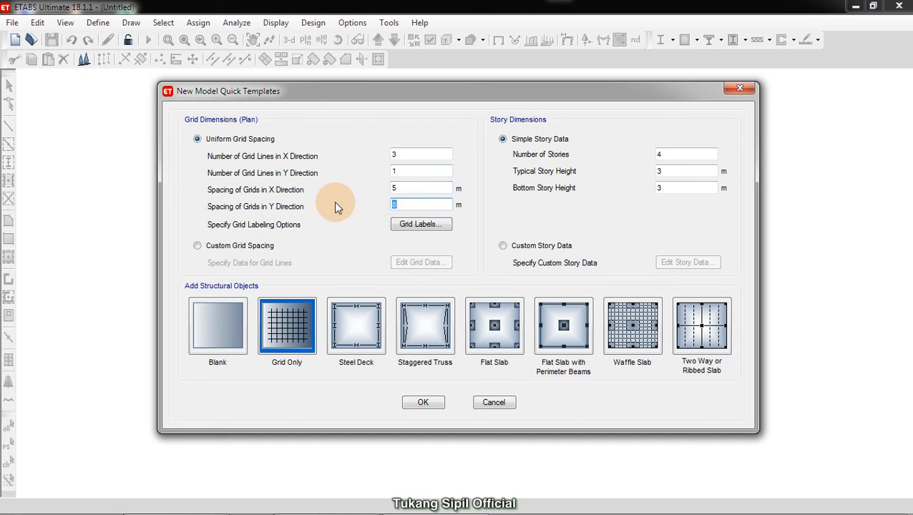
type("5")
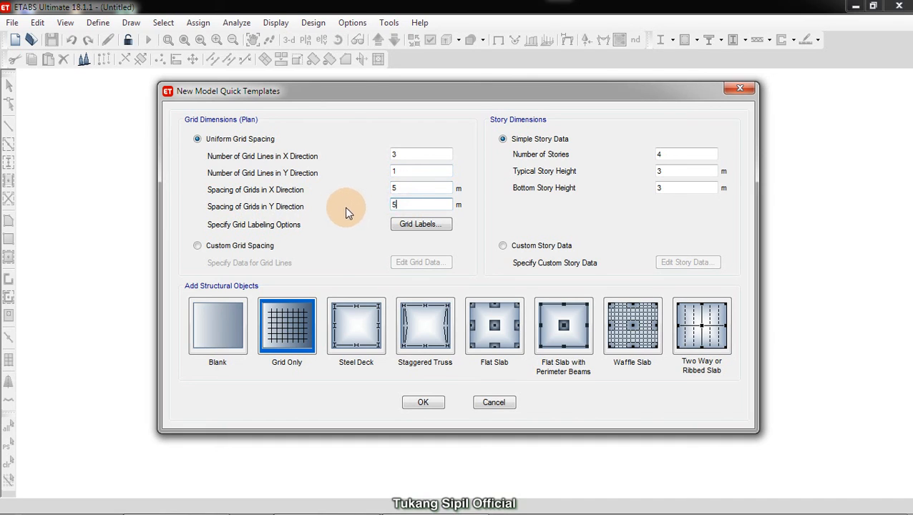
Set the story dimensions to 1 story with a typical story height of 1 m and a bottom story height of 1 m
double_click(658, 155)
type("1")
left_click_drag(678, 172, 631, 191)
type("1")
left_click(669, 185)
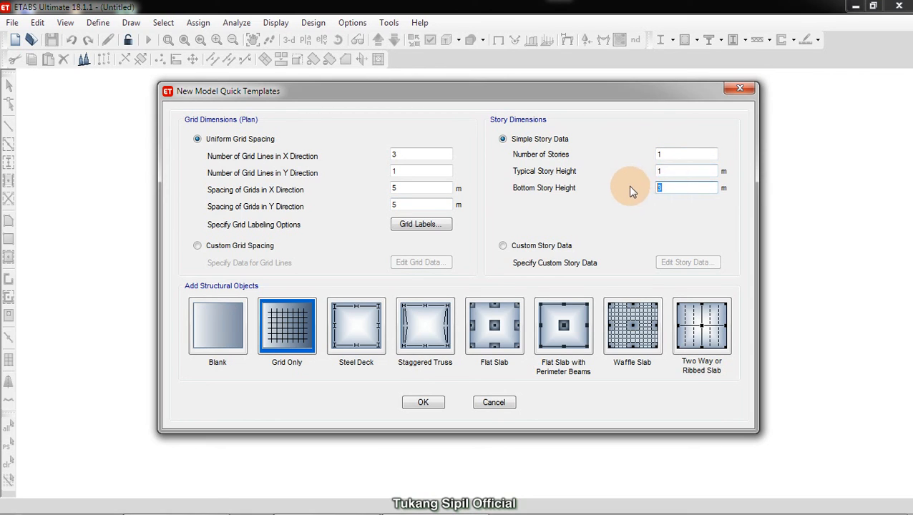
type("1")
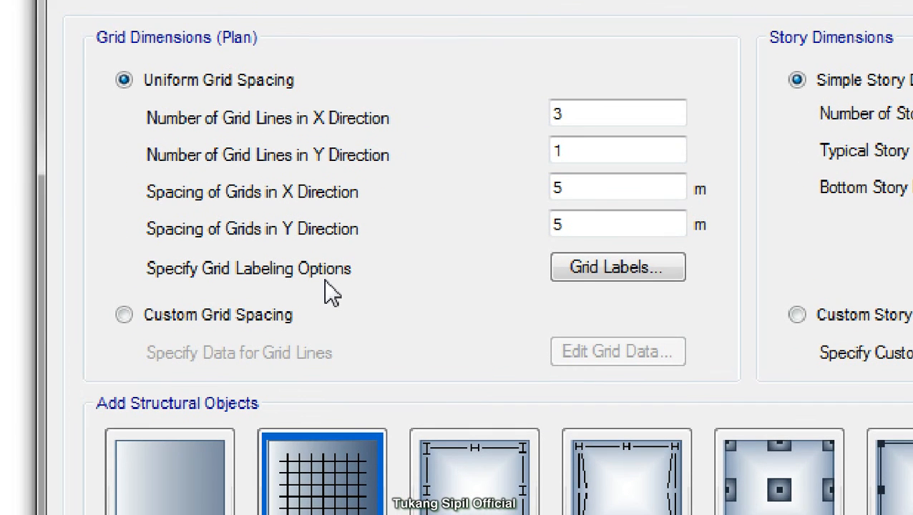
left_click_drag(516, 130, 565, 129)
left_click_drag(367, 59, 354, 94)
mouse_move(367, 61)
left_mouse_down()
mouse_move(386, 93)
mouse_move(368, 80)
mouse_move(394, 98)
mouse_move(408, 94)
mouse_move(394, 100)
left_mouse_up()
left_click_drag(441, 73, 431, 90)
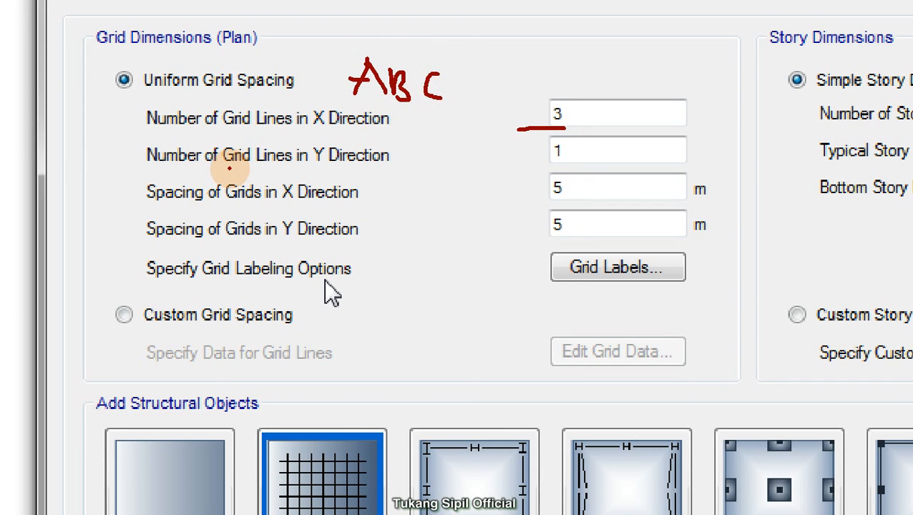
left_click(163, 170)
left_click_drag(311, 169, 364, 169)
left_click_drag(542, 163, 565, 163)
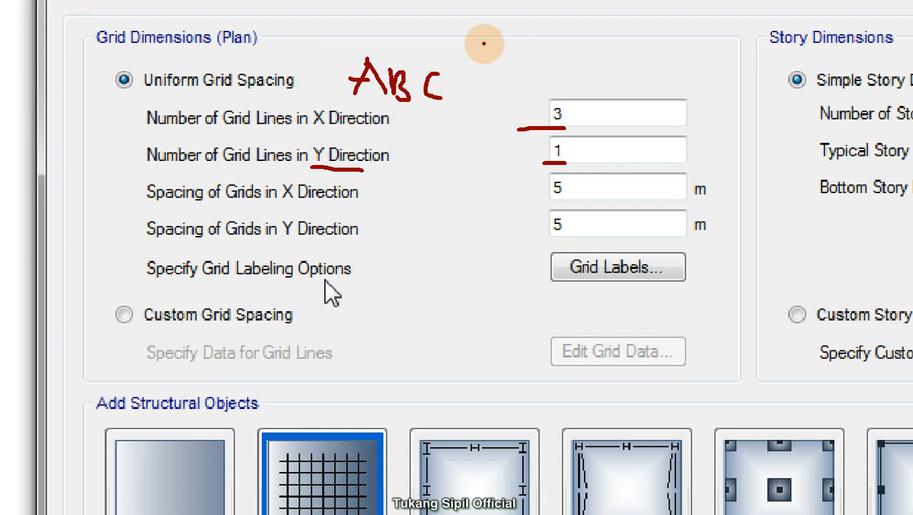
left_click_drag(483, 59, 706, 58)
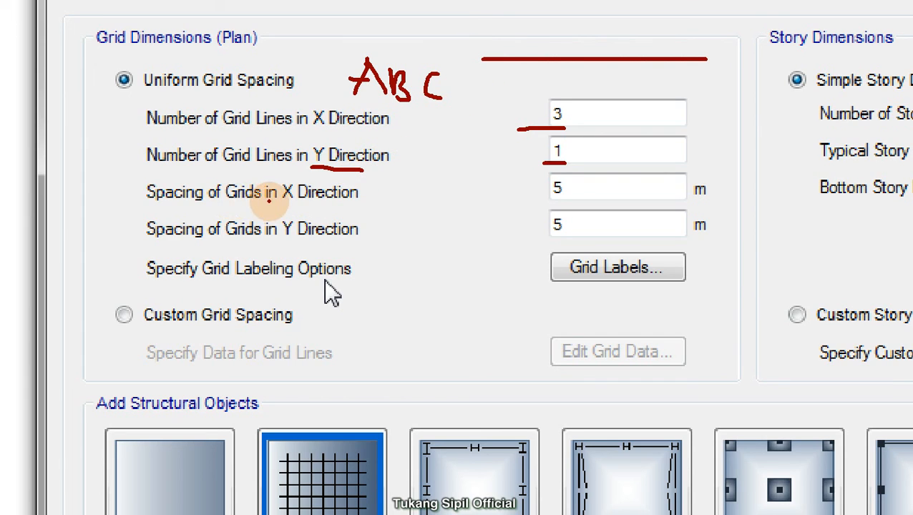
left_click_drag(201, 209, 348, 208)
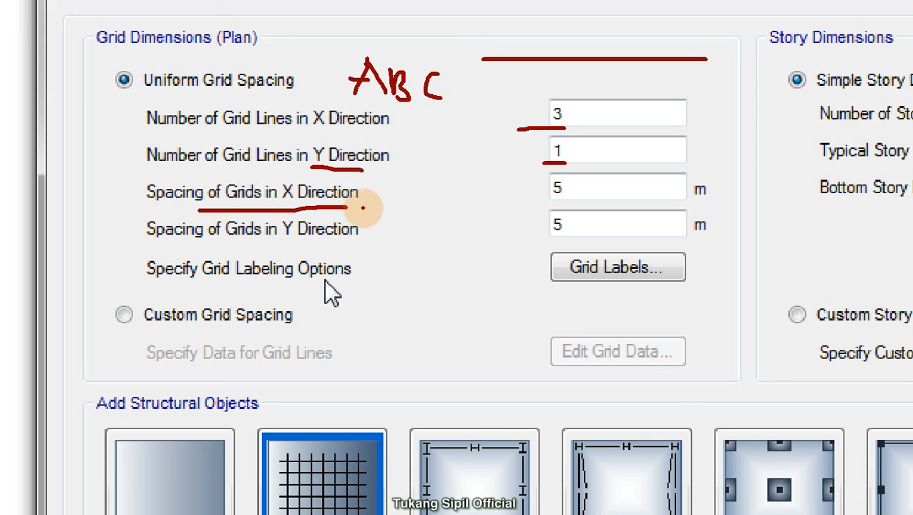
left_click_drag(213, 245, 342, 245)
mouse_move(563, 206)
left_mouse_down()
mouse_move(546, 238)
mouse_move(561, 205)
left_mouse_up()
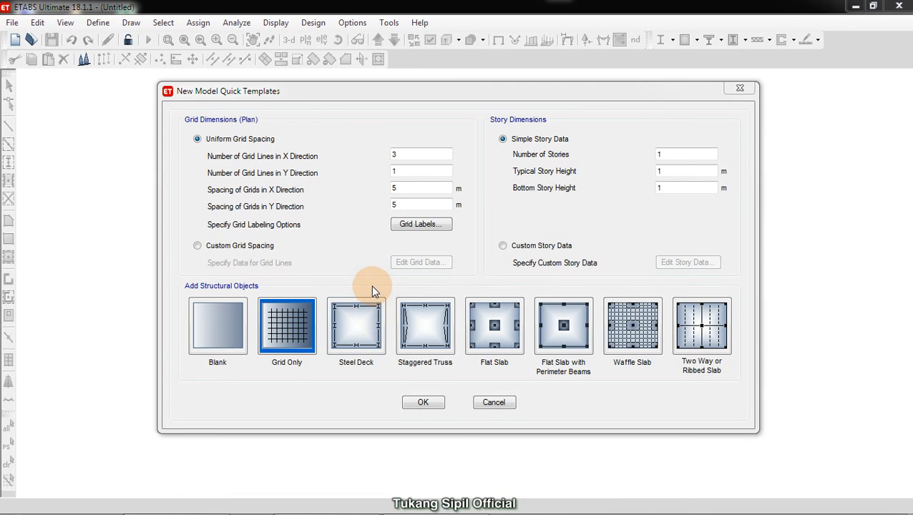
left_click(370, 285)
left_click(311, 270)
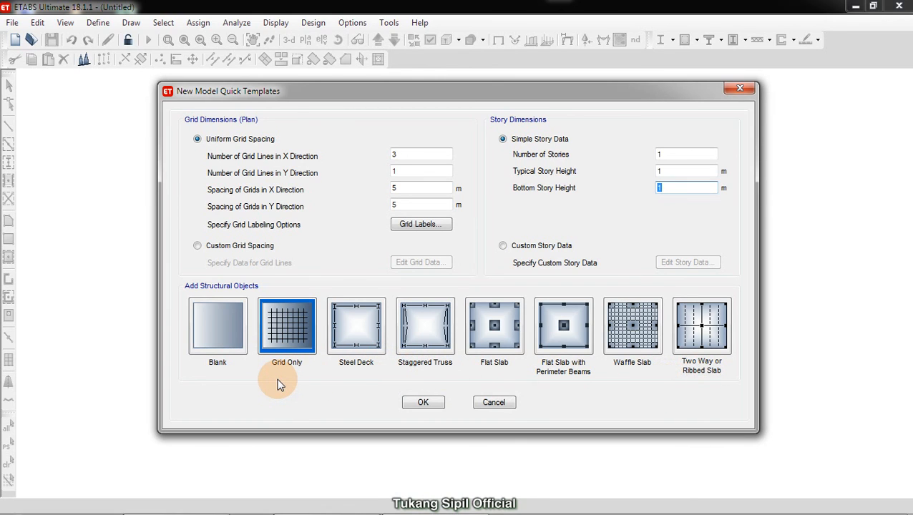
mouse_move(269, 372)
left_mouse_down()
mouse_move(303, 372)
mouse_move(318, 284)
mouse_move(254, 326)
mouse_move(275, 373)
left_mouse_up()
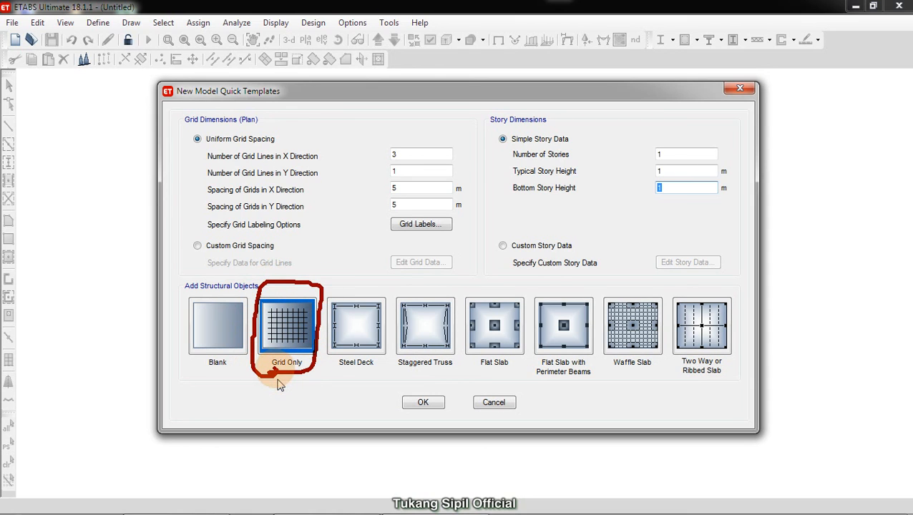
mouse_move(271, 306)
left_mouse_down()
mouse_move(287, 333)
mouse_move(318, 293)
left_mouse_up()
mouse_move(367, 387)
left_mouse_down()
mouse_move(447, 392)
mouse_move(385, 370)
left_mouse_up()
key("Escape")
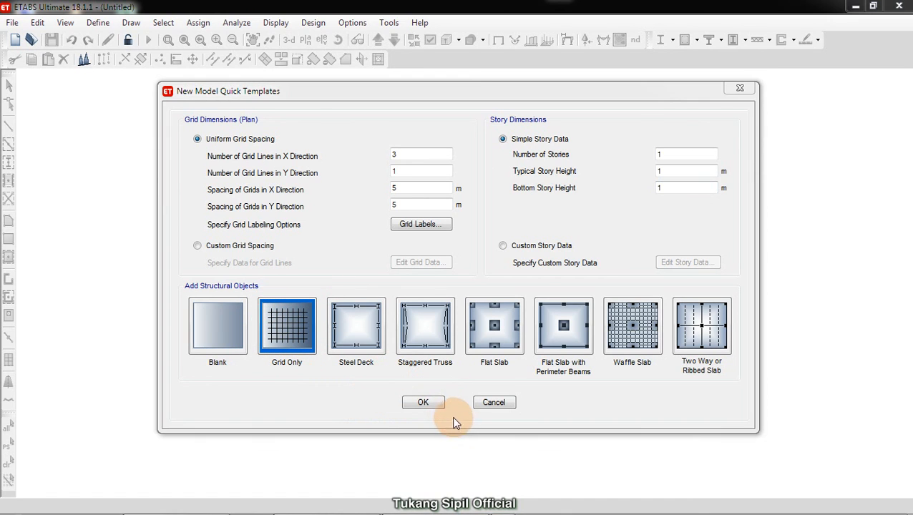
Create the model from the Grid Only template with the defined grid and story dimensions
left_click(429, 403)
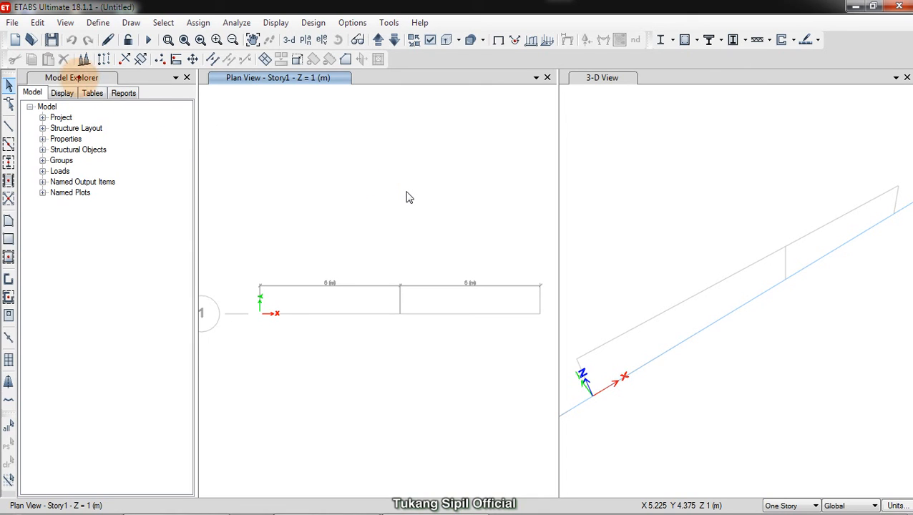
mouse_move(93, 70)
left_mouse_down()
mouse_move(25, 90)
mouse_move(129, 75)
left_mouse_up()
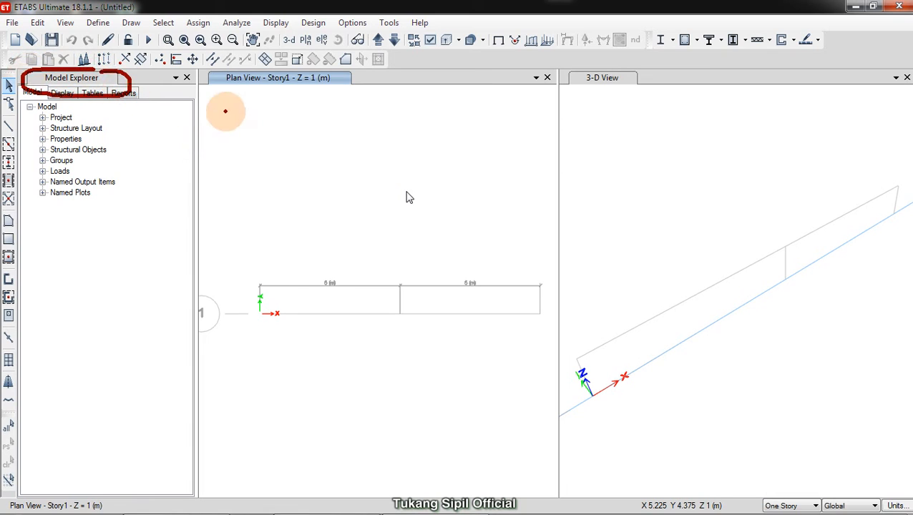
left_click_drag(211, 90, 347, 81)
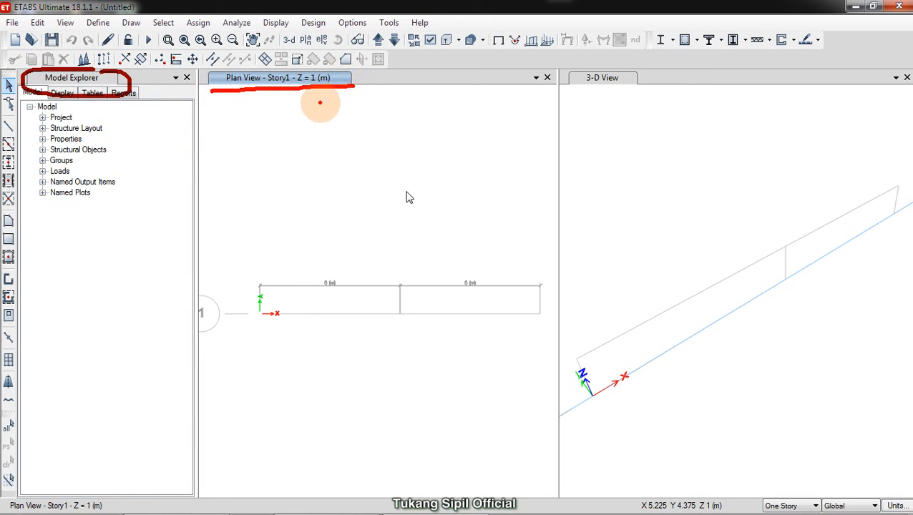
left_click_drag(577, 90, 642, 89)
mouse_move(271, 158)
left_mouse_down()
mouse_move(286, 150)
mouse_move(271, 202)
mouse_move(318, 203)
left_mouse_up()
mouse_move(332, 143)
left_mouse_down()
mouse_move(332, 203)
mouse_move(346, 143)
mouse_move(336, 204)
left_mouse_up()
left_click_drag(629, 134, 633, 184)
left_click_drag(672, 130, 685, 205)
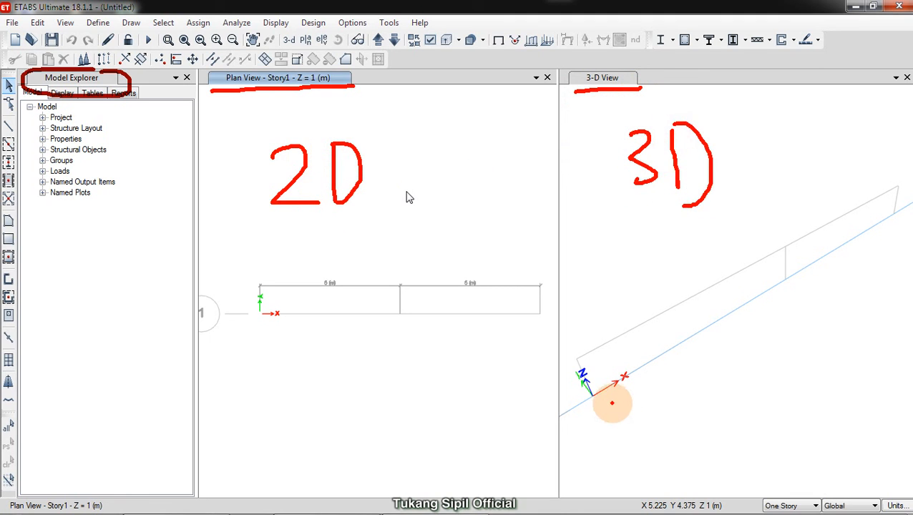
mouse_move(614, 335)
left_mouse_down()
mouse_move(566, 373)
mouse_move(672, 383)
mouse_move(612, 336)
left_mouse_up()
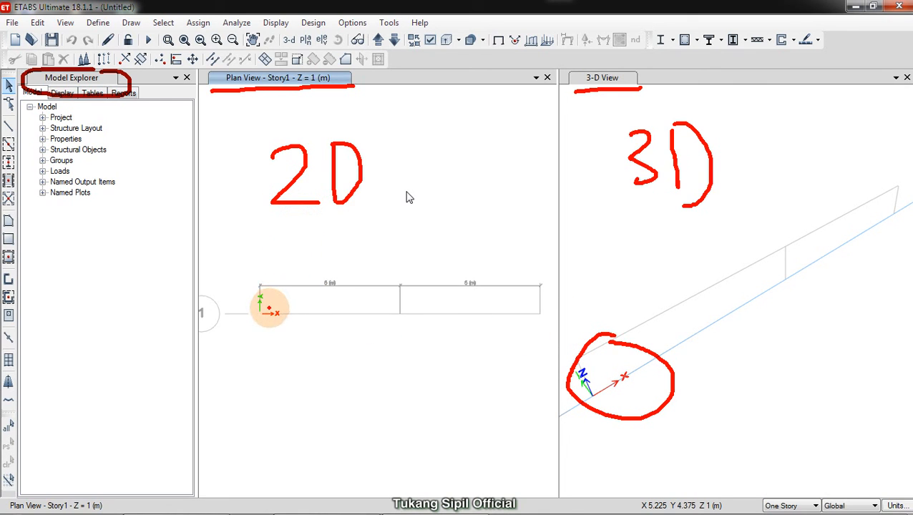
mouse_move(272, 346)
left_mouse_down()
mouse_move(272, 379)
mouse_move(332, 416)
left_mouse_up()
left_click(624, 133)
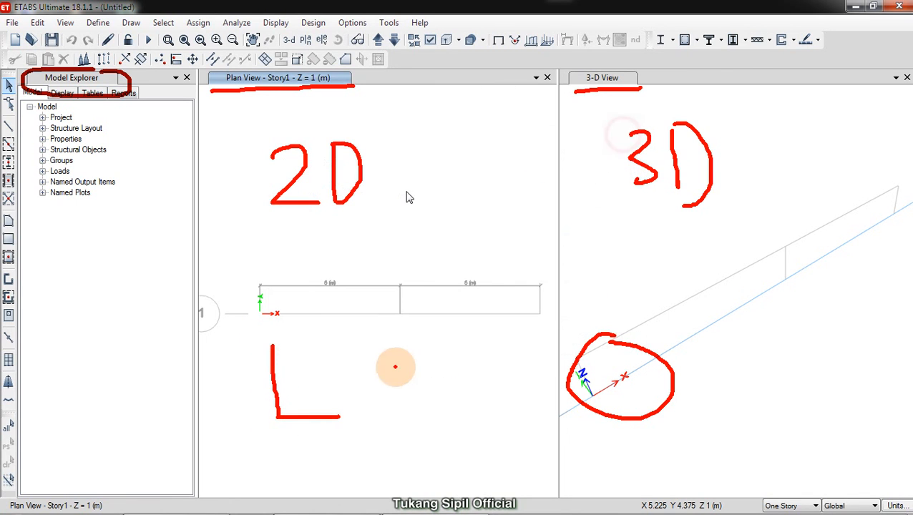
mouse_move(342, 408)
left_mouse_down()
mouse_move(342, 438)
mouse_move(363, 407)
mouse_move(372, 415)
mouse_move(349, 432)
left_mouse_up()
left_click_drag(431, 404, 395, 427)
left_click_drag(395, 390, 440, 428)
mouse_move(250, 295)
left_mouse_down()
mouse_move(282, 319)
mouse_move(272, 336)
left_mouse_up()
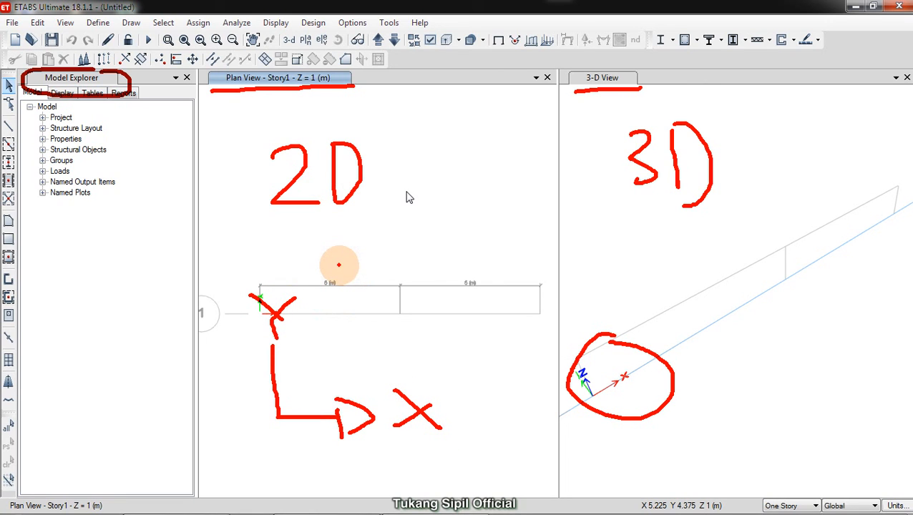
key("Escape")
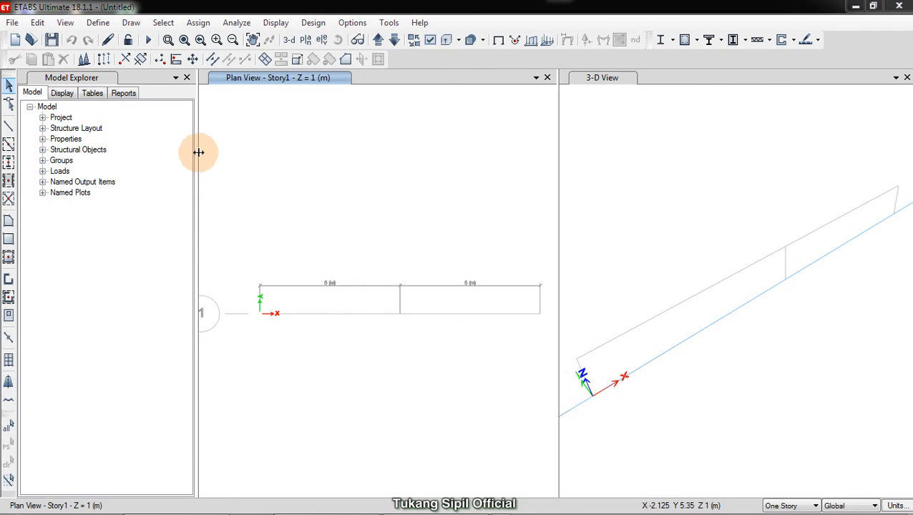
Close the Model Explorer and the 3-D view so that only the Story1 plan view stays open
left_click(186, 78)
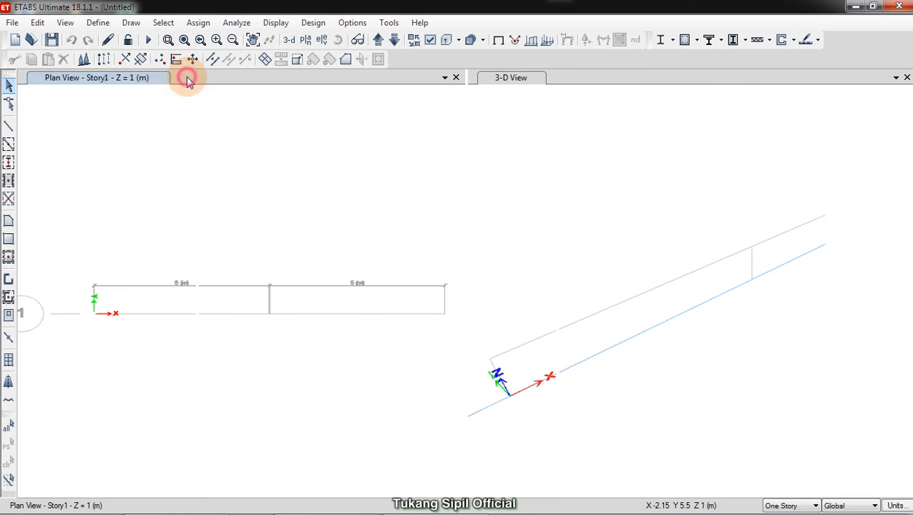
left_click(906, 77)
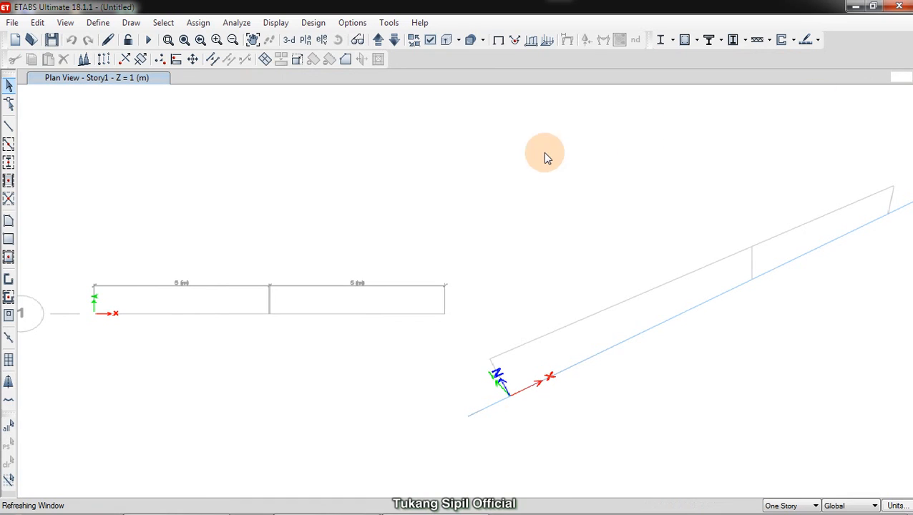
left_click(493, 203)
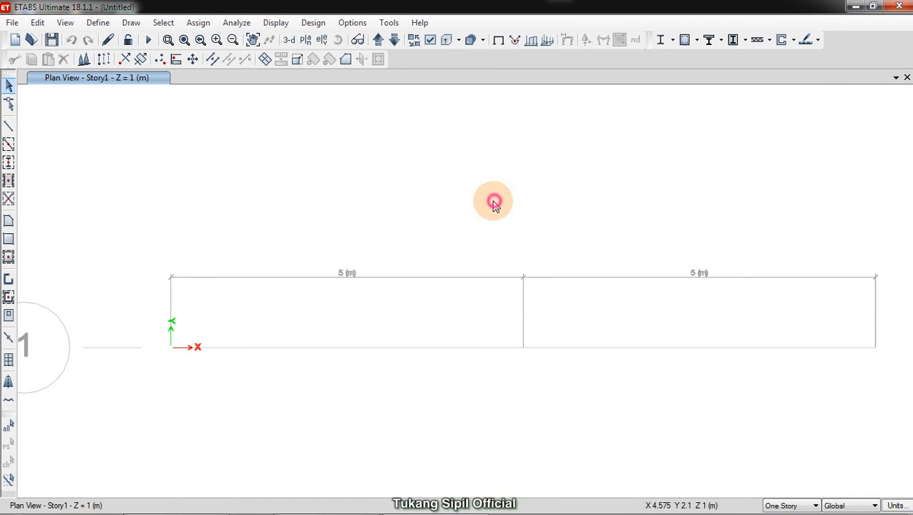
mouse_move(536, 207)
middle_mouse_down()
mouse_move(485, 179)
mouse_move(520, 180)
middle_mouse_up()
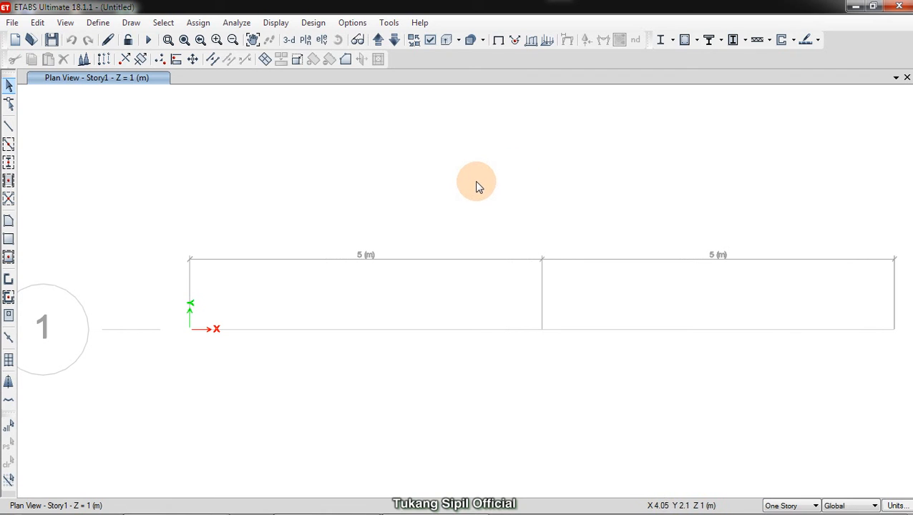
mouse_move(282, 121)
left_mouse_down()
mouse_move(281, 183)
mouse_move(333, 186)
left_mouse_up()
mouse_move(387, 178)
left_mouse_down()
mouse_move(353, 196)
mouse_move(386, 204)
left_mouse_up()
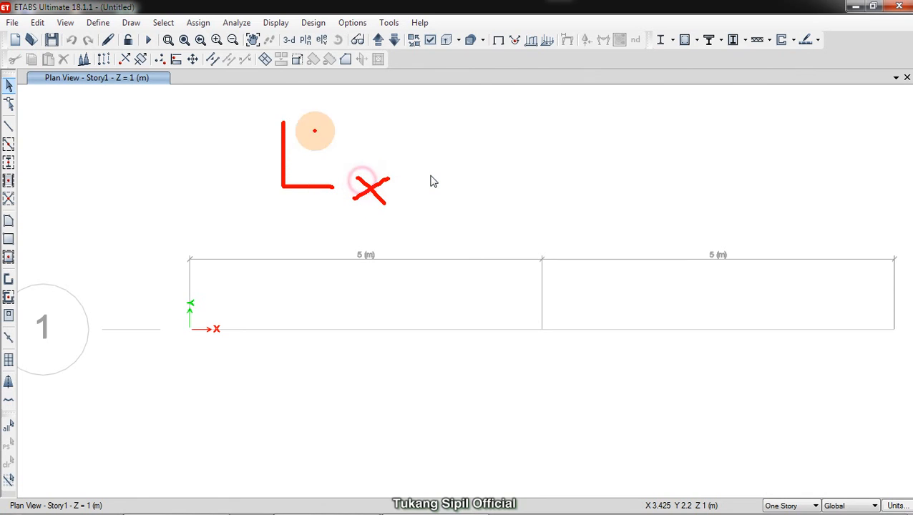
mouse_move(261, 105)
left_mouse_down()
mouse_move(289, 105)
mouse_move(307, 121)
mouse_move(307, 111)
left_mouse_up()
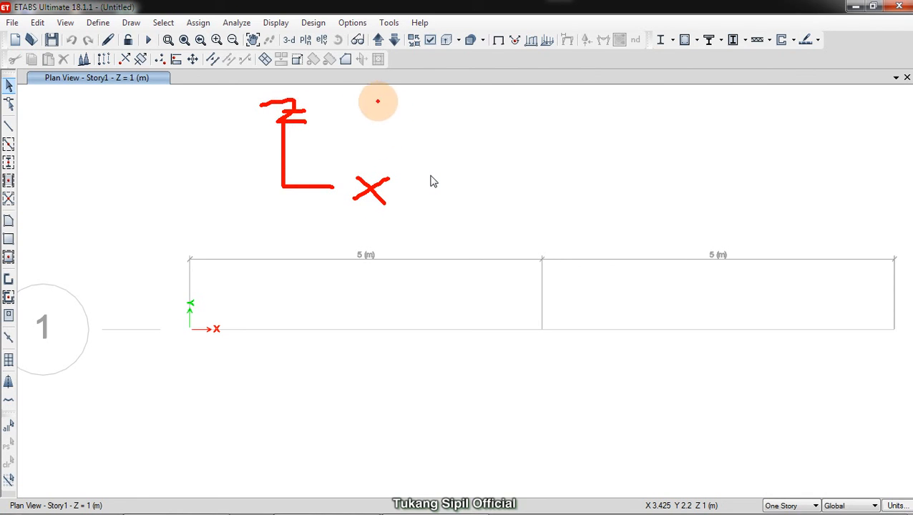
mouse_move(327, 33)
left_mouse_down()
mouse_move(305, 51)
mouse_move(339, 35)
left_mouse_up()
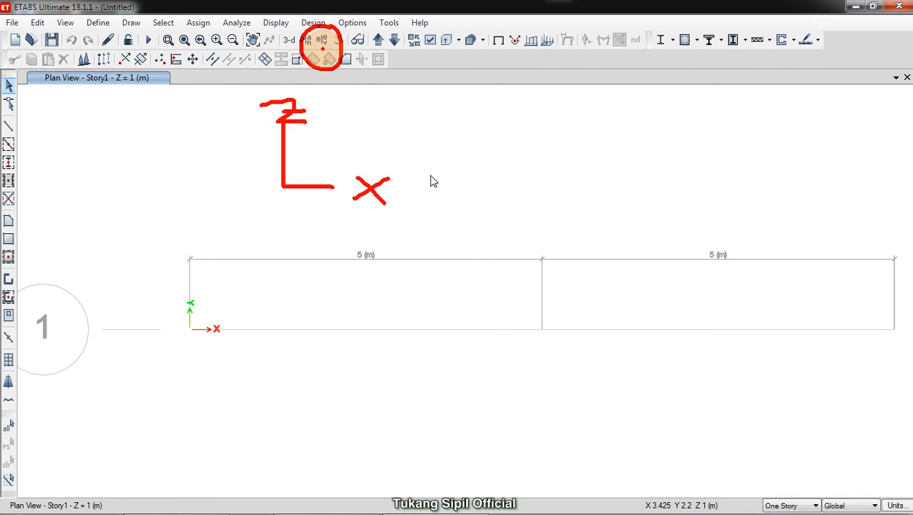
key("Escape")
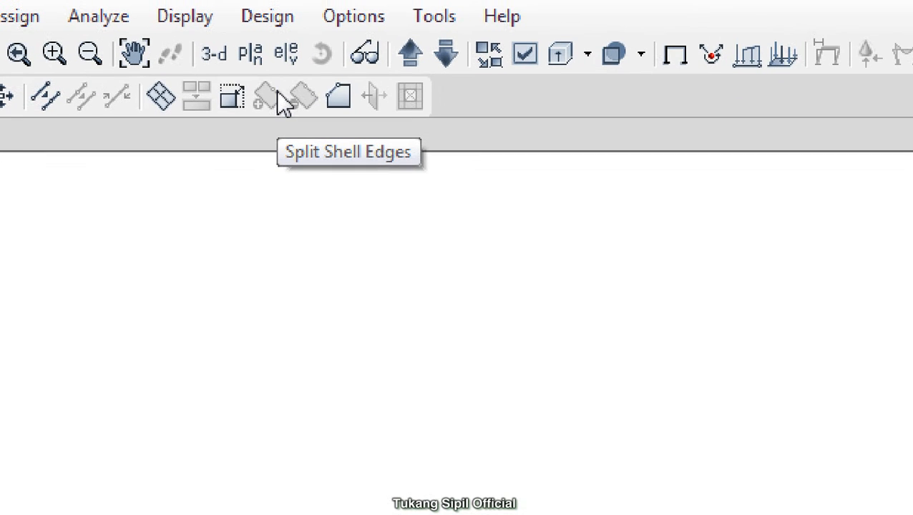
mouse_move(294, 34)
left_mouse_down()
mouse_move(276, 51)
mouse_move(291, 33)
left_mouse_up()
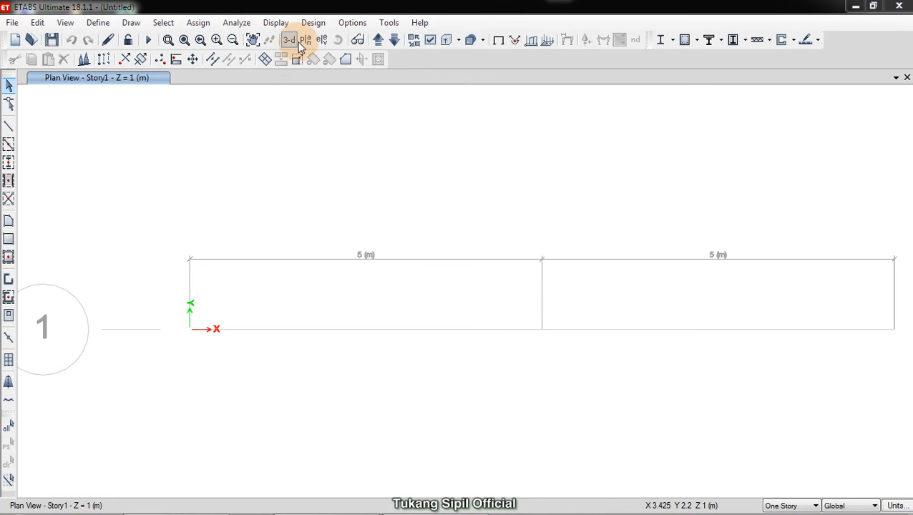
Change the plan view to the elevation view along grid line 1
left_click(288, 55)
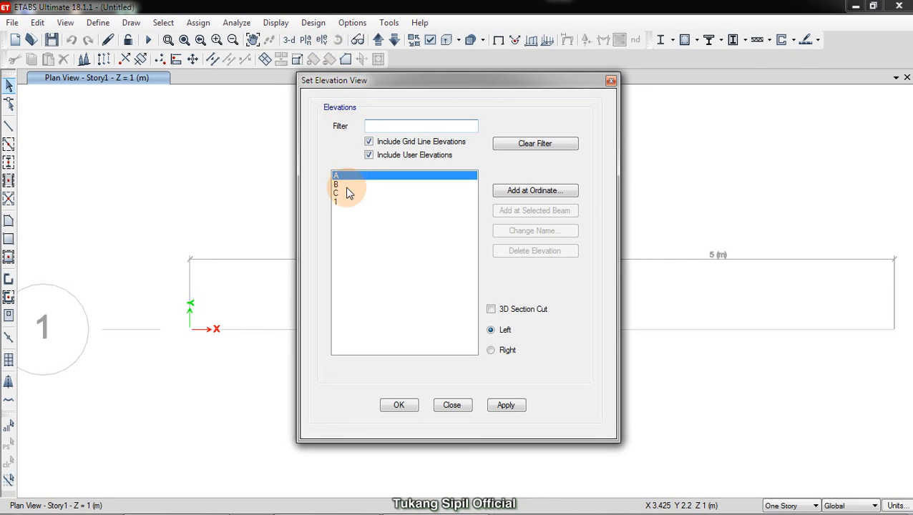
left_click(352, 233)
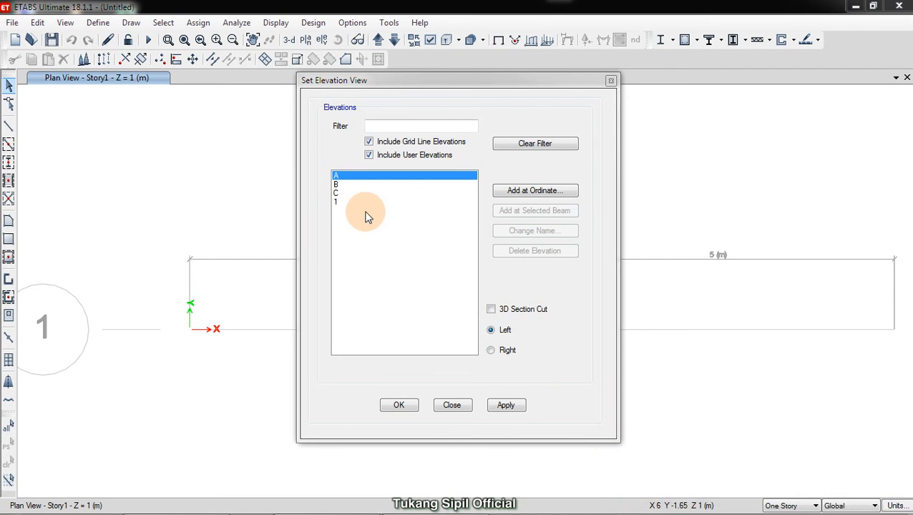
left_click(357, 424)
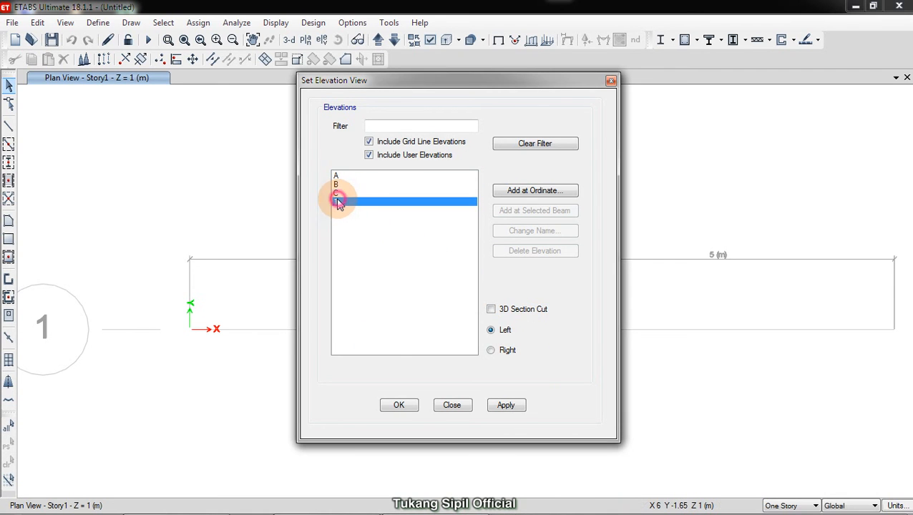
left_click(397, 402)
middle_click_drag(378, 266, 402, 315)
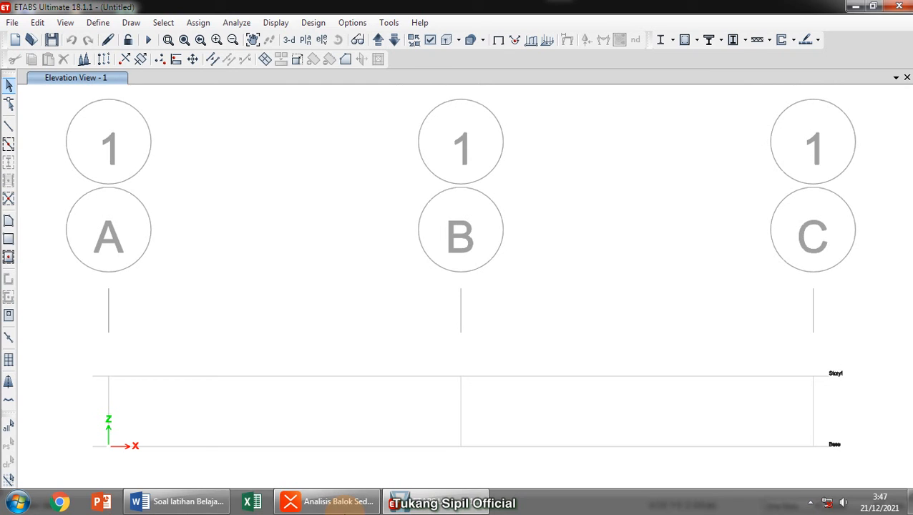
Switch to the Word exercise document to check the beam's orientation in the X-Z plane, and return to ETABS
left_click(179, 499)
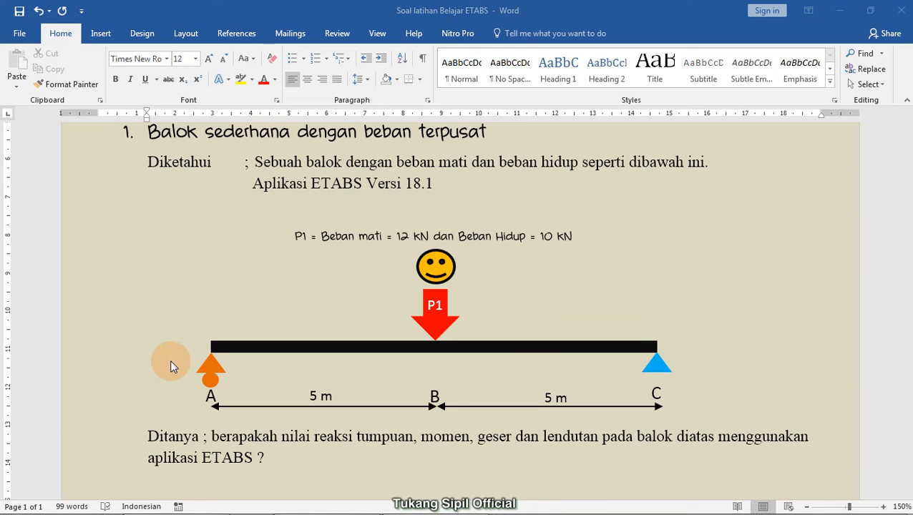
key("ctrl+2")
left_click_drag(163, 330, 160, 356)
left_click_drag(150, 356, 172, 357)
mouse_move(164, 324)
left_mouse_down()
mouse_move(145, 340)
mouse_move(205, 343)
mouse_move(199, 347)
left_mouse_up()
key("Escape")
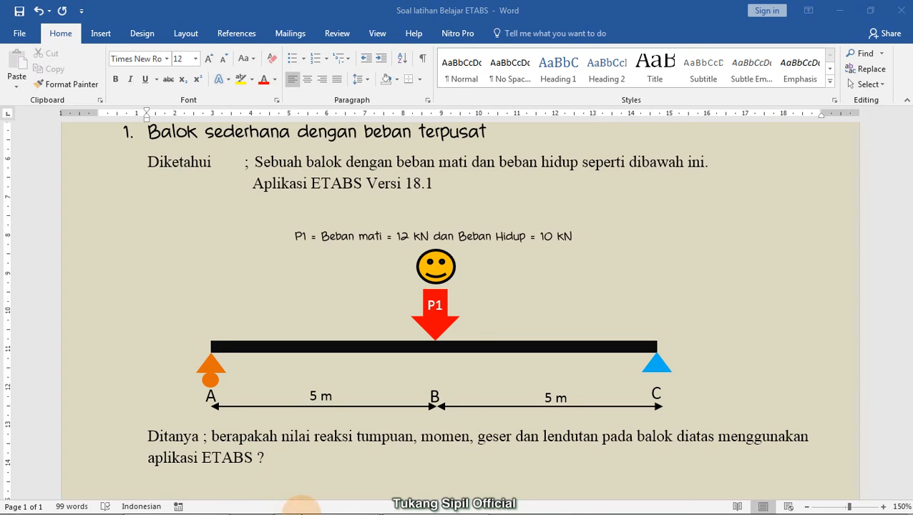
left_click(304, 505)
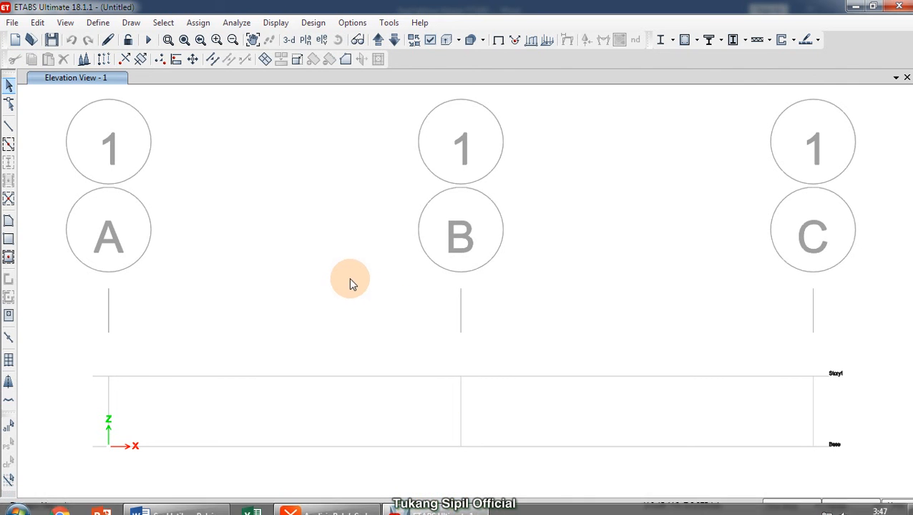
Switch to the XMind mind map and mark the topic "2. Mengatur Geometri" with the completed task marker
left_click(331, 509)
left_click(569, 213)
left_click(884, 294)
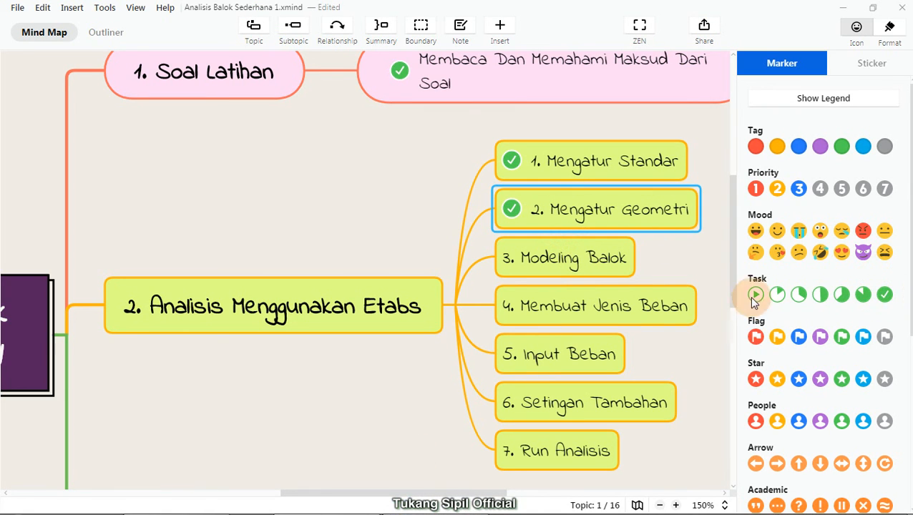
left_click(533, 259)
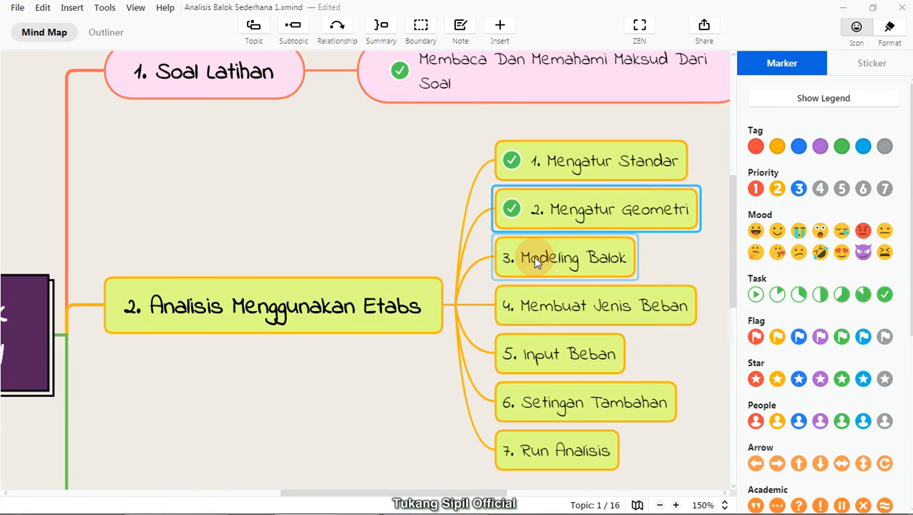
left_click(533, 256)
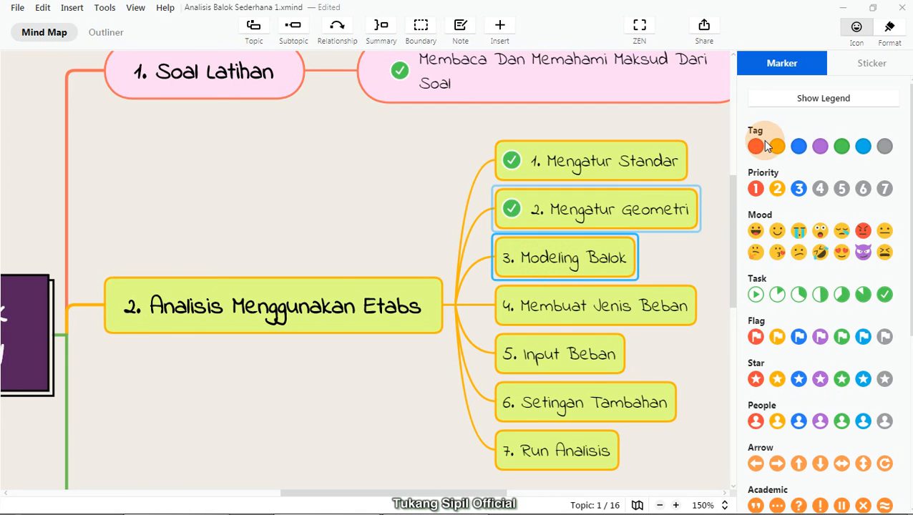
left_click(844, 11)
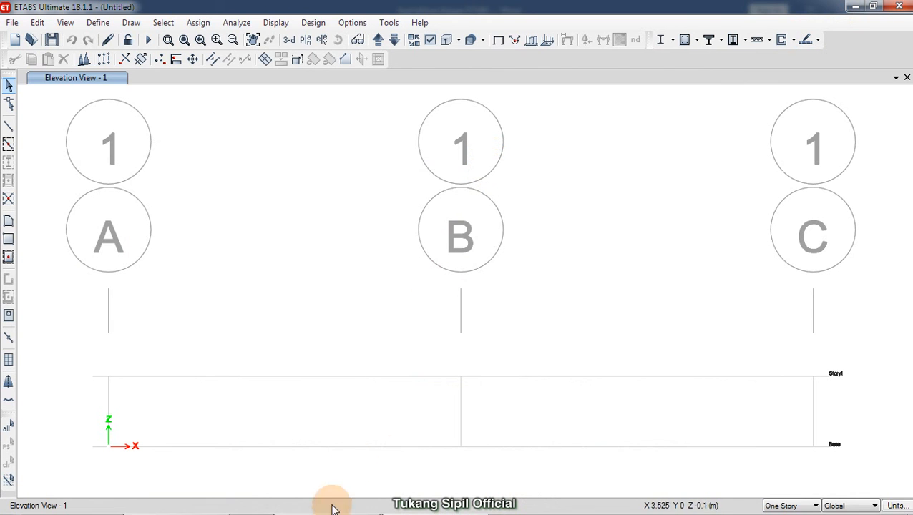
Switch to the Word exercise document and check the beam problem for section dimensions and material strengths fc and fy
left_click(192, 500)
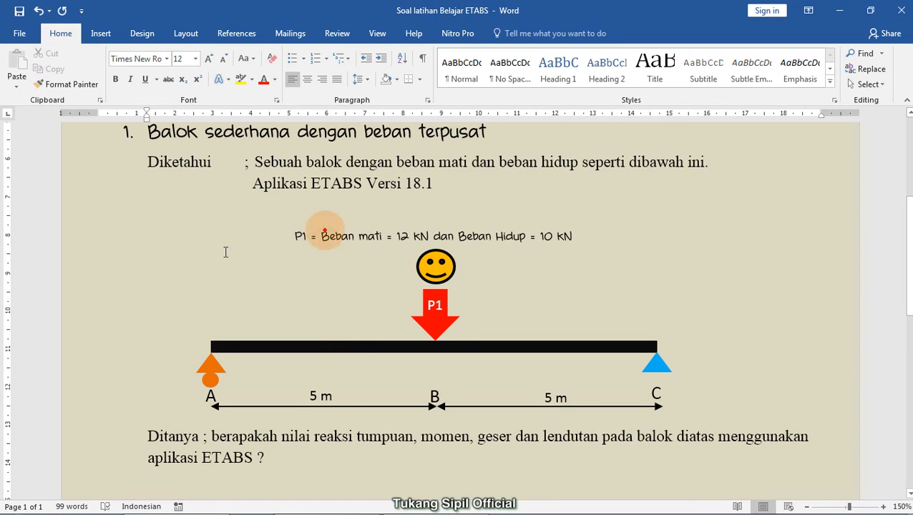
left_click_drag(645, 208, 645, 267)
mouse_move(668, 208)
left_mouse_down()
mouse_move(691, 259)
mouse_move(648, 267)
left_mouse_up()
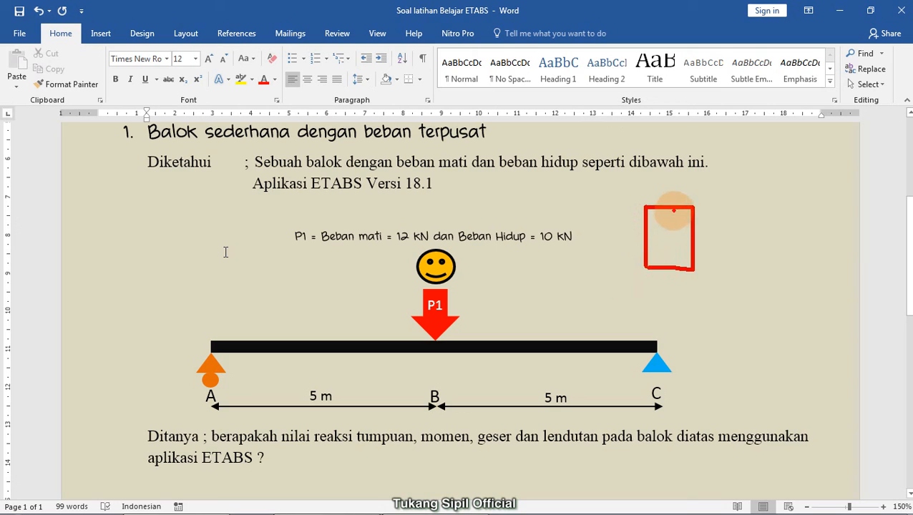
mouse_move(668, 209)
left_mouse_down()
mouse_move(648, 241)
mouse_move(655, 268)
left_mouse_up()
left_click_drag(692, 237, 678, 263)
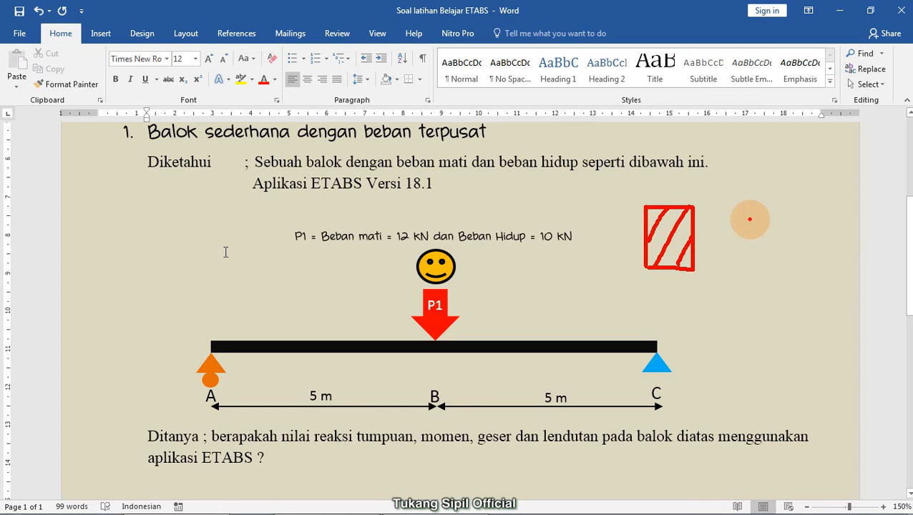
mouse_move(753, 226)
left_mouse_down()
mouse_move(742, 262)
mouse_move(730, 253)
mouse_move(774, 249)
mouse_move(786, 277)
left_mouse_up()
mouse_move(827, 223)
left_mouse_down()
mouse_move(815, 264)
mouse_move(831, 243)
mouse_move(846, 247)
mouse_move(827, 288)
left_mouse_up()
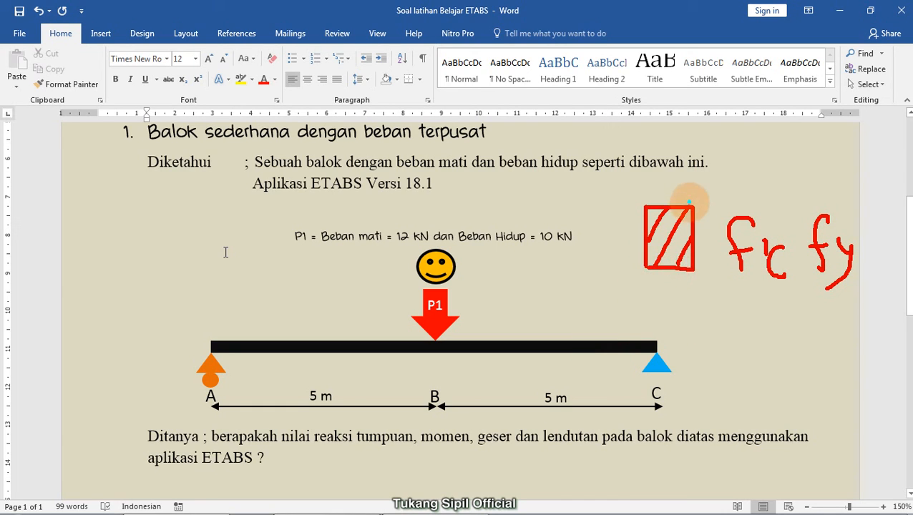
left_click_drag(646, 192, 696, 260)
left_click_drag(704, 194, 648, 275)
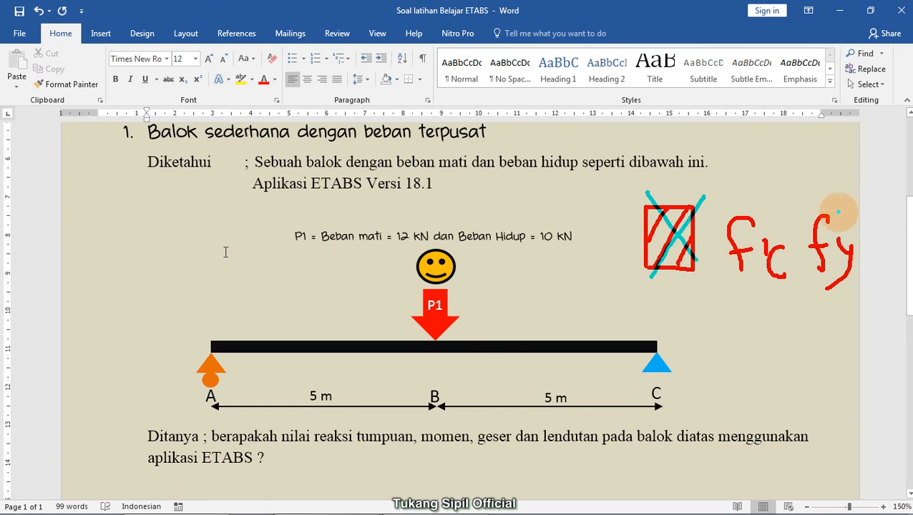
left_click_drag(858, 203, 700, 283)
left_click_drag(725, 183, 850, 286)
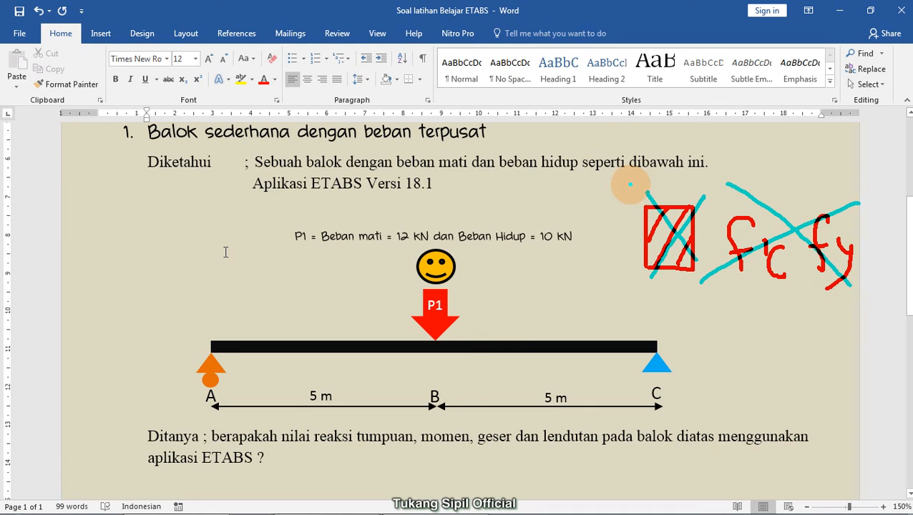
mouse_move(631, 186)
left_mouse_down()
mouse_move(876, 309)
mouse_move(903, 309)
left_mouse_up()
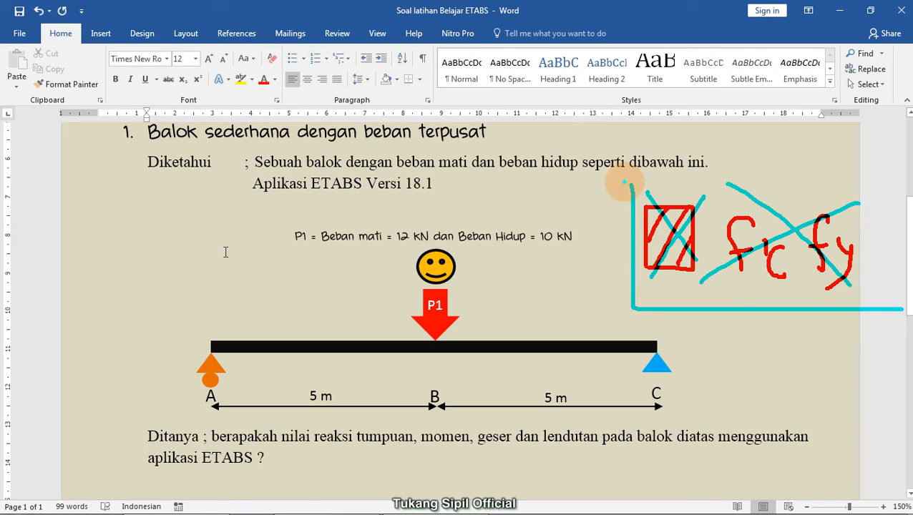
mouse_move(634, 183)
left_mouse_down()
mouse_move(876, 189)
mouse_move(874, 309)
left_mouse_up()
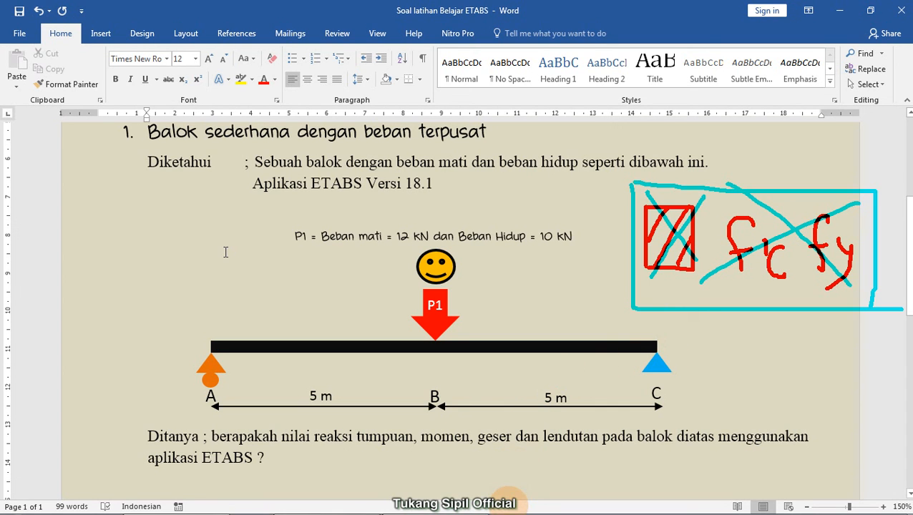
Return to ETABS and start drawing a frame line with its section property set to the concrete beam ConcBm
key("Escape")
left_click(843, 9)
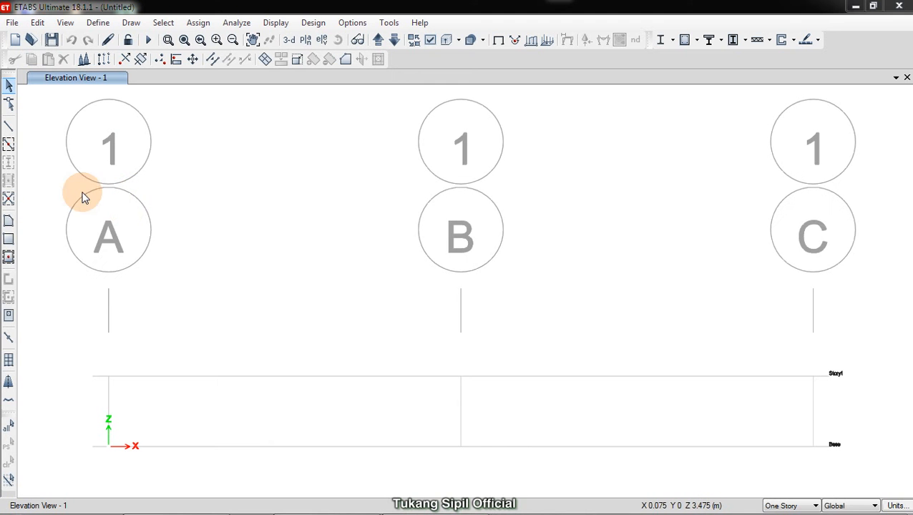
left_click(29, 161)
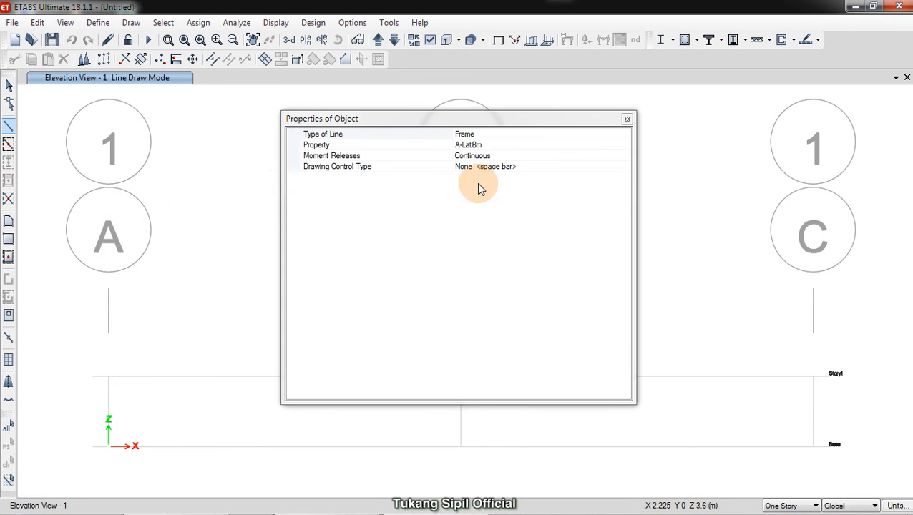
left_click_drag(522, 118, 553, 74)
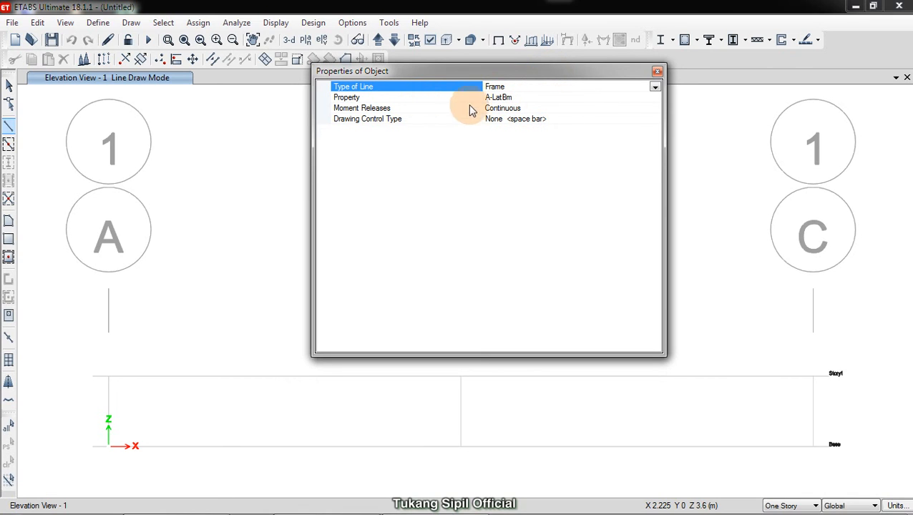
left_click(634, 100)
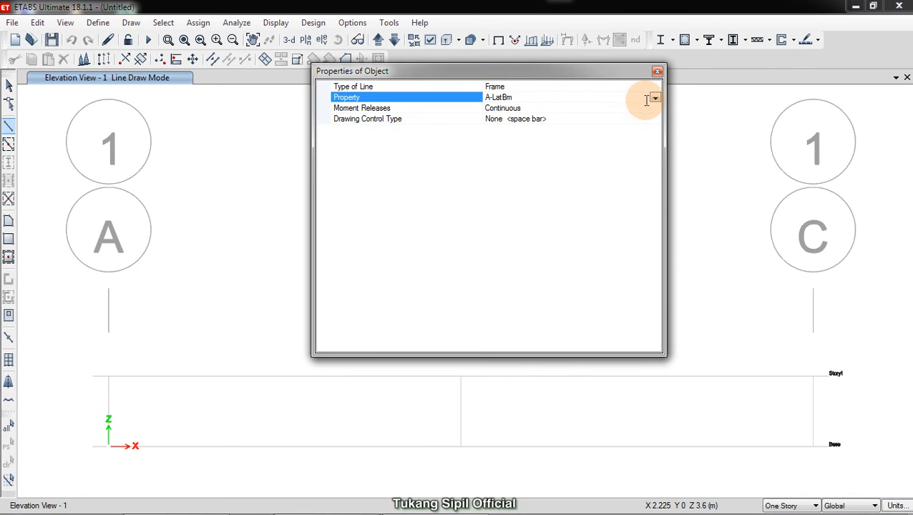
left_click(655, 98)
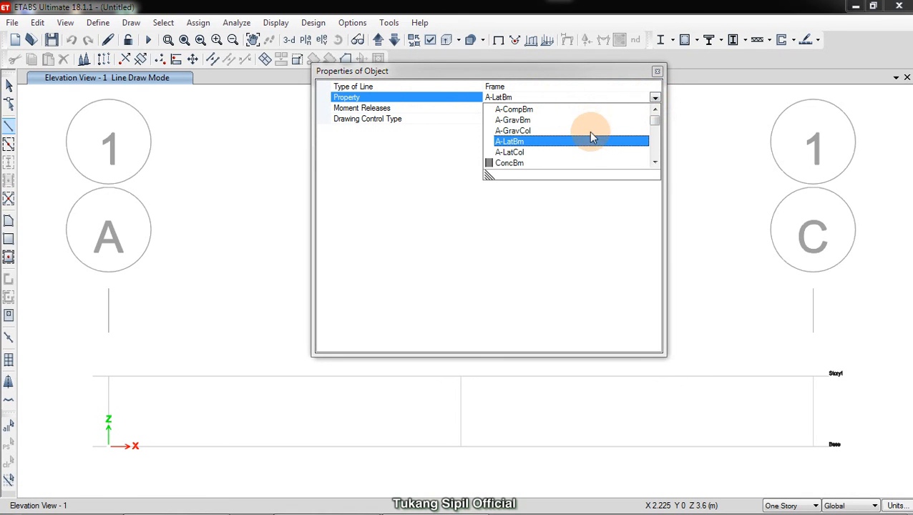
scroll(585, 143, "down", 8)
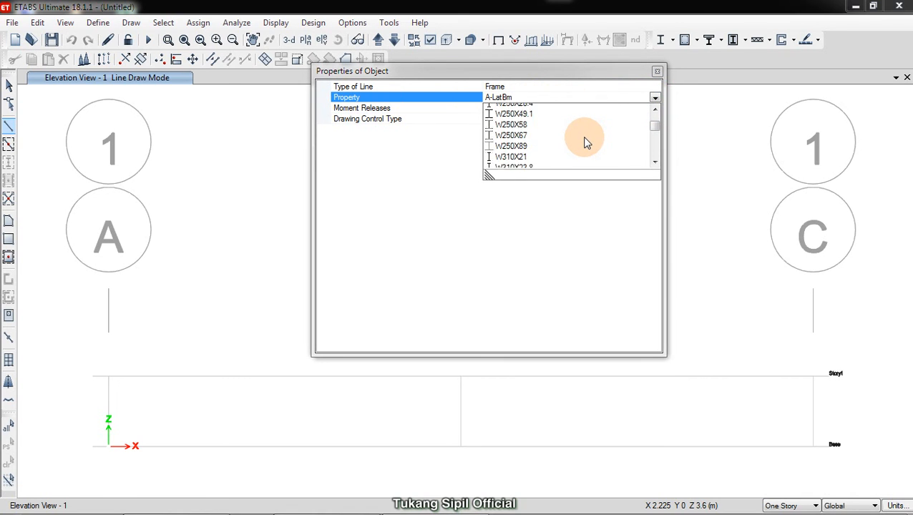
scroll(585, 143, "up", 8)
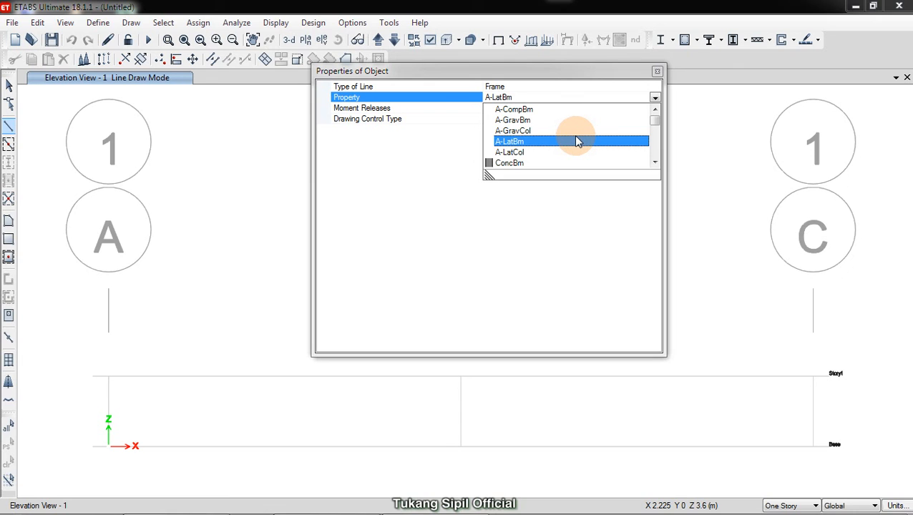
scroll(577, 139, "down", 2)
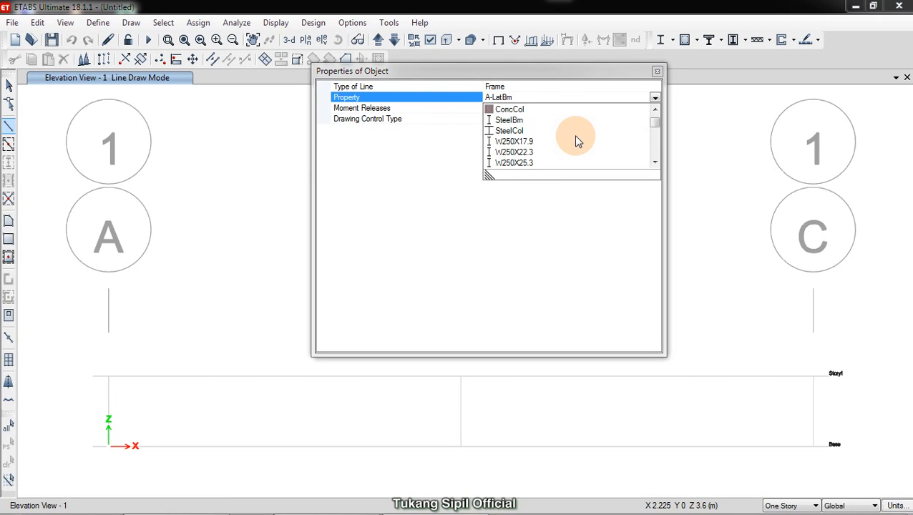
scroll(577, 140, "up", 1)
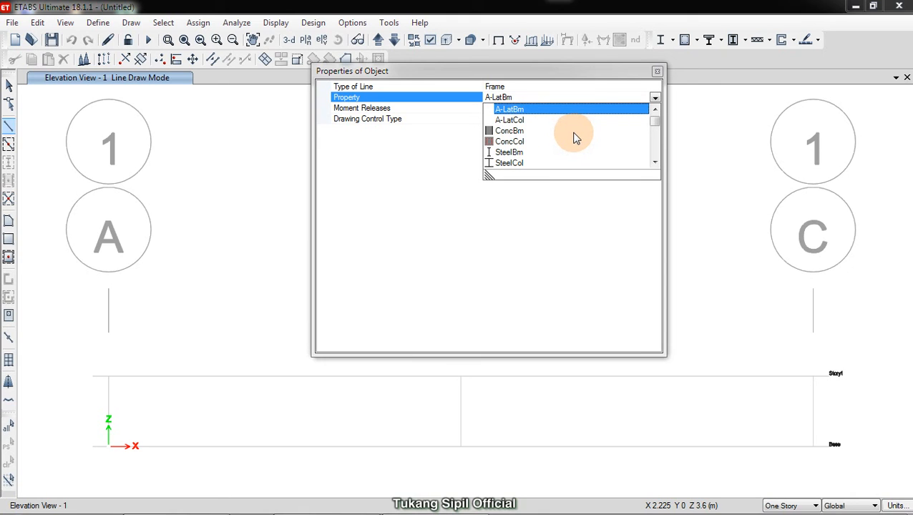
left_click(511, 132)
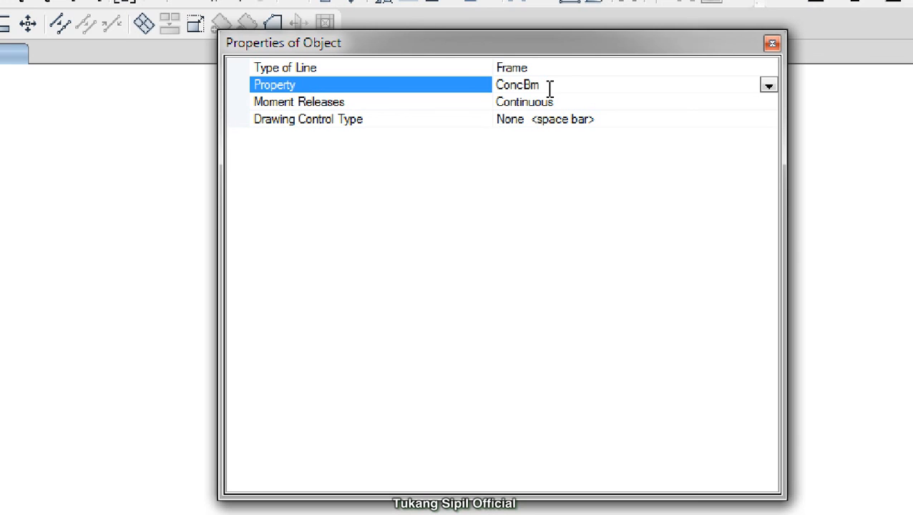
mouse_move(544, 75)
left_mouse_down()
mouse_move(483, 86)
mouse_move(554, 90)
mouse_move(554, 77)
left_mouse_up()
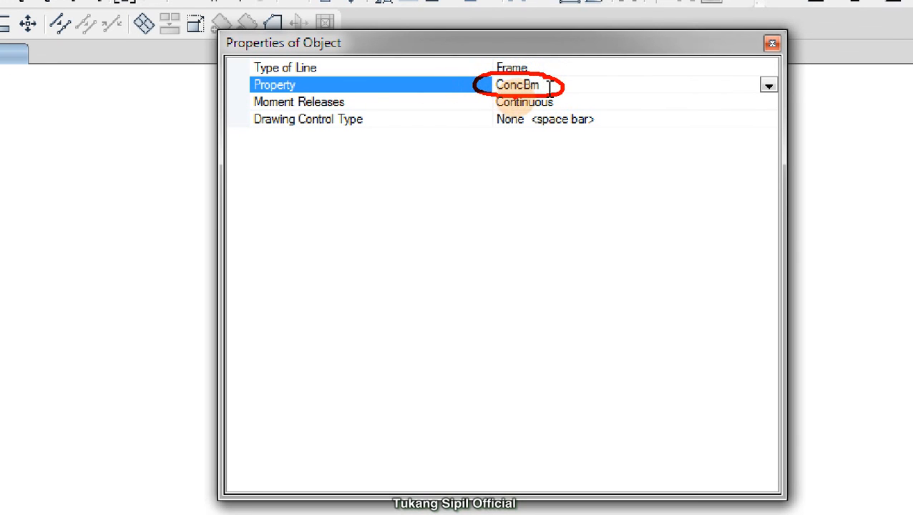
mouse_move(773, 71)
left_mouse_down()
mouse_move(730, 86)
mouse_move(778, 70)
left_mouse_up()
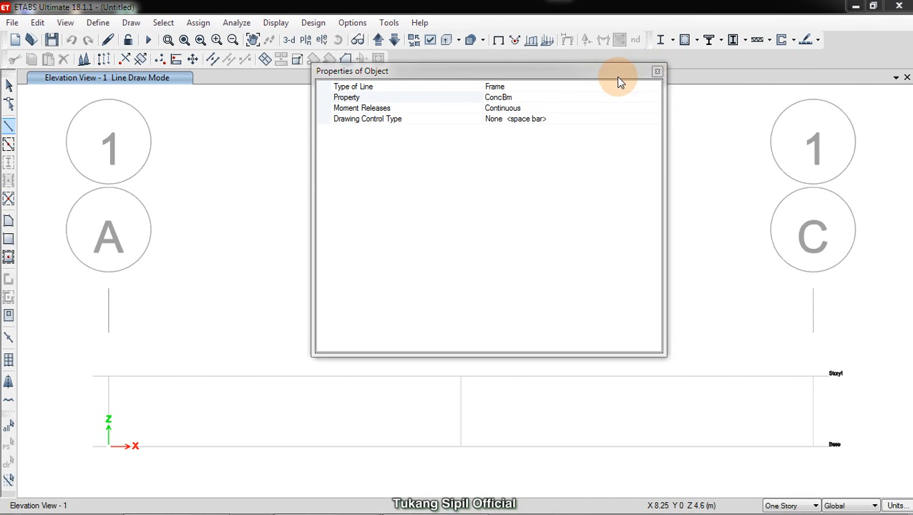
Draw a 10 m beam along the Base level from grid point A-1 to grid point C-1, and end line drawing
left_click_drag(621, 74, 763, 34)
left_click(10, 130)
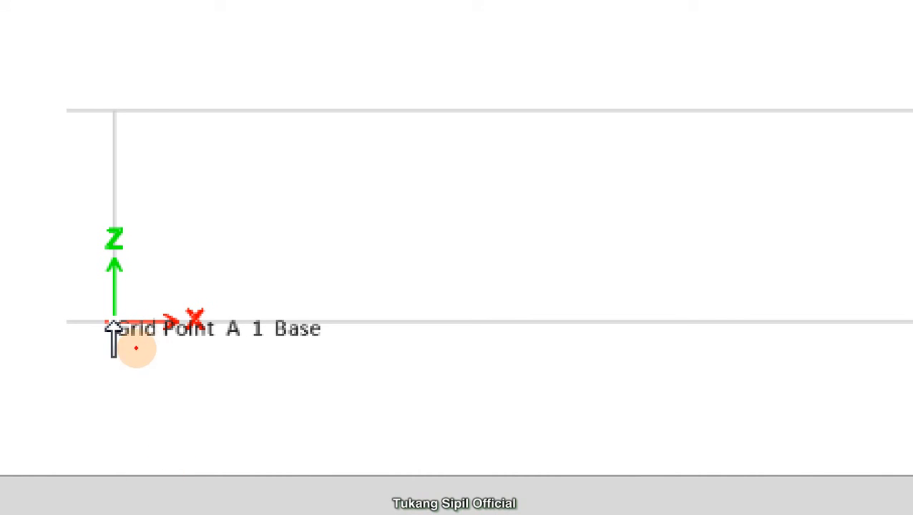
mouse_move(86, 385)
left_mouse_down()
mouse_move(281, 389)
mouse_move(332, 234)
mouse_move(100, 227)
mouse_move(89, 372)
mouse_move(172, 393)
left_mouse_up()
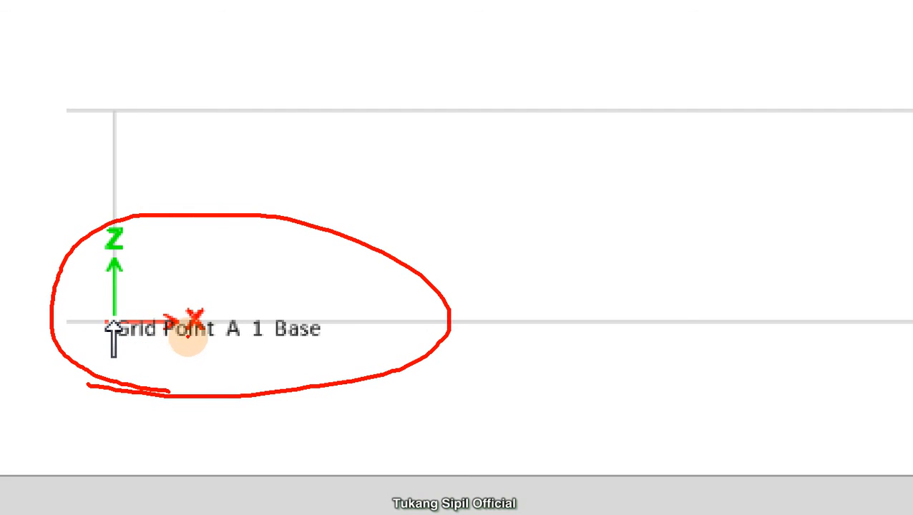
mouse_move(223, 346)
left_mouse_down()
mouse_move(322, 349)
mouse_move(286, 309)
mouse_move(288, 352)
left_mouse_up()
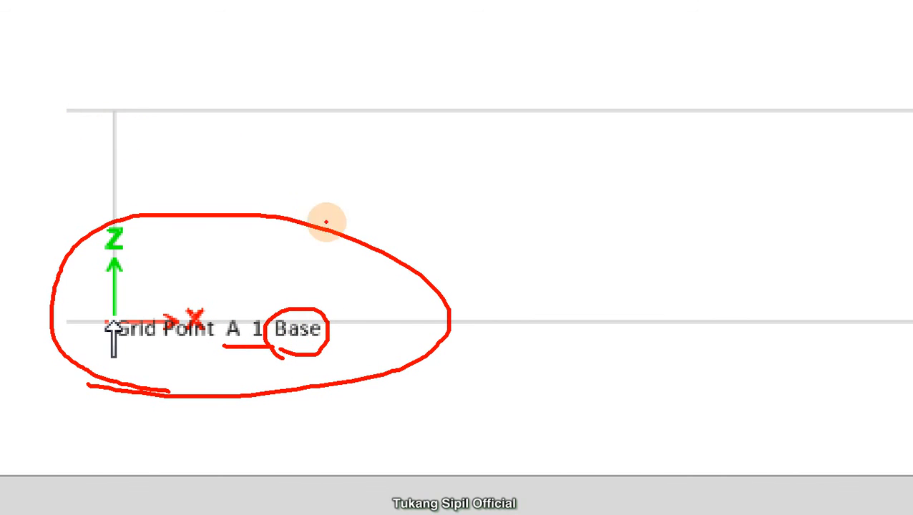
left_click_drag(392, 310, 363, 315)
key("Escape")
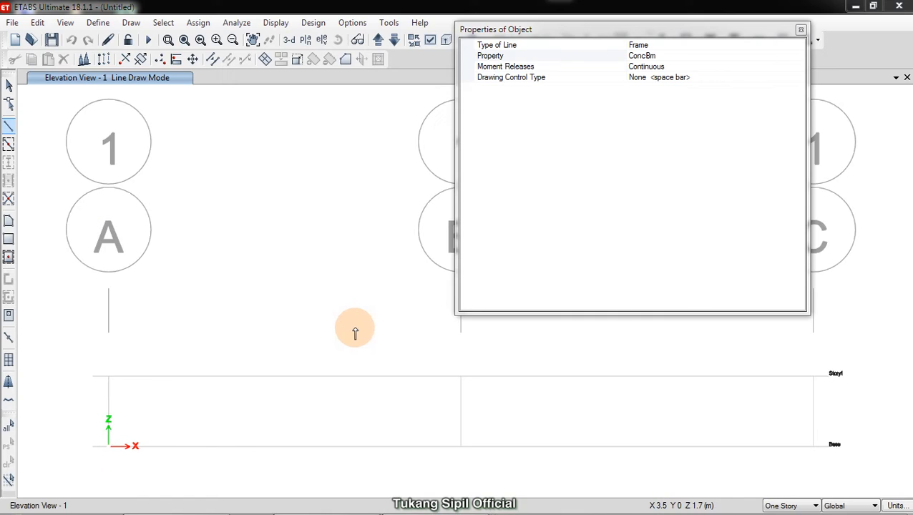
left_click(109, 444)
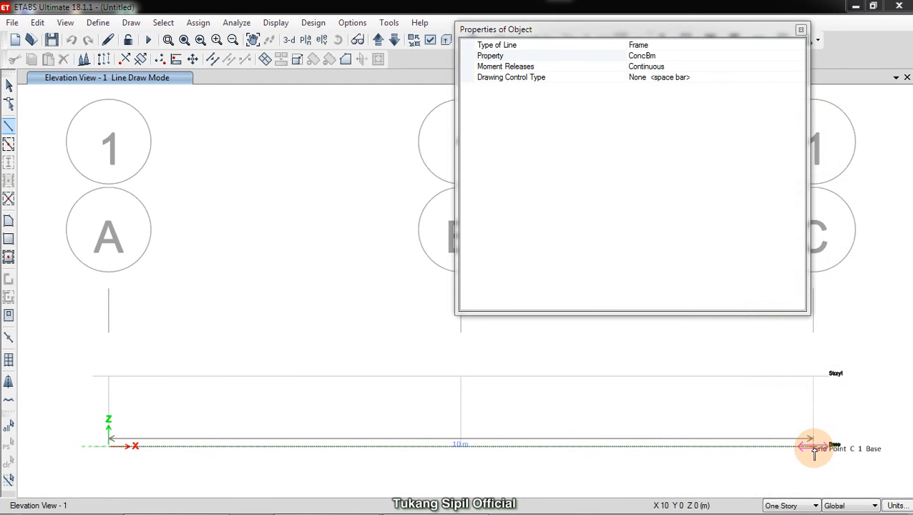
left_click(812, 447)
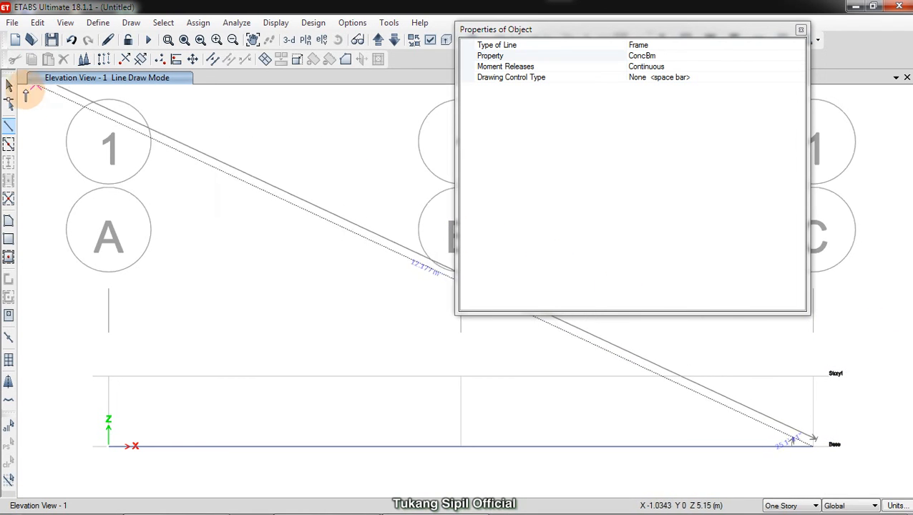
left_click(10, 89)
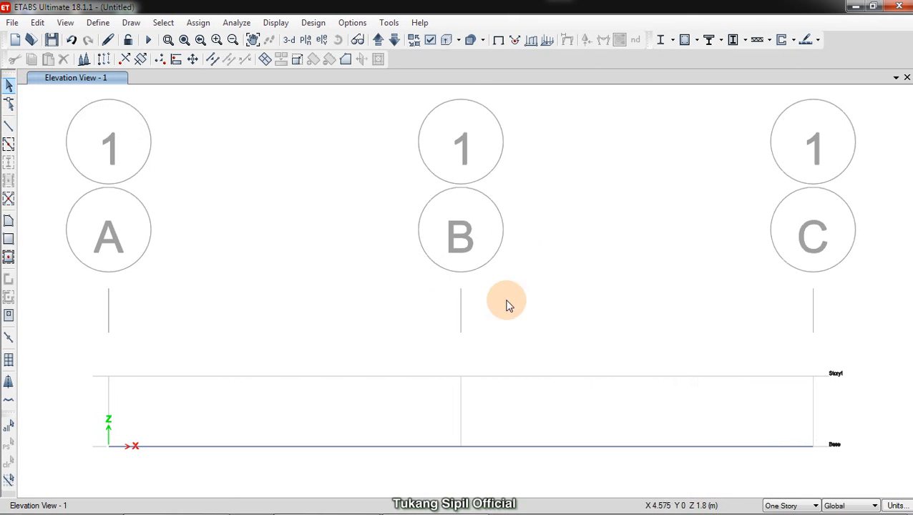
Switch to the Word exercise document to check the support types at A and C, and return to ETABS
mouse_move(475, 262)
middle_mouse_down()
mouse_move(483, 224)
mouse_move(461, 257)
middle_mouse_up()
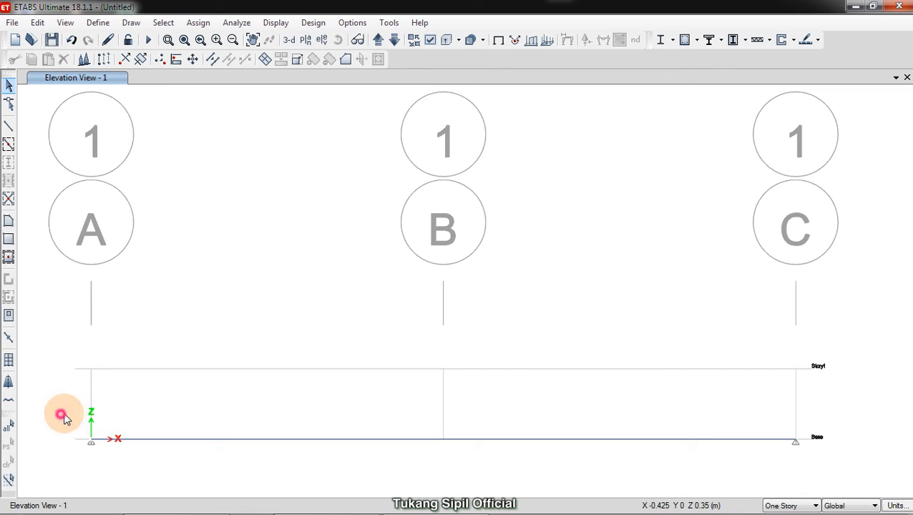
left_click(193, 499)
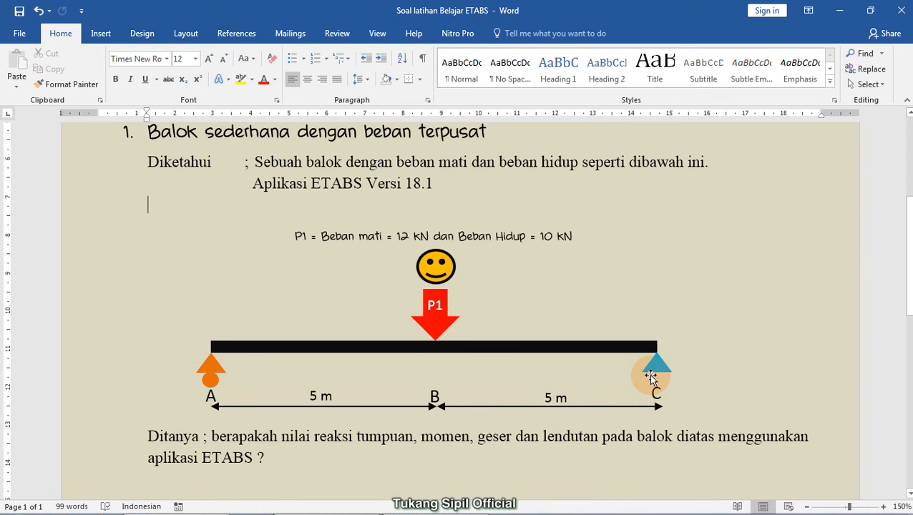
left_click(834, 10)
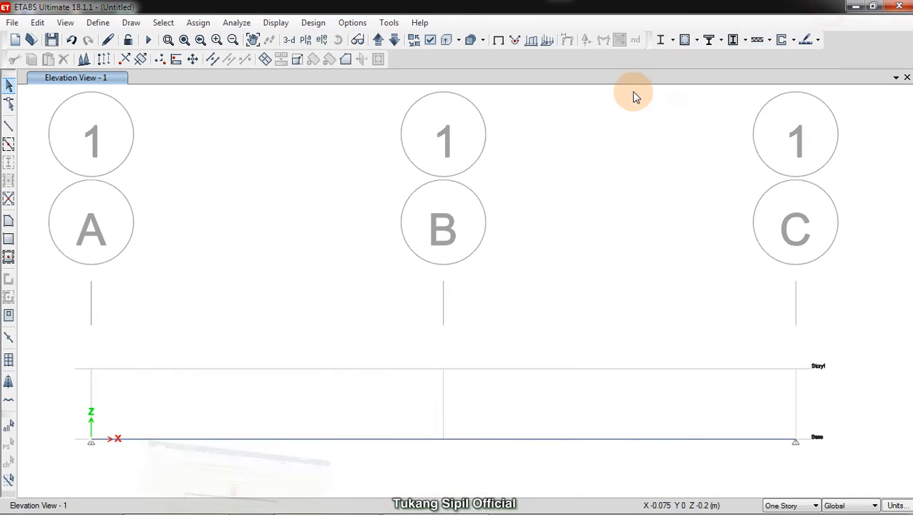
Select the beam's end joint at grid A on the Base level
left_click_drag(49, 382, 131, 483)
left_click_drag(56, 383, 125, 482)
left_click(94, 441)
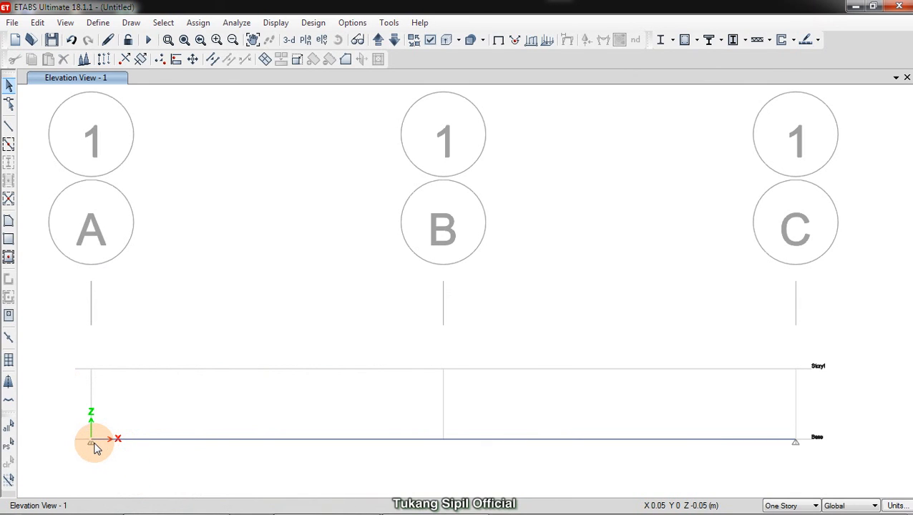
left_click(90, 443)
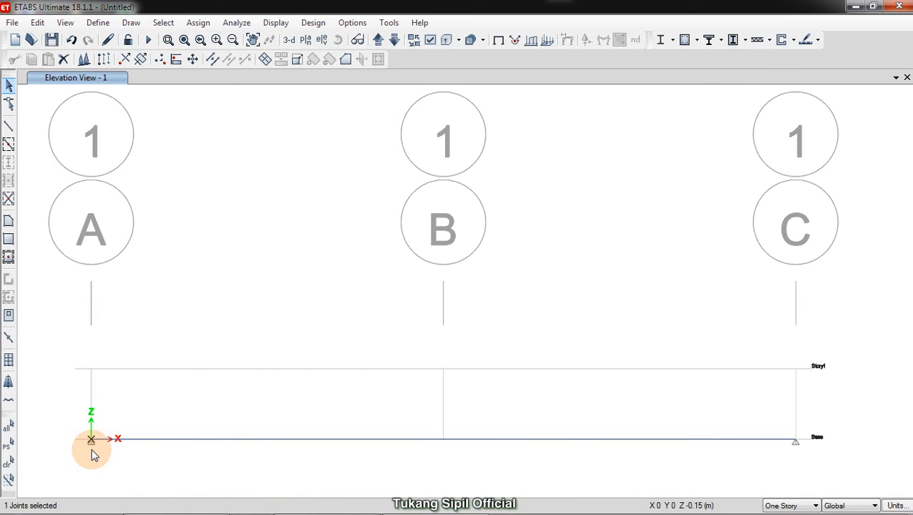
left_click_drag(63, 391, 127, 462)
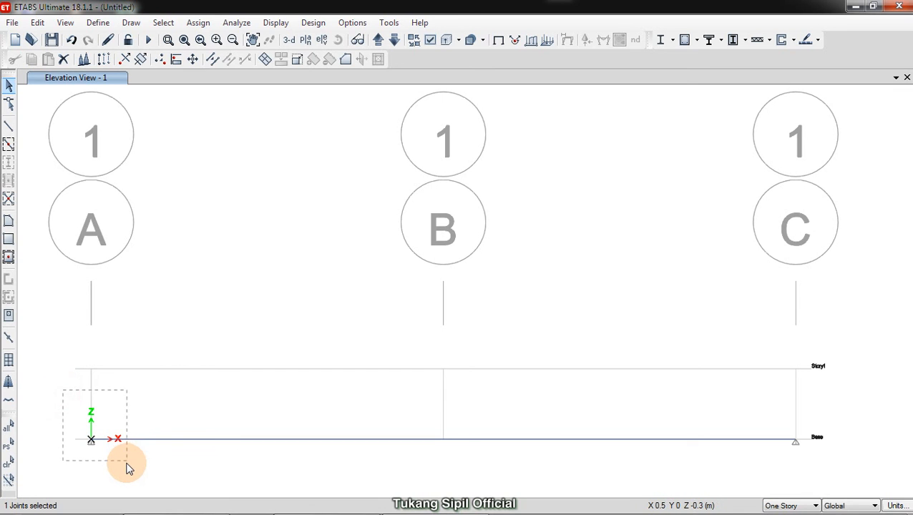
left_click(92, 440)
left_click(91, 440)
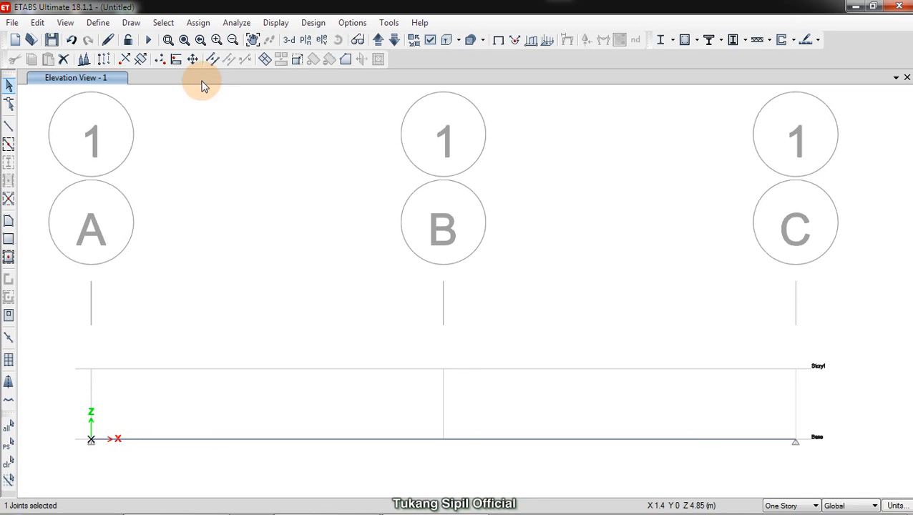
left_click(198, 24)
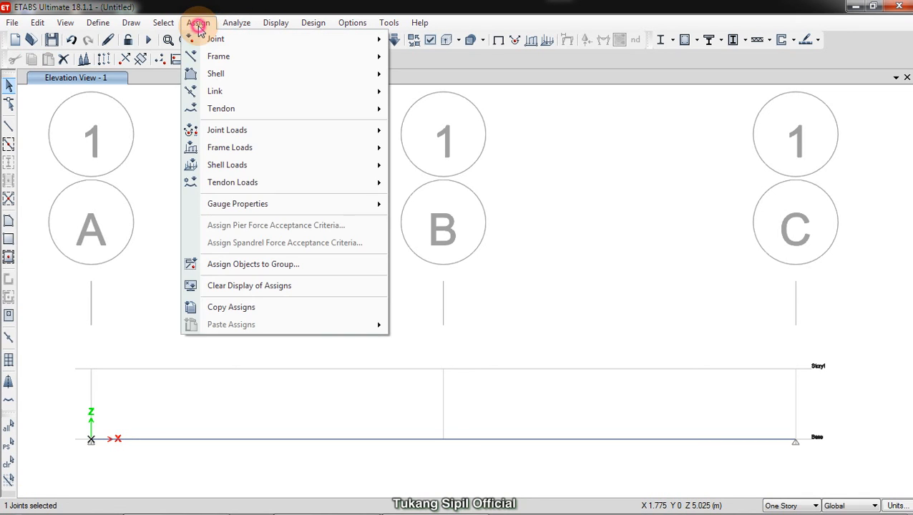
mouse_move(190, 37)
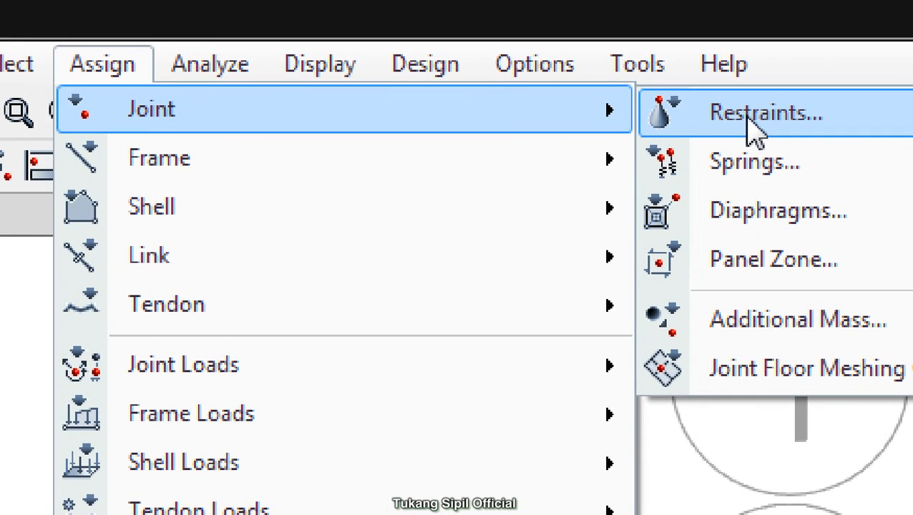
left_click_drag(42, 73, 154, 78)
left_click_drag(100, 124, 209, 132)
left_click_drag(662, 147, 822, 144)
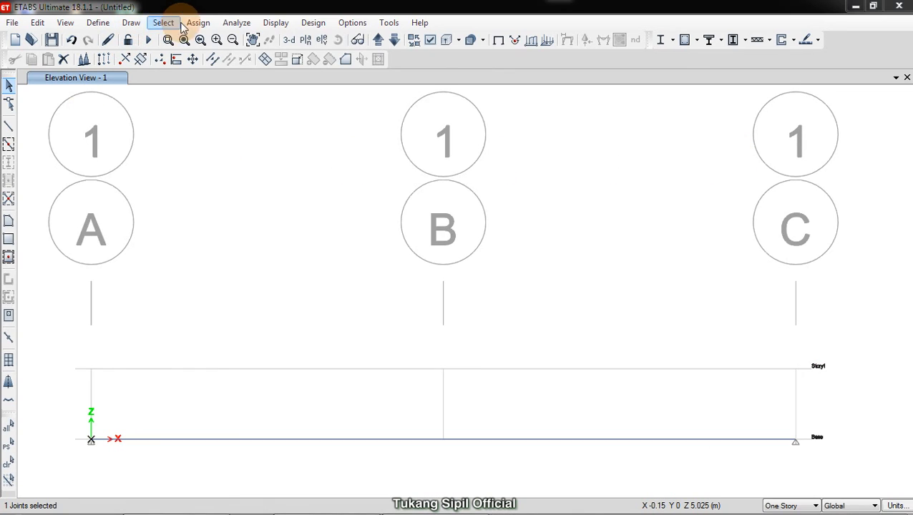
Assign a roller restraint to the selected joint at grid A, with only Translation Z restrained
left_click(200, 23)
mouse_move(373, 36)
left_click(434, 37)
left_click_drag(447, 171, 534, 118)
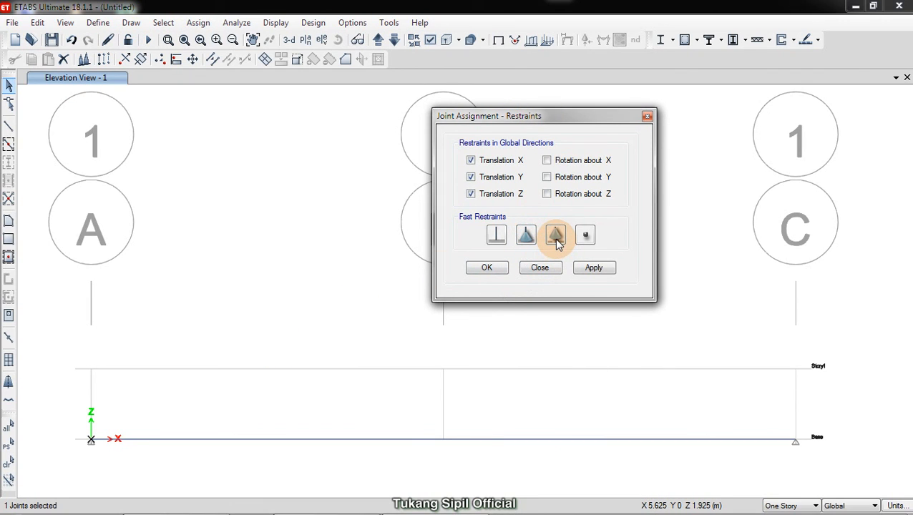
left_click(557, 241)
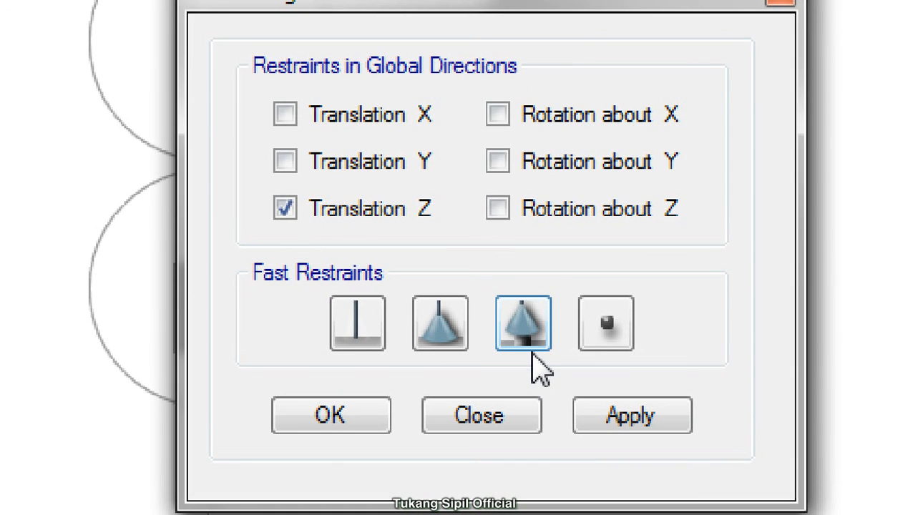
mouse_move(517, 271)
left_mouse_down()
mouse_move(466, 331)
mouse_move(549, 285)
left_mouse_up()
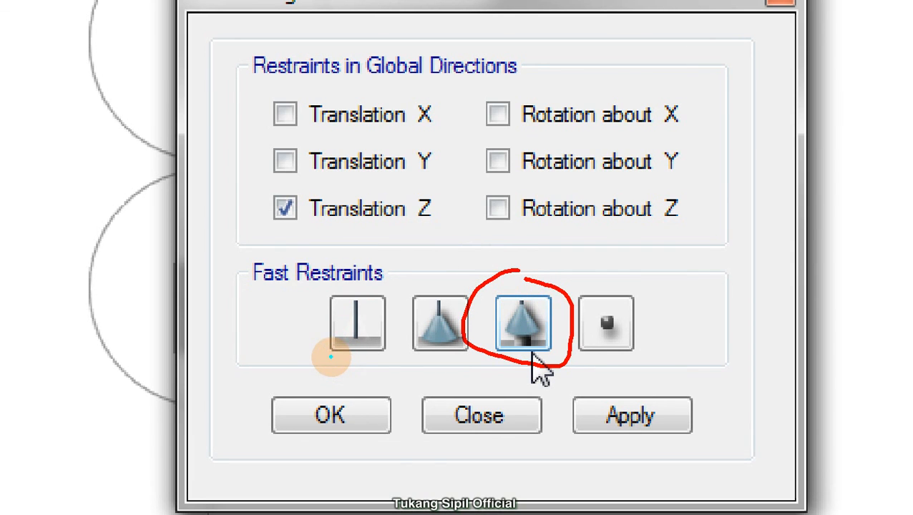
left_click_drag(330, 359, 460, 356)
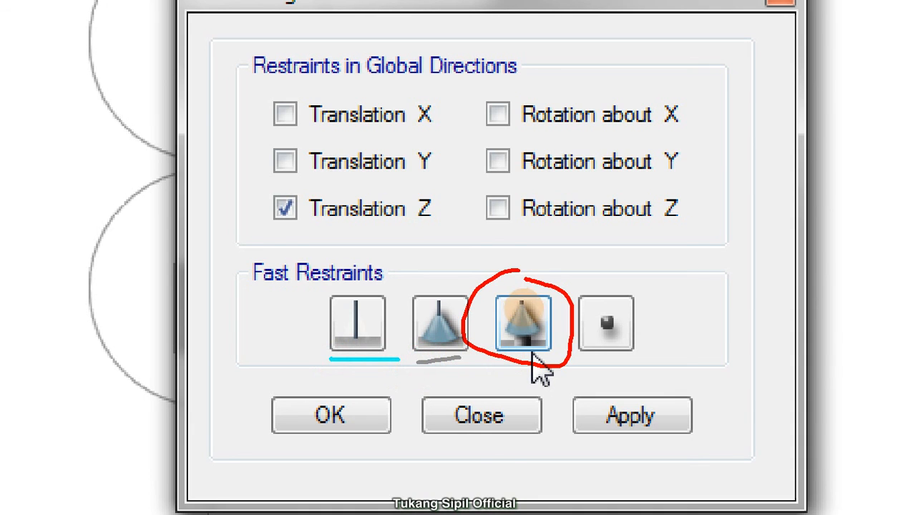
mouse_move(527, 285)
left_mouse_down()
mouse_move(500, 347)
mouse_move(546, 285)
left_mouse_up()
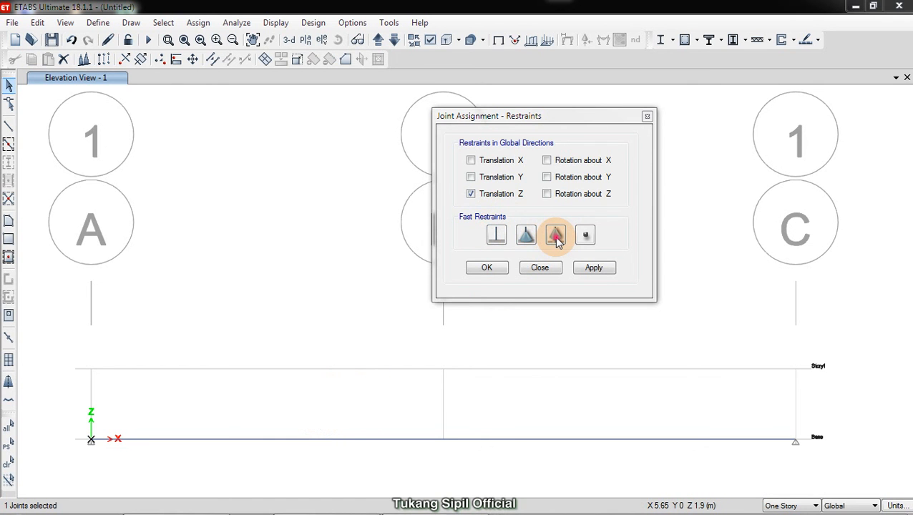
left_click(557, 236)
left_click(595, 270)
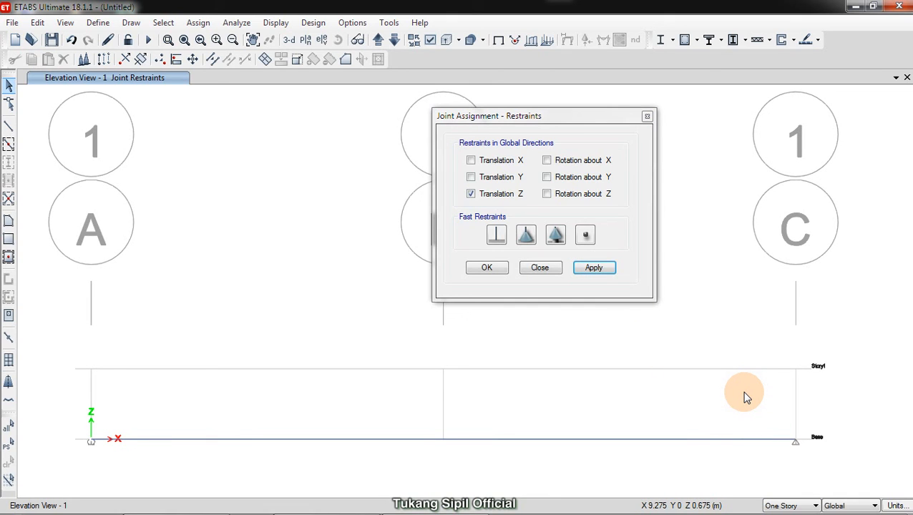
Assign a pinned restraint, with Translation X, Y and Z restrained, to the beam's end joint at grid C, and finish the restraint assignment
left_click_drag(744, 392, 837, 476)
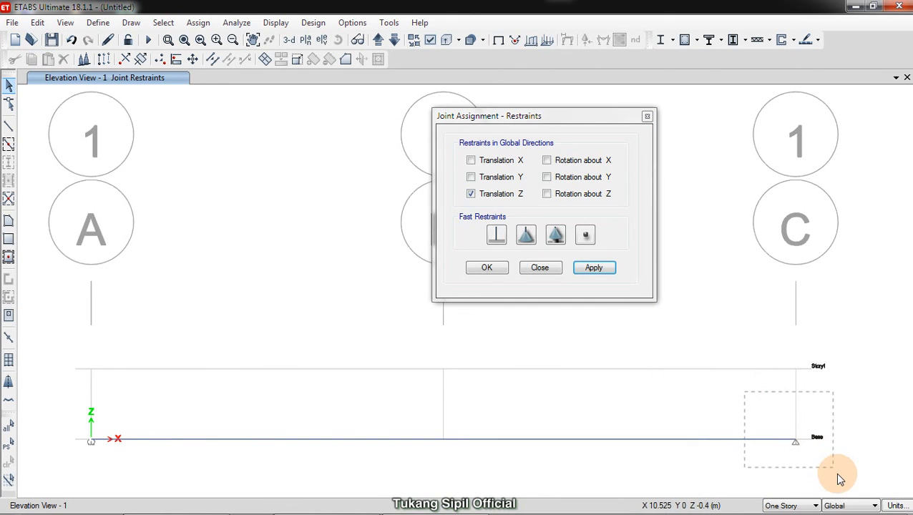
left_click(527, 236)
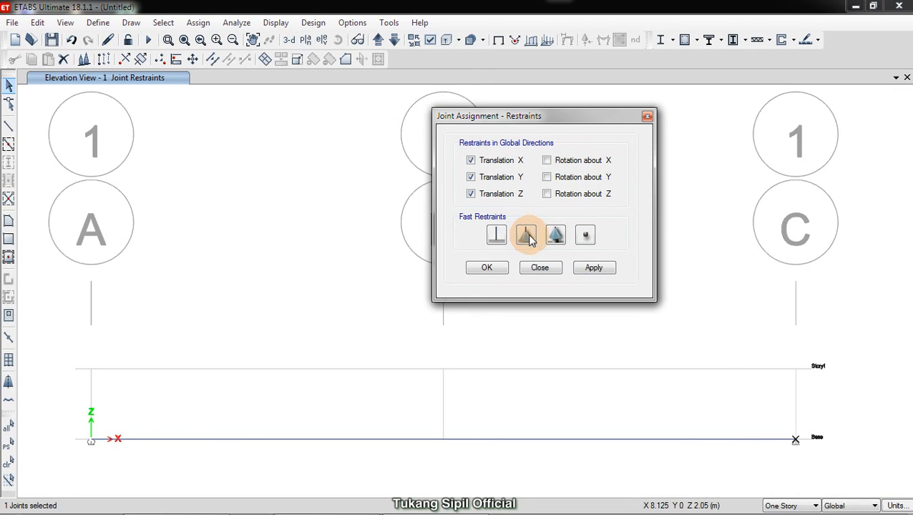
left_click(587, 268)
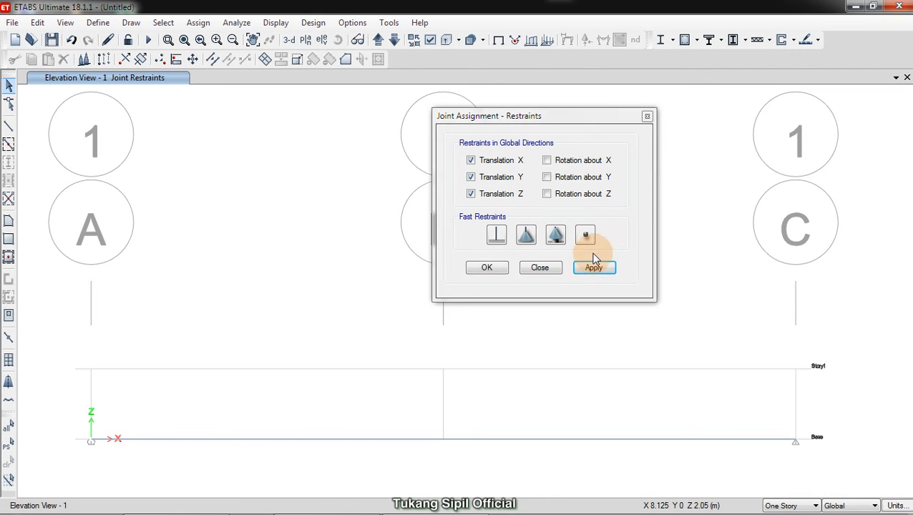
left_click(646, 117)
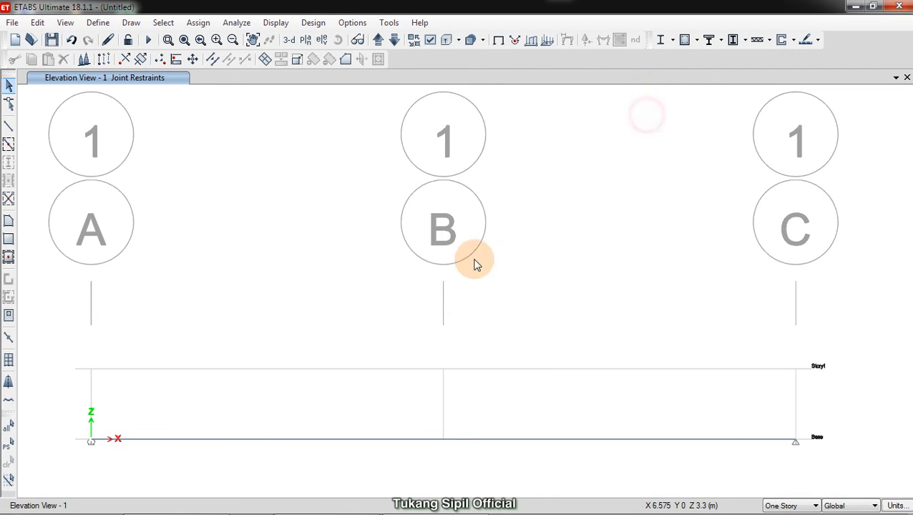
Switch to the XMind mind map, mark "3. Modeling Balok" as completed, and return to ETABS
mouse_move(427, 493)
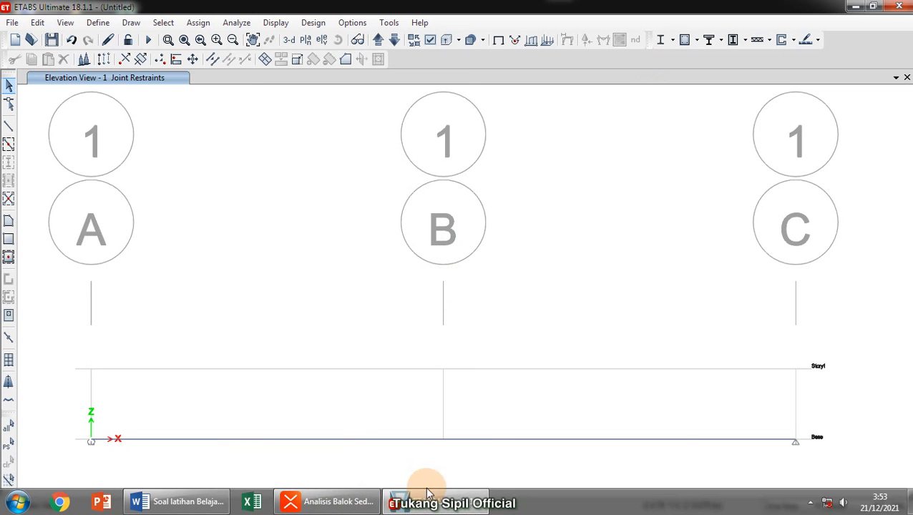
left_click(337, 503)
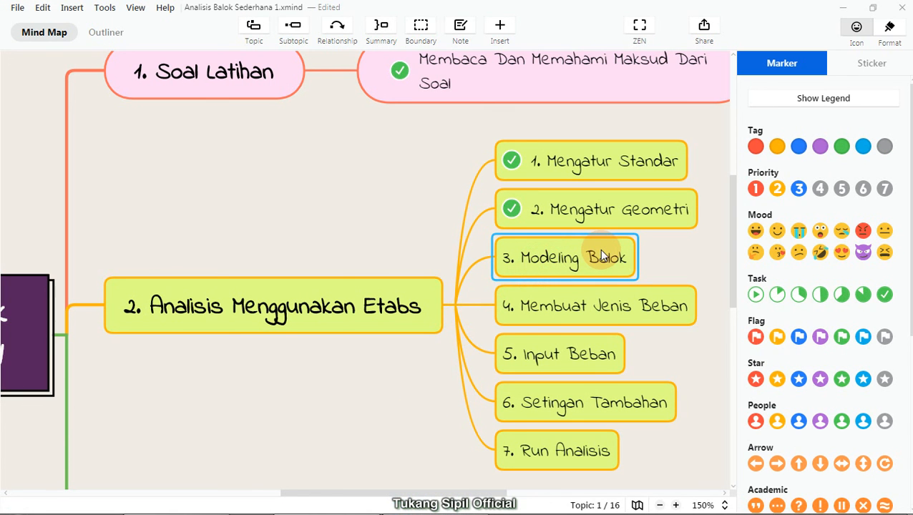
left_click(885, 294)
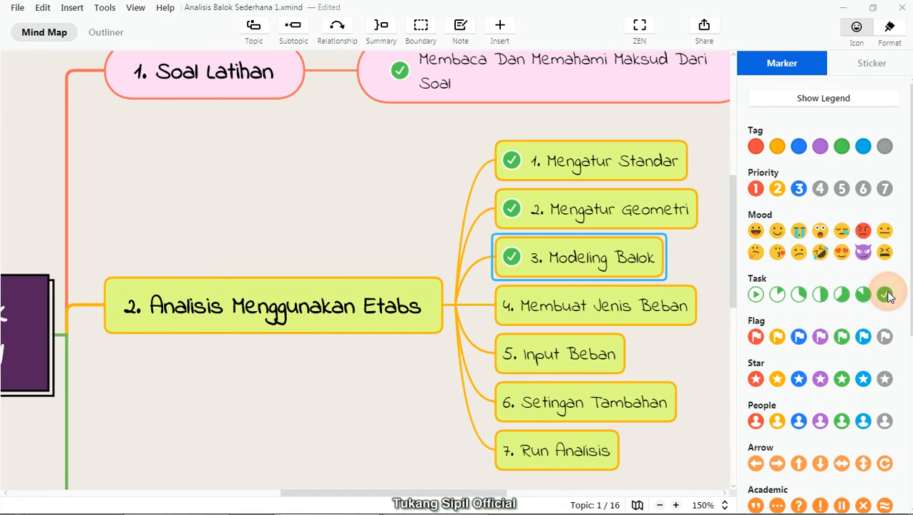
left_click(372, 207)
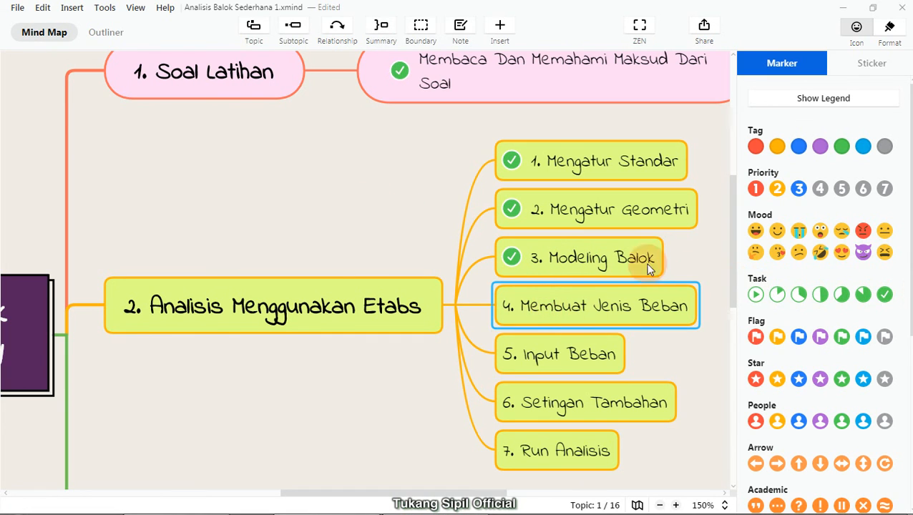
left_click(842, 8)
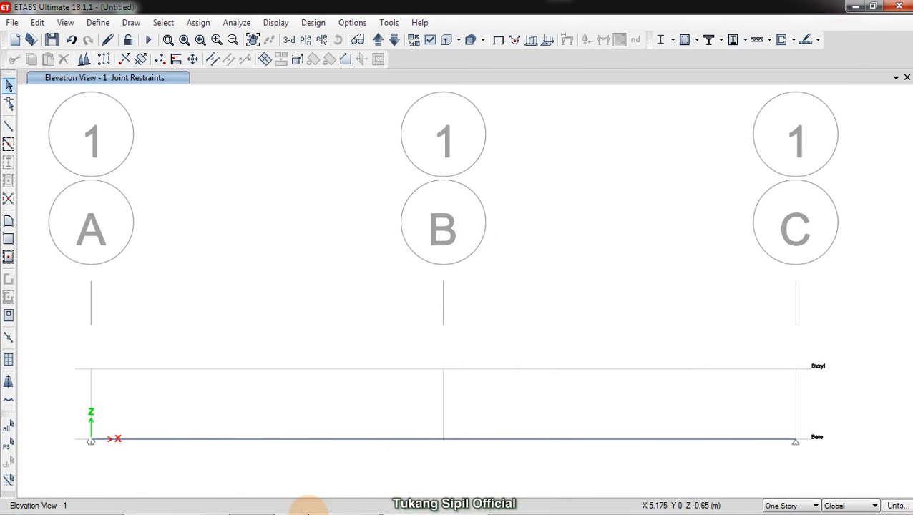
Switch to the Word exercise document to check the dead and live load values of P1, and return to ETABS
left_click(234, 446)
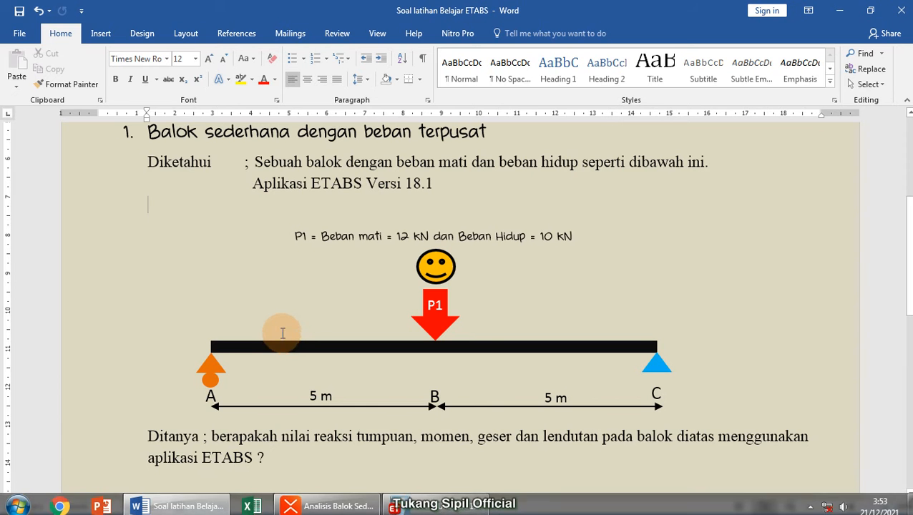
mouse_move(324, 235)
left_mouse_down()
mouse_move(316, 232)
mouse_move(503, 236)
left_mouse_up()
left_click(839, 10)
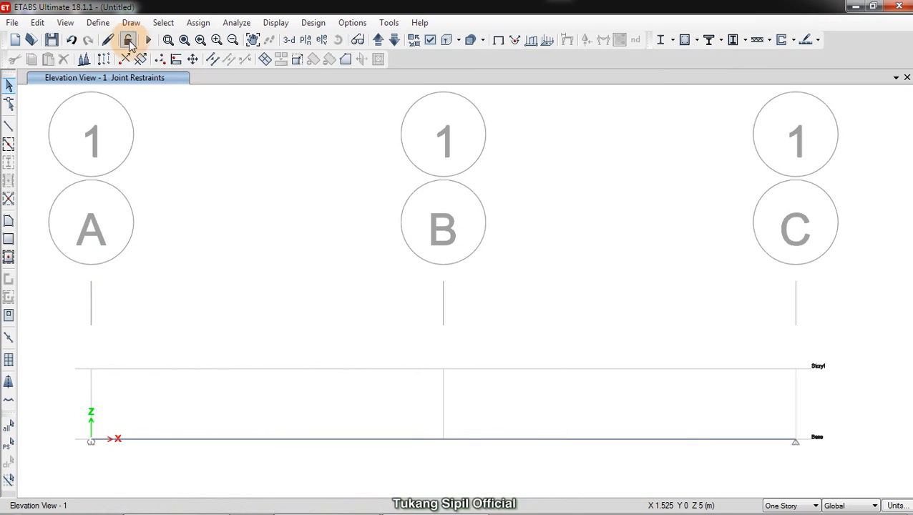
Open the load pattern definitions, look through the Dead and Live patterns, and select Dead for editing
left_click(99, 23)
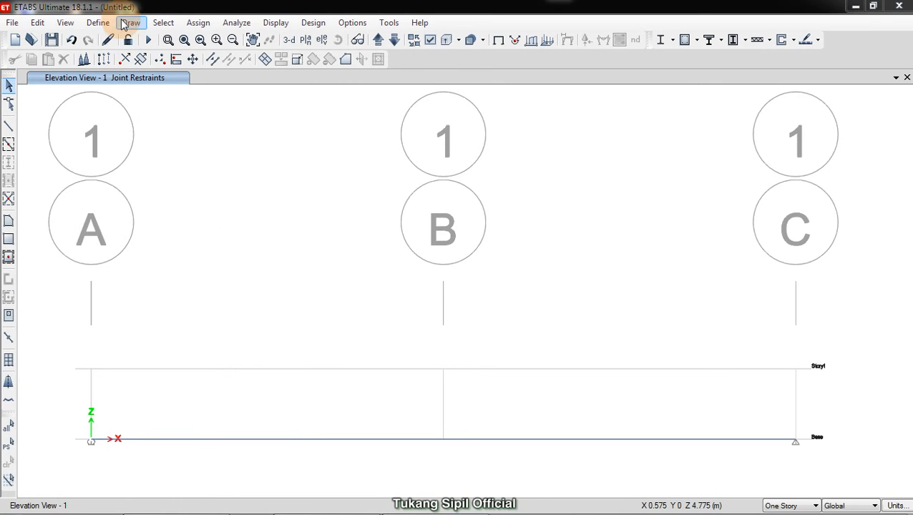
left_click(98, 23)
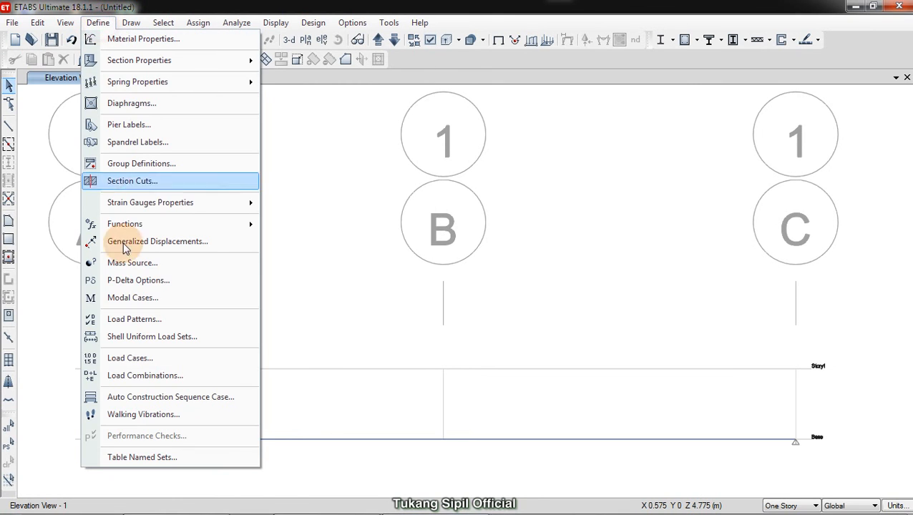
left_click(124, 320)
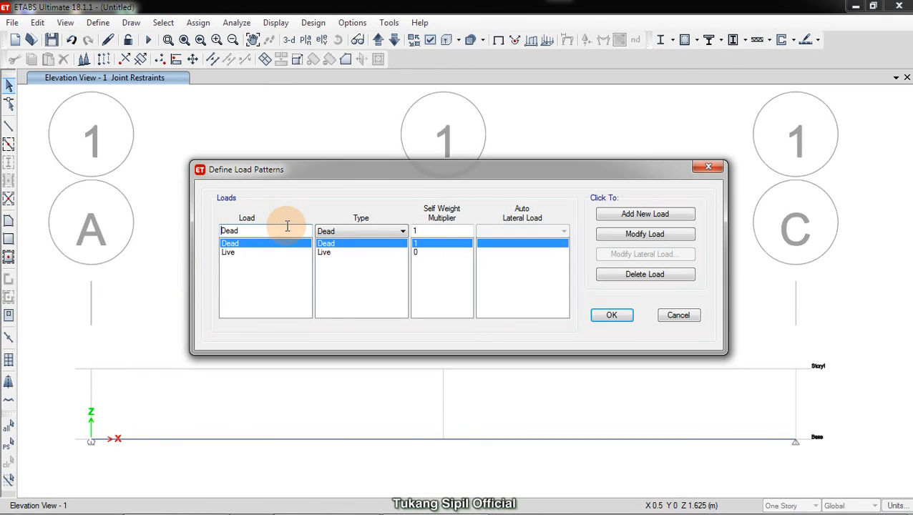
left_click(243, 252)
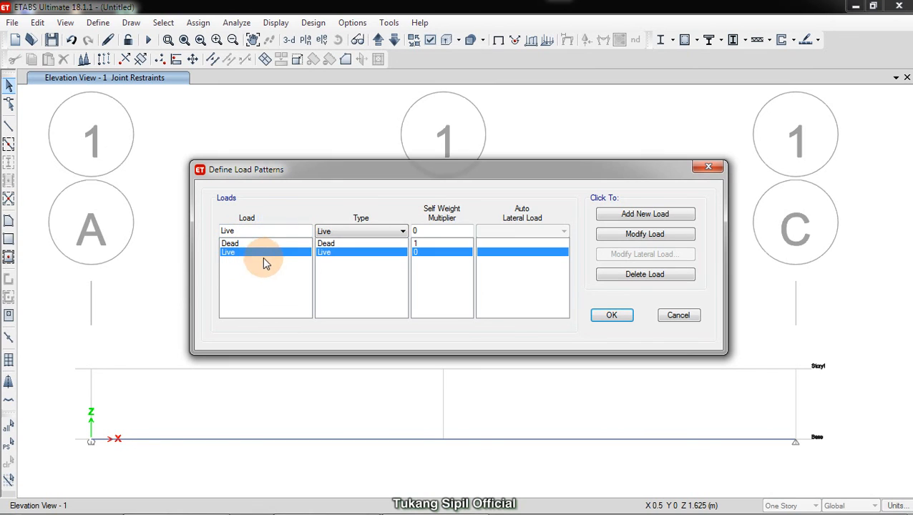
left_click(245, 244)
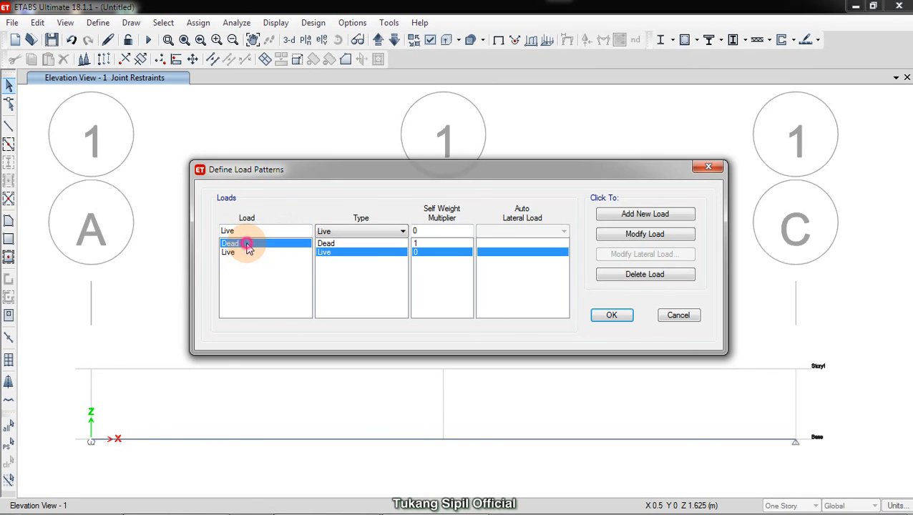
left_click(242, 253)
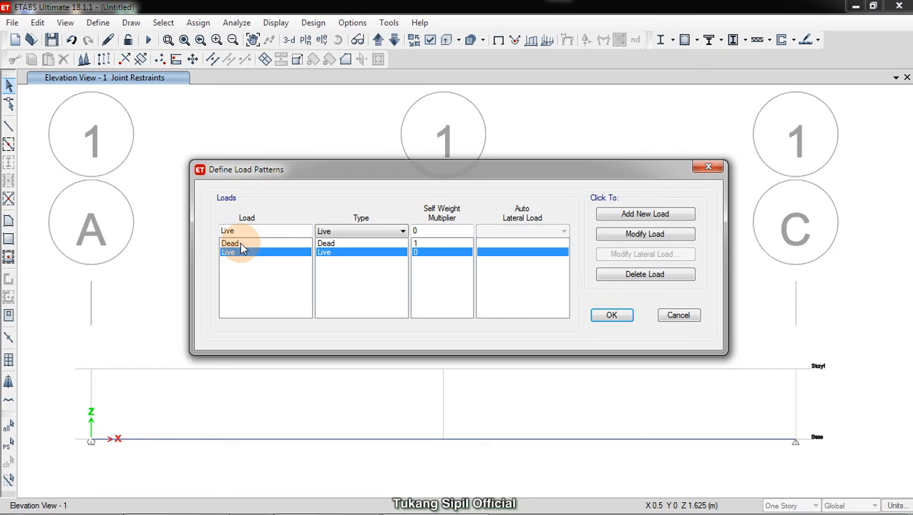
left_click(241, 244)
left_click(239, 253)
left_click(235, 244)
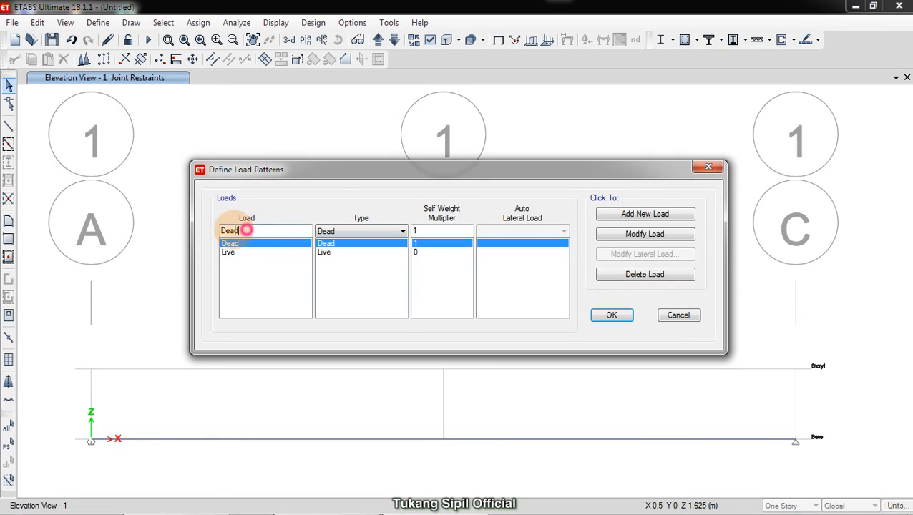
Rename the Dead load pattern as BEBAN MATI, set its self weight multiplier to 0, and apply the modification
left_click_drag(247, 230, 206, 228)
left_click(244, 242)
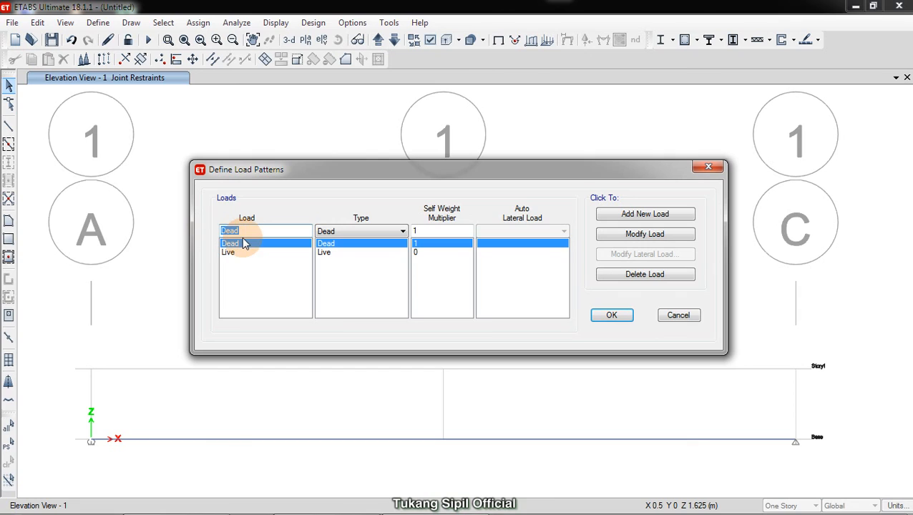
type("beba")
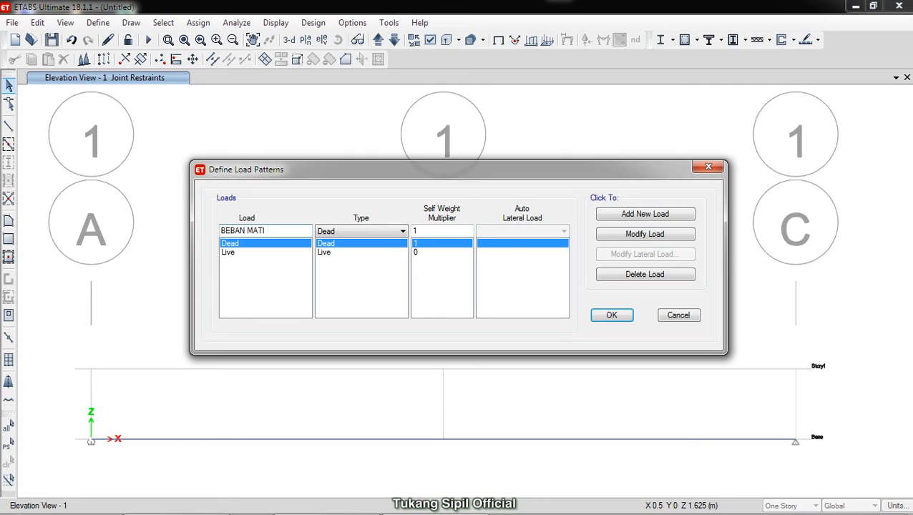
left_click(379, 232)
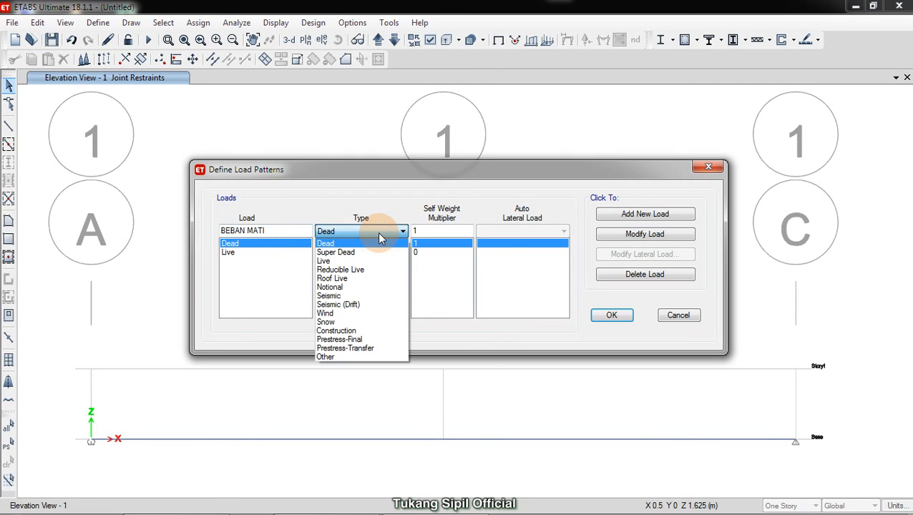
left_click(379, 234)
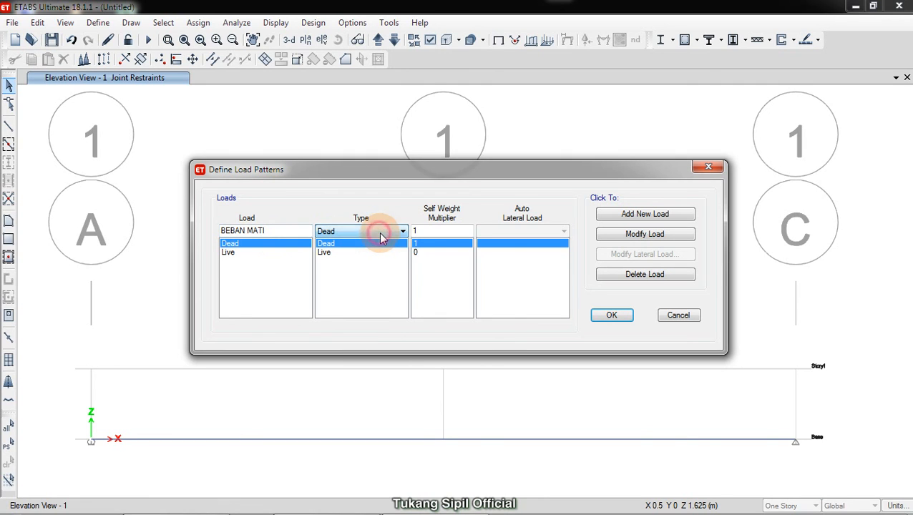
double_click(428, 231)
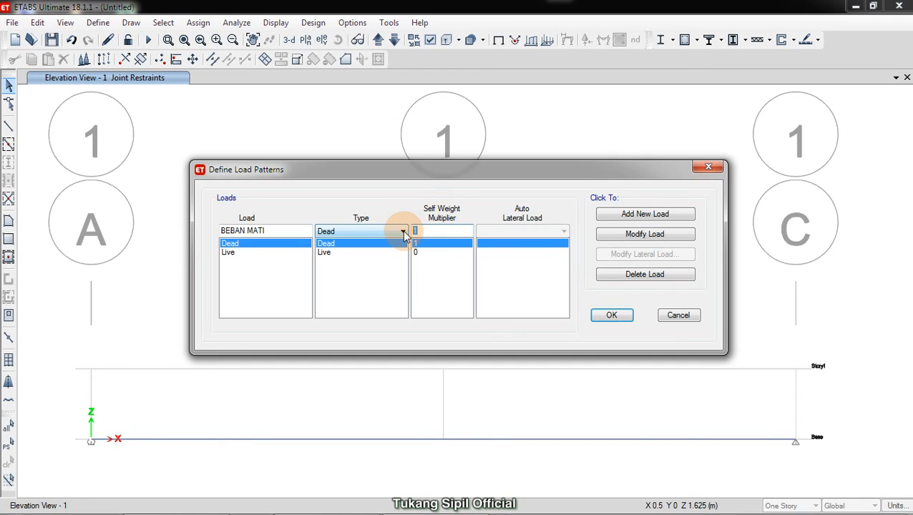
type("0")
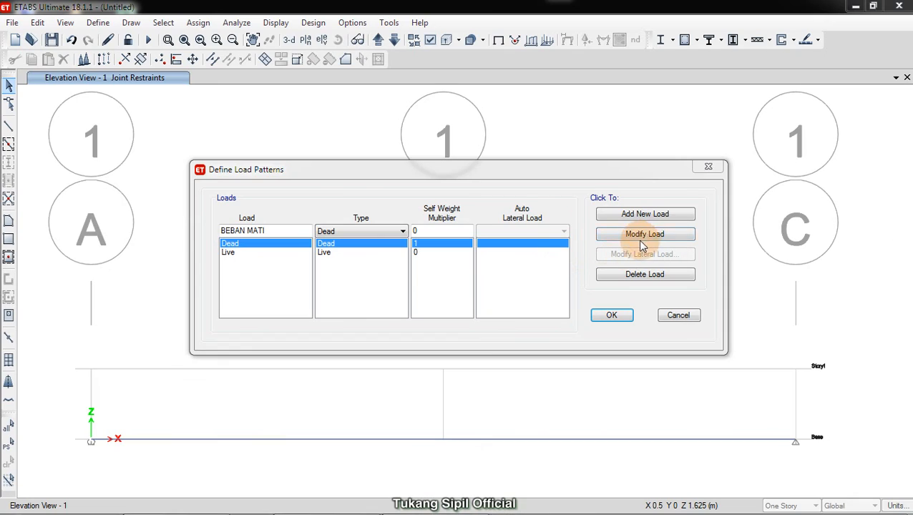
left_click(646, 237)
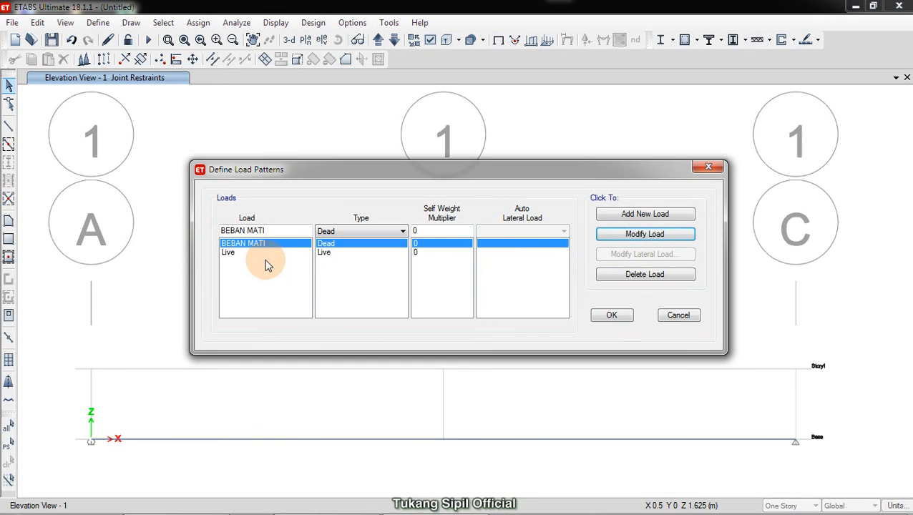
Rename the Live load pattern as BEBAN HIDUP, apply the modification, and accept the load pattern definitions
left_click(231, 255)
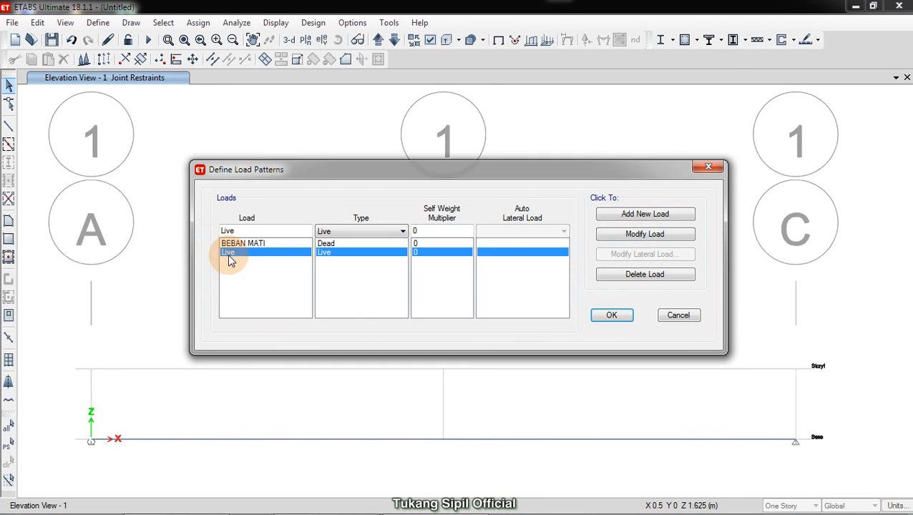
left_click_drag(239, 231, 211, 230)
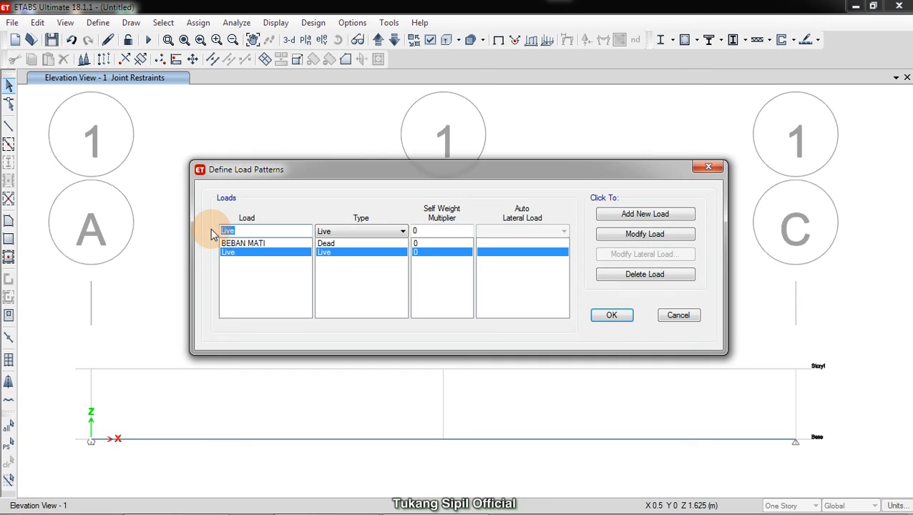
type("BEBAN HIDUP")
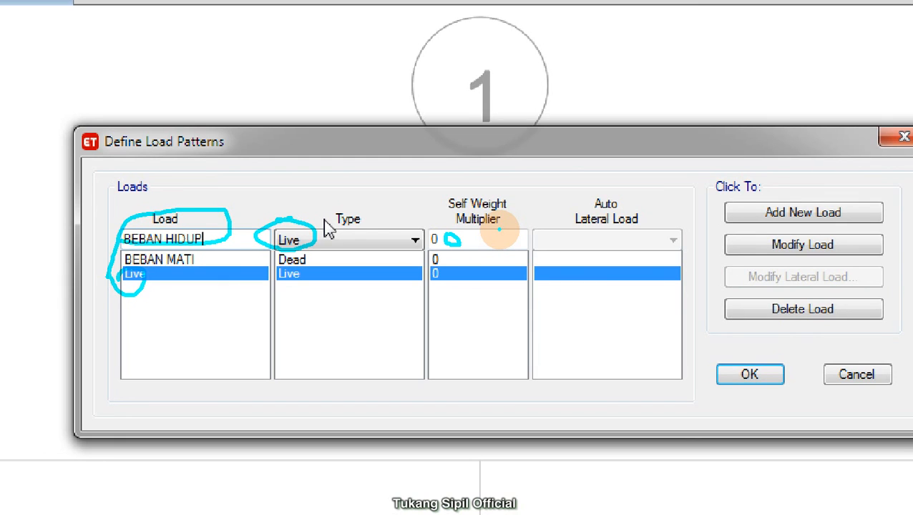
mouse_move(847, 230)
left_mouse_down()
mouse_move(737, 248)
mouse_move(846, 230)
left_mouse_up()
mouse_move(772, 354)
left_mouse_down()
mouse_move(719, 386)
mouse_move(779, 351)
left_mouse_up()
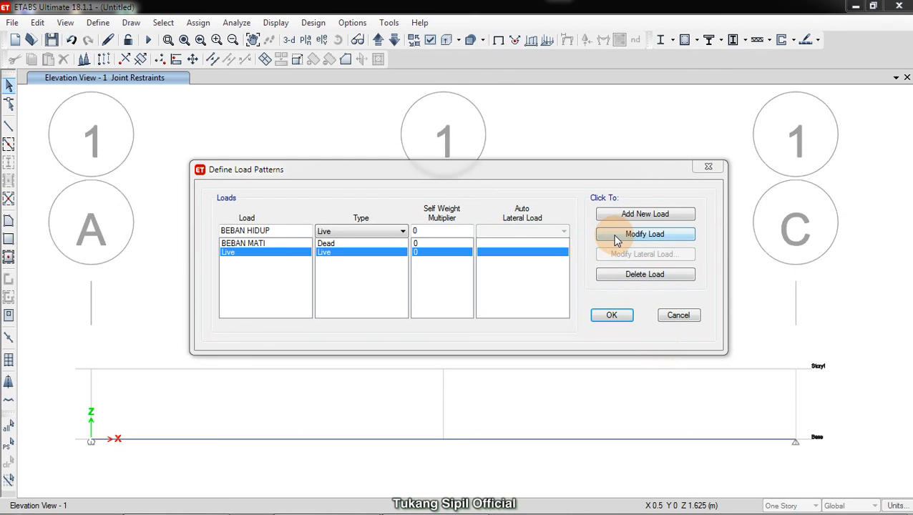
left_click(755, 251)
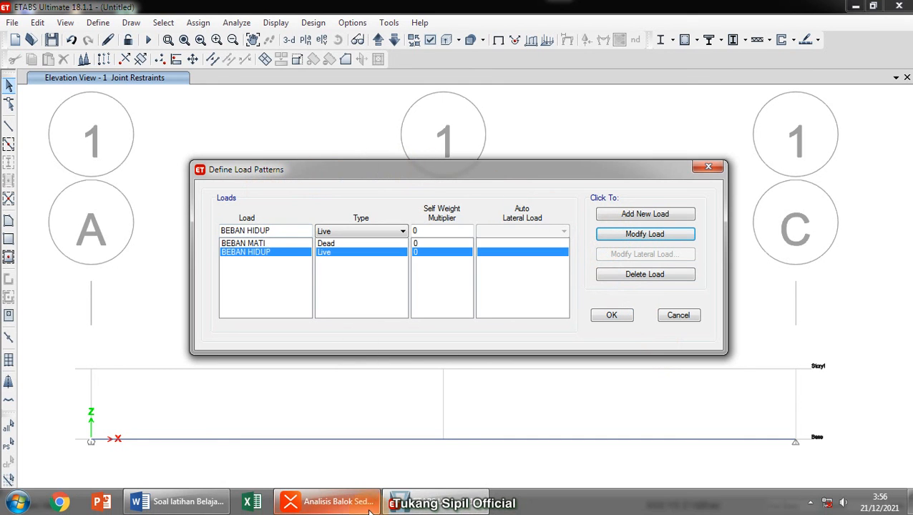
left_click(331, 502)
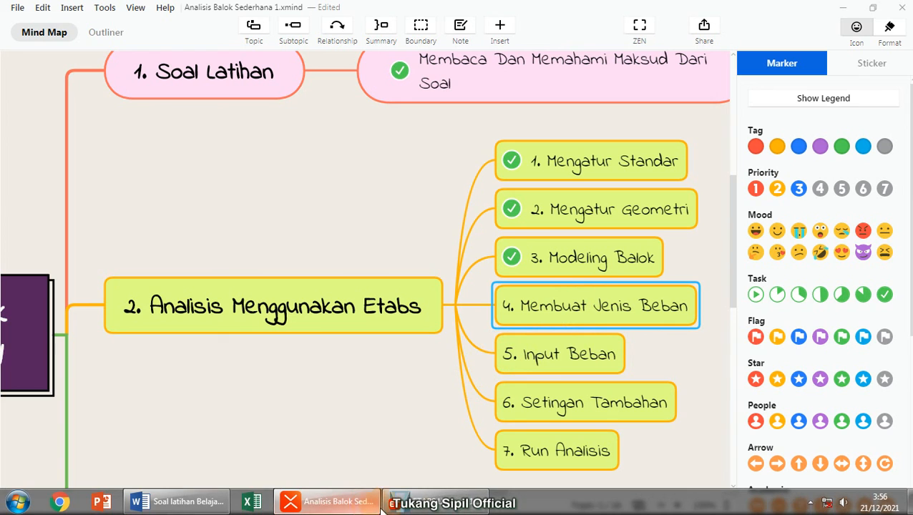
left_click(401, 502)
left_click(611, 316)
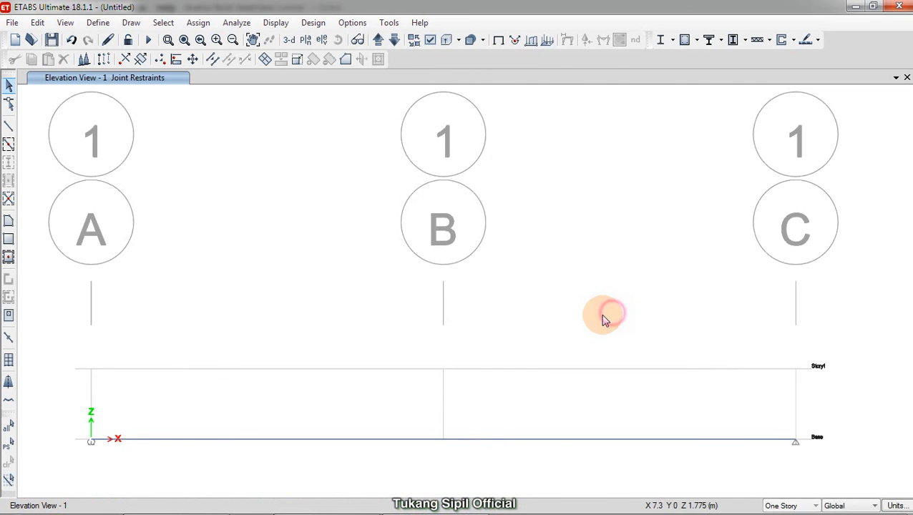
Switch to the XMind mind map, mark "4. Membuat Jenis Beban" as completed, and select "5. Input Beban"
left_click(336, 502)
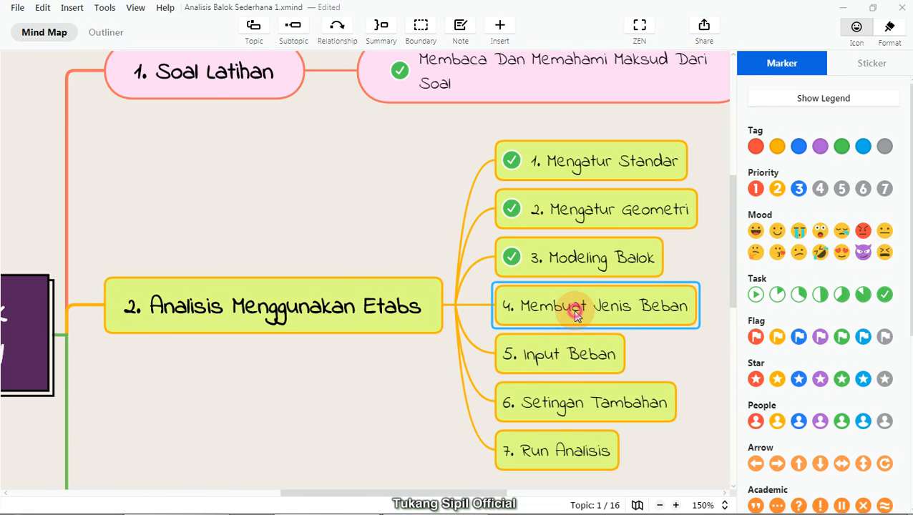
left_click(884, 294)
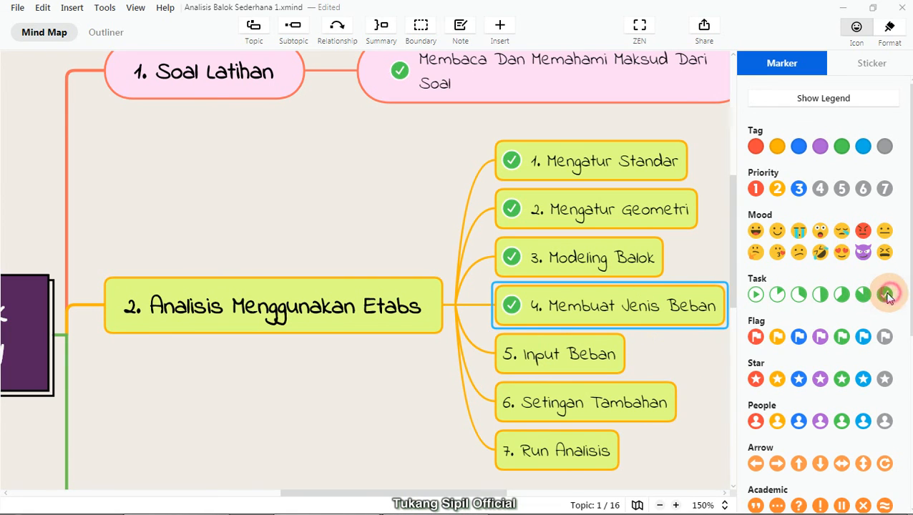
left_click(605, 356)
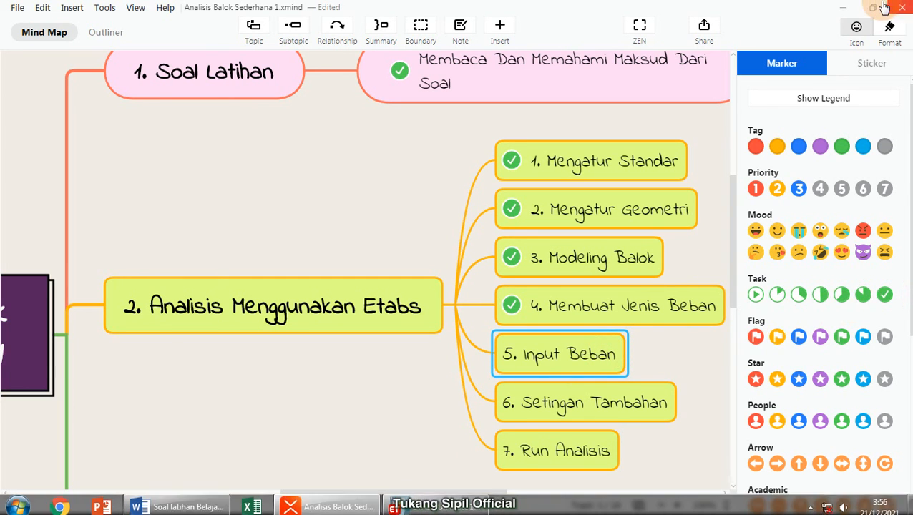
Switch to the Word exercise document and review the P1 dead and live load values and position on the beam diagram
left_click(848, 10)
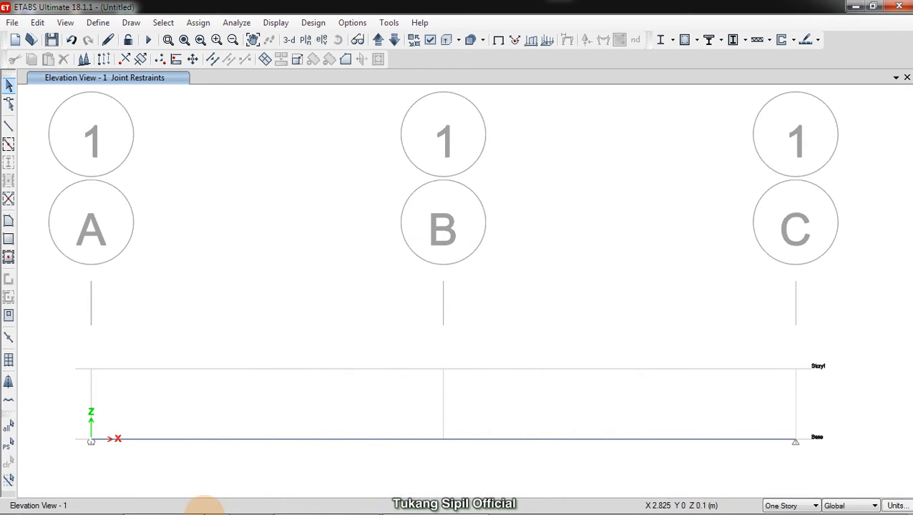
left_click(146, 504)
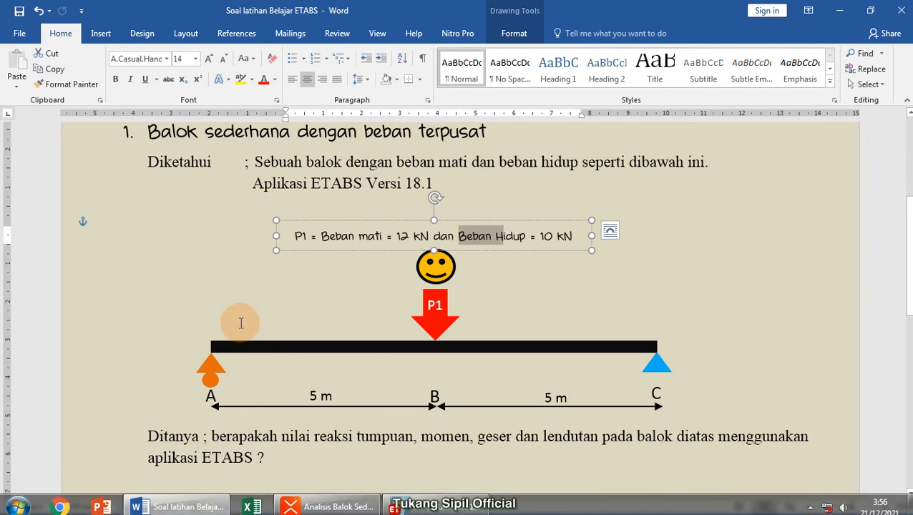
left_click(250, 321)
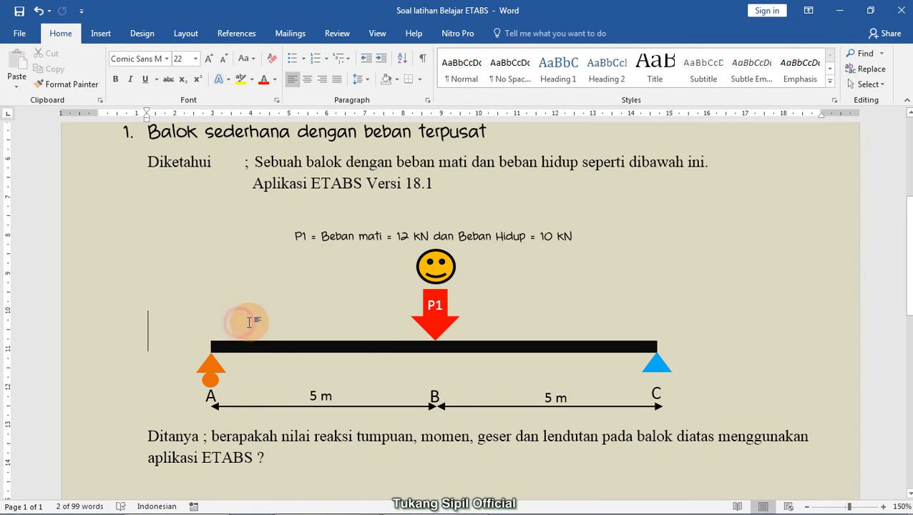
left_click(435, 326)
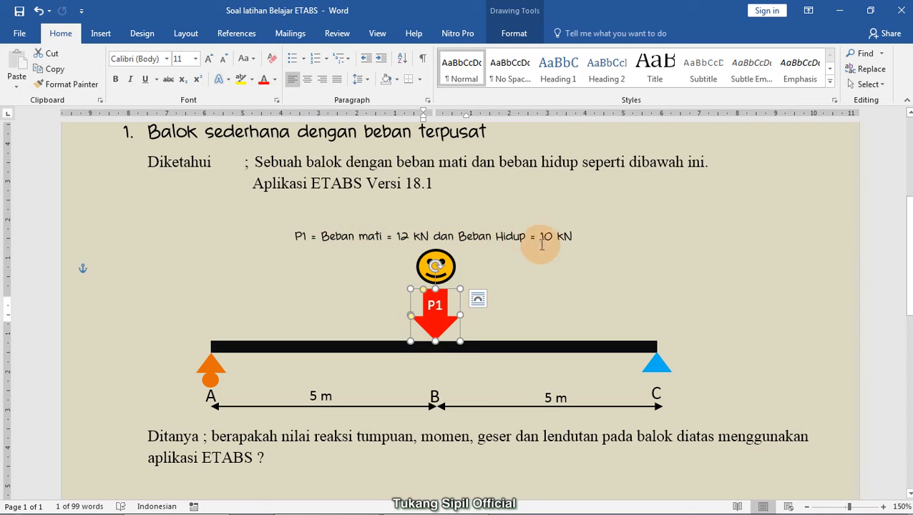
mouse_move(521, 513)
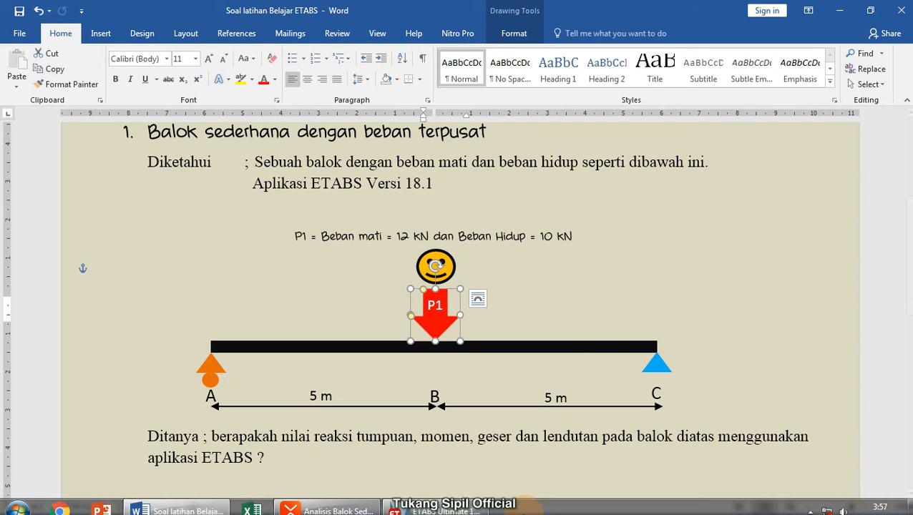
Switch back to ETABS and select the whole beam together with its two end joints in the elevation view
left_click(425, 508)
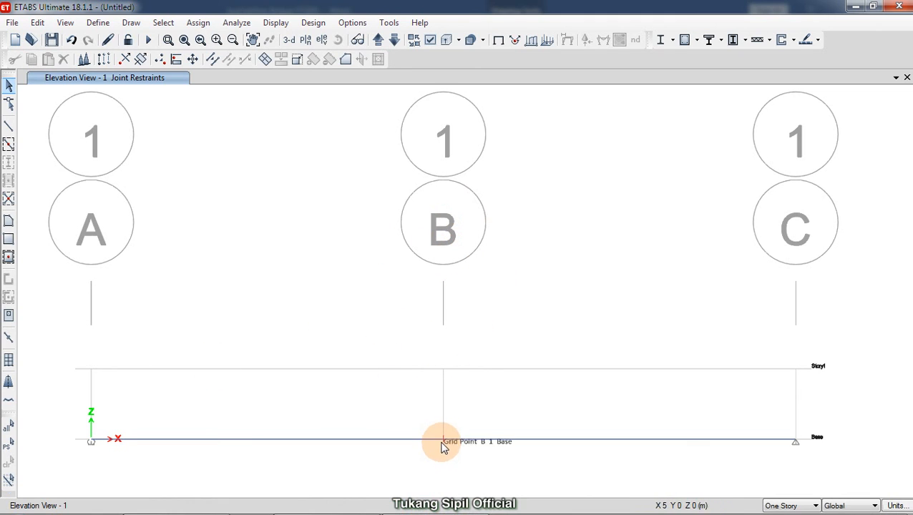
left_click(353, 440)
left_click(306, 437)
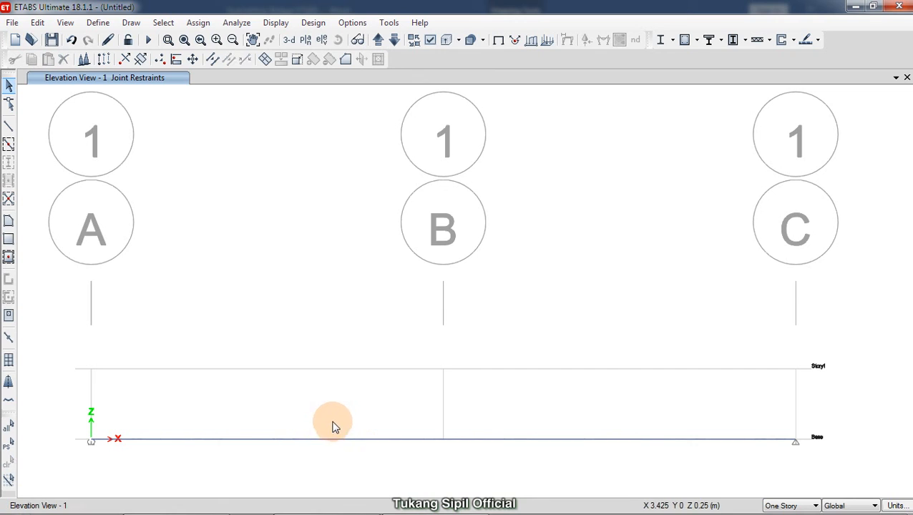
left_click(288, 440)
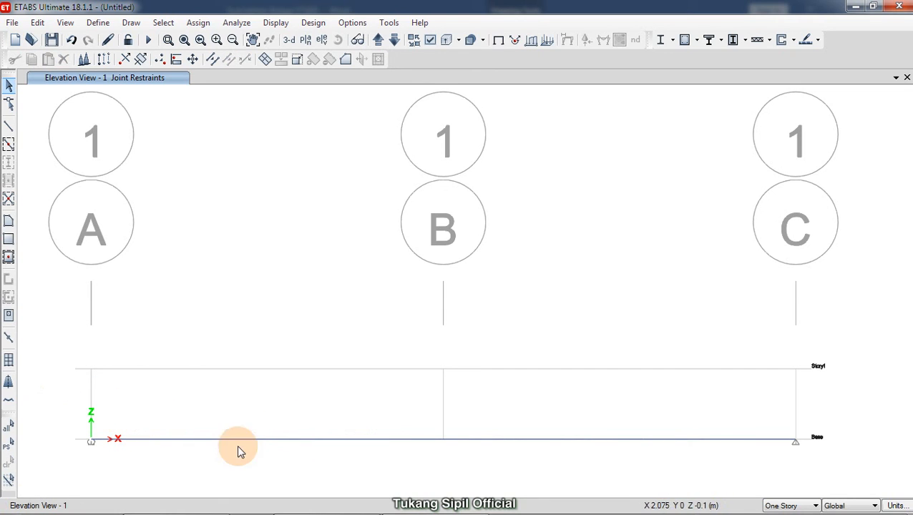
left_click_drag(76, 368, 864, 481)
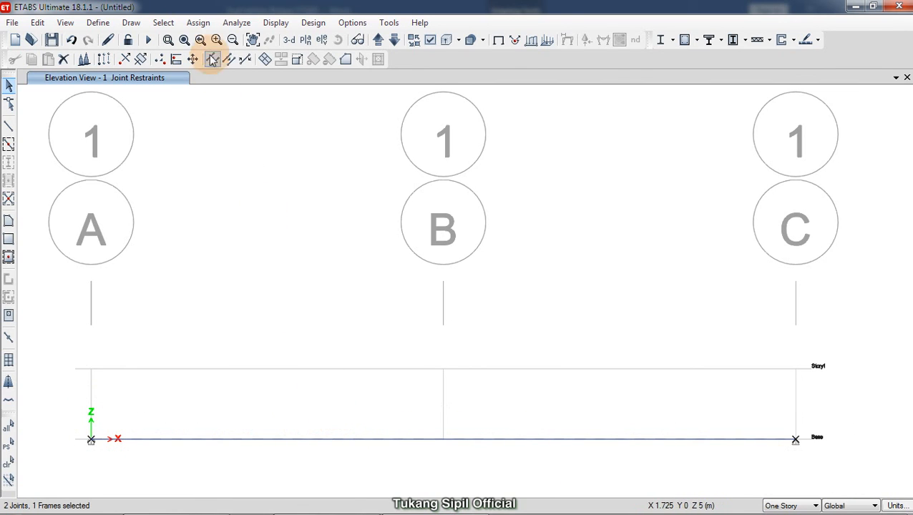
Open the point load assignment for the selected beam frame
left_click(198, 23)
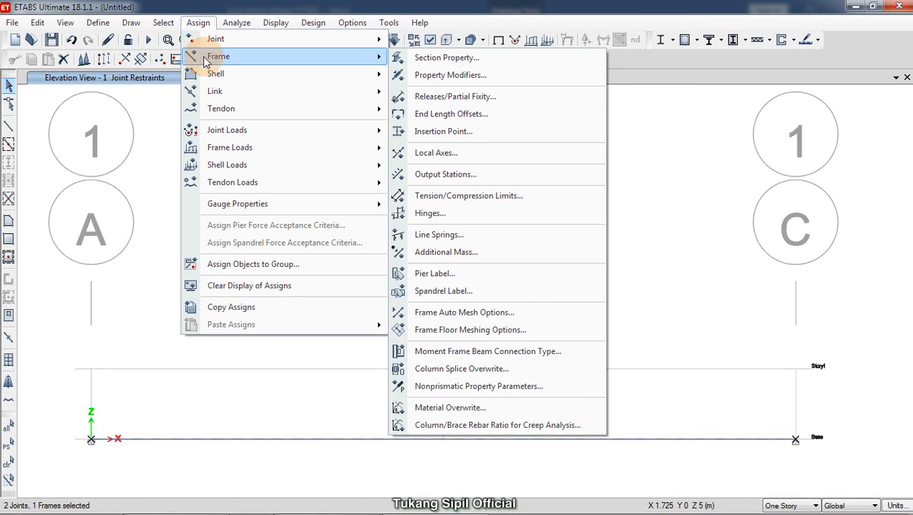
mouse_move(235, 134)
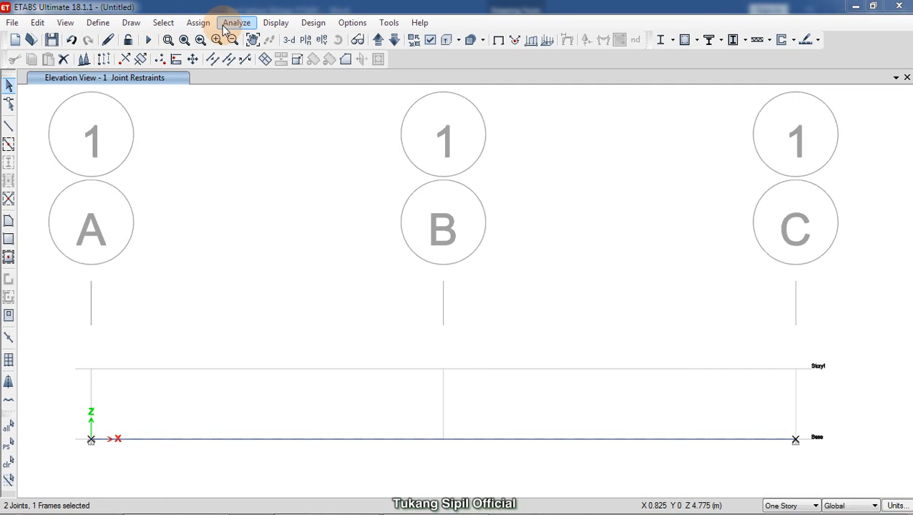
left_click(198, 22)
mouse_move(216, 155)
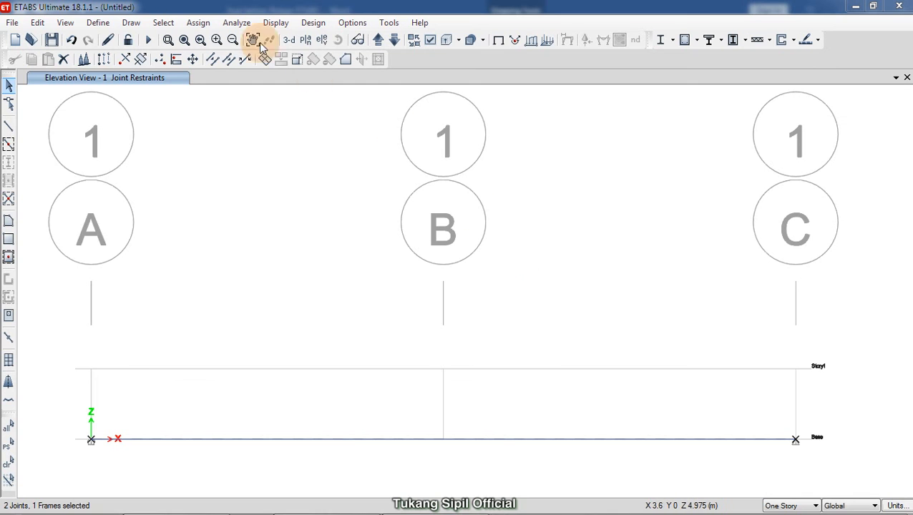
left_click(198, 23)
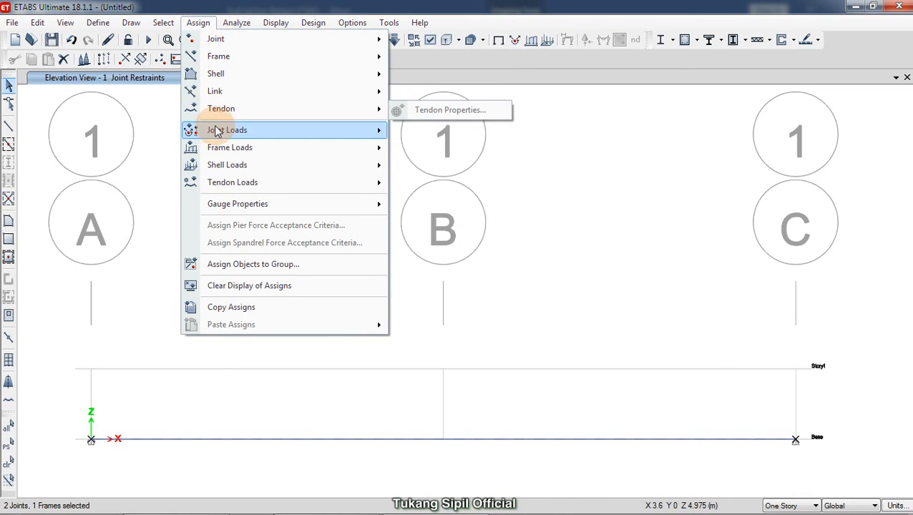
mouse_move(207, 148)
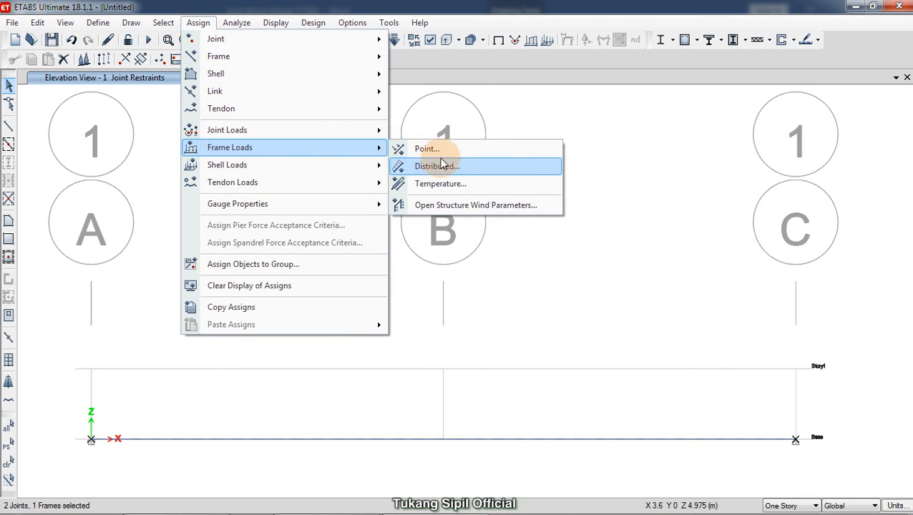
left_click(443, 149)
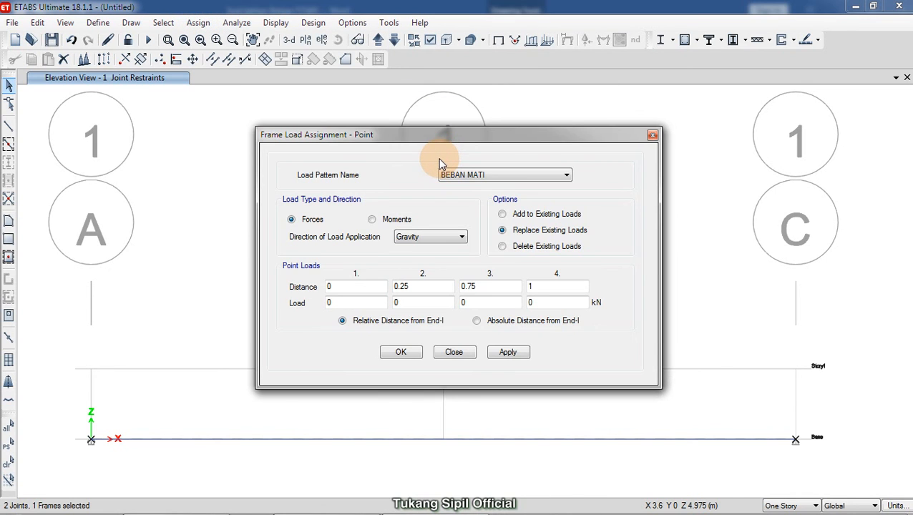
Look at the joint force load assignment for comparison and close it without assigning anything
left_click(199, 22)
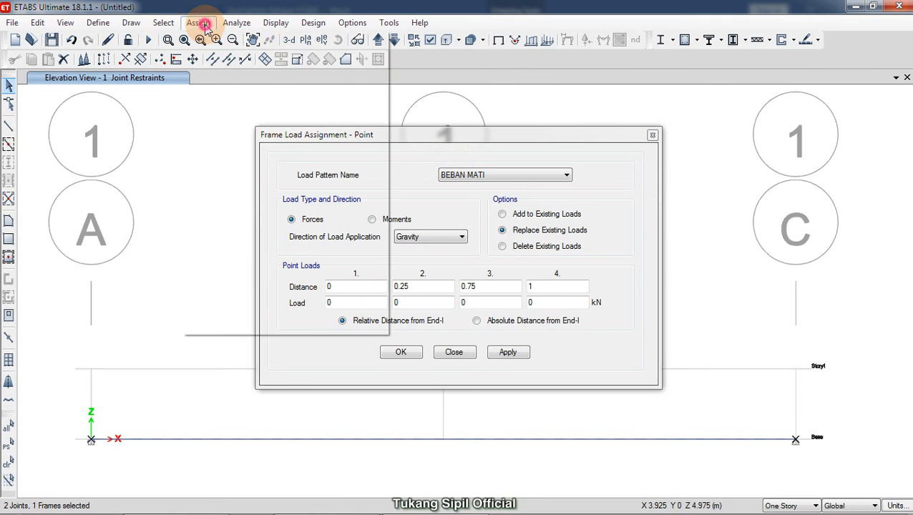
mouse_move(223, 129)
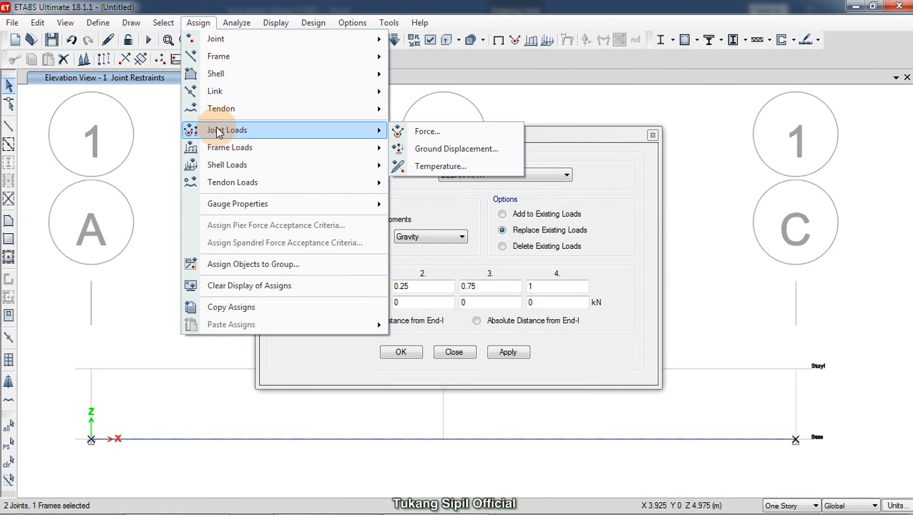
left_click(423, 134)
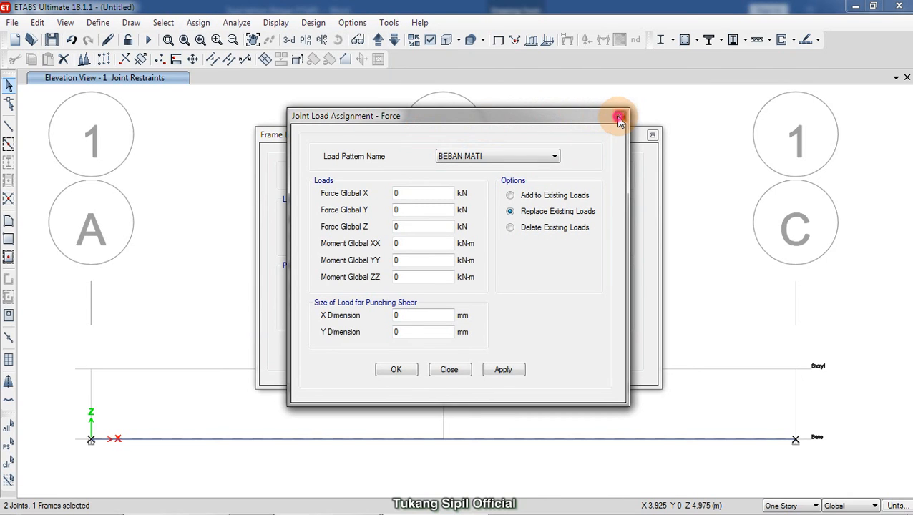
left_click(620, 119)
Keep the BEBAN MATI load pattern and Gravity direction for the point load, and set it to Add to Existing Loads
left_click_drag(402, 131, 416, 102)
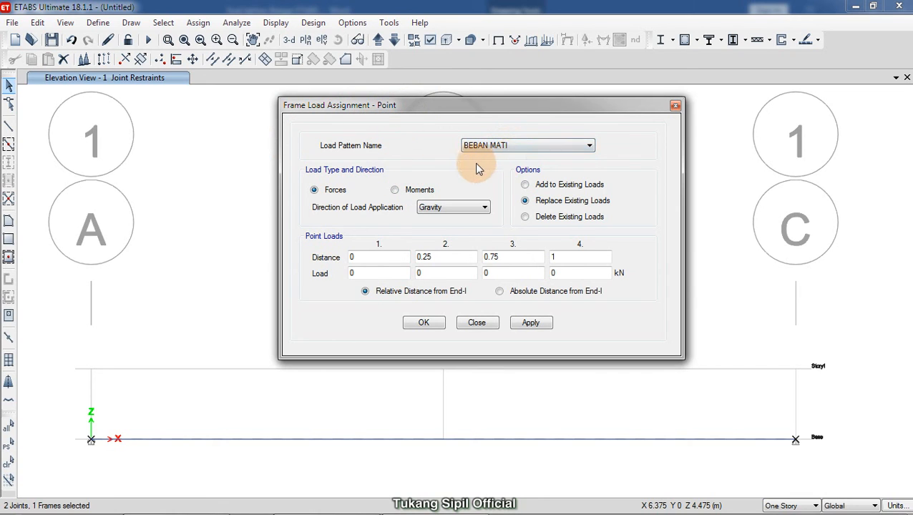
left_click(513, 146)
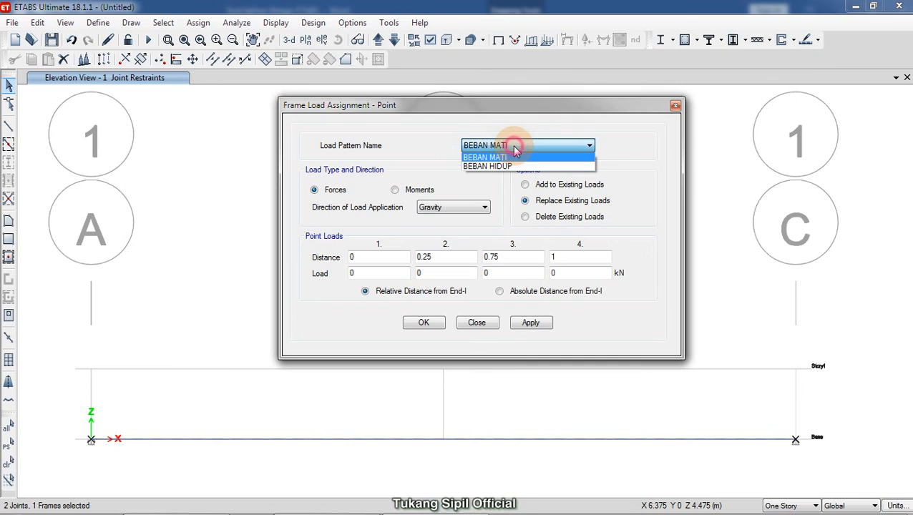
left_click(514, 147)
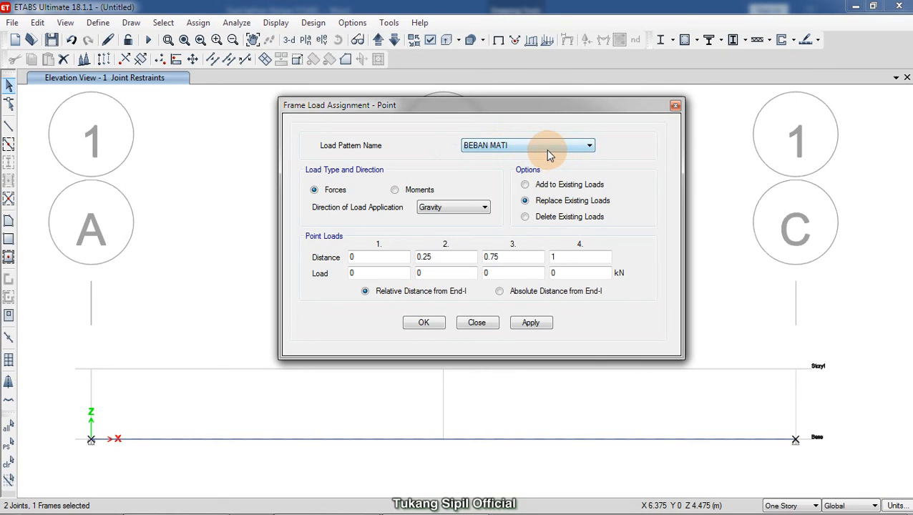
left_click(552, 187)
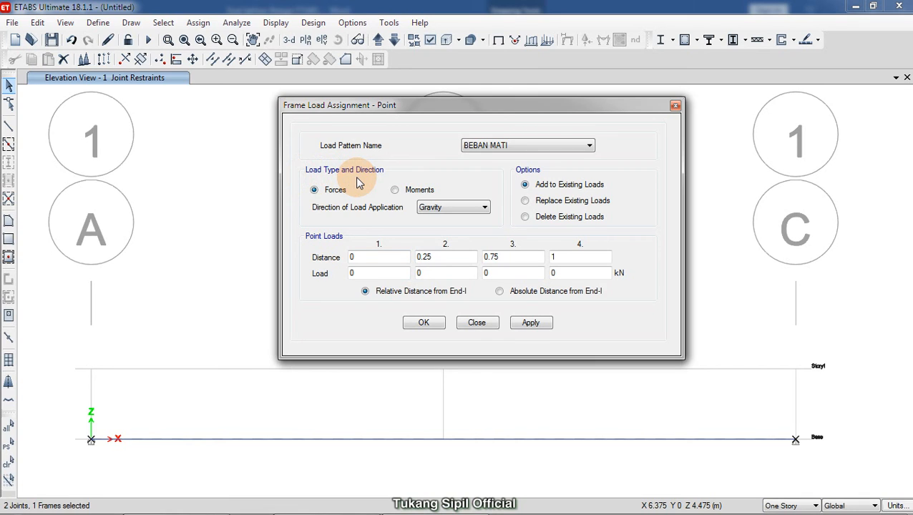
left_click(453, 208)
left_click(454, 209)
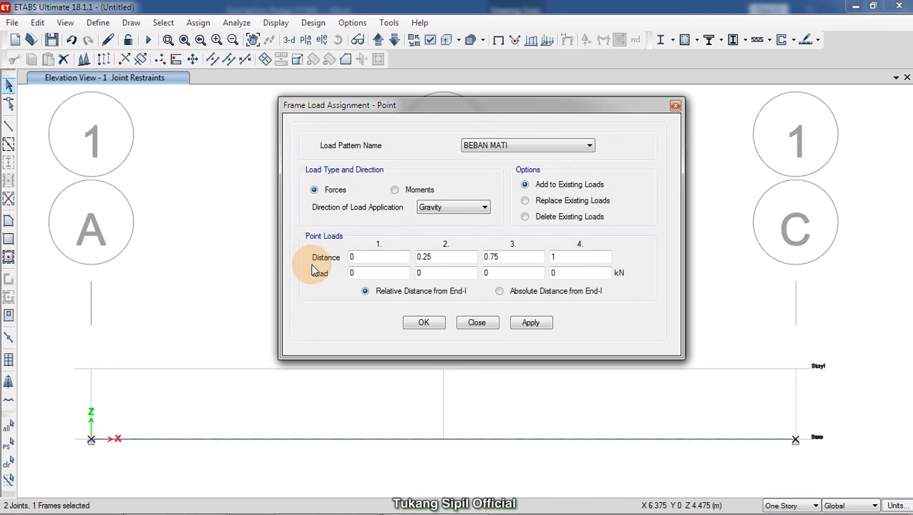
Set the third point load to 12 kN at relative distance 0.5, dismiss the disk warning, and apply the load to the beam
left_click(509, 256)
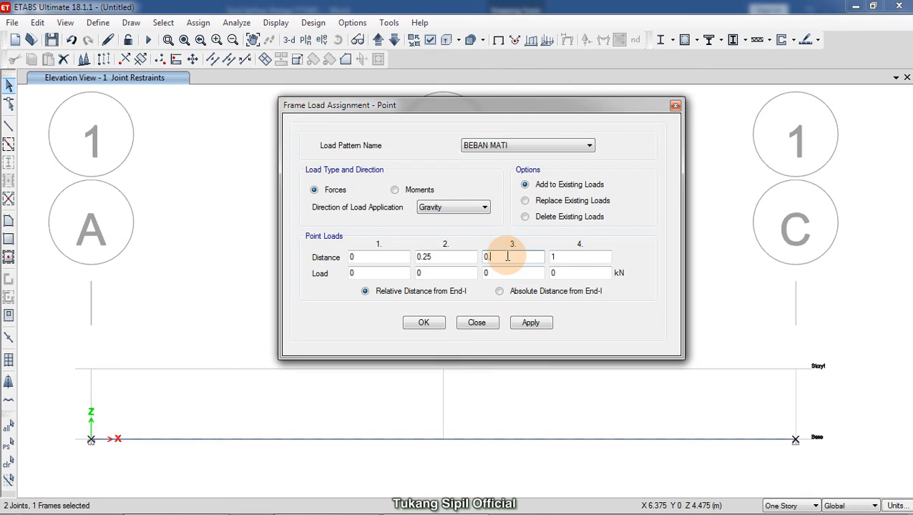
type("5")
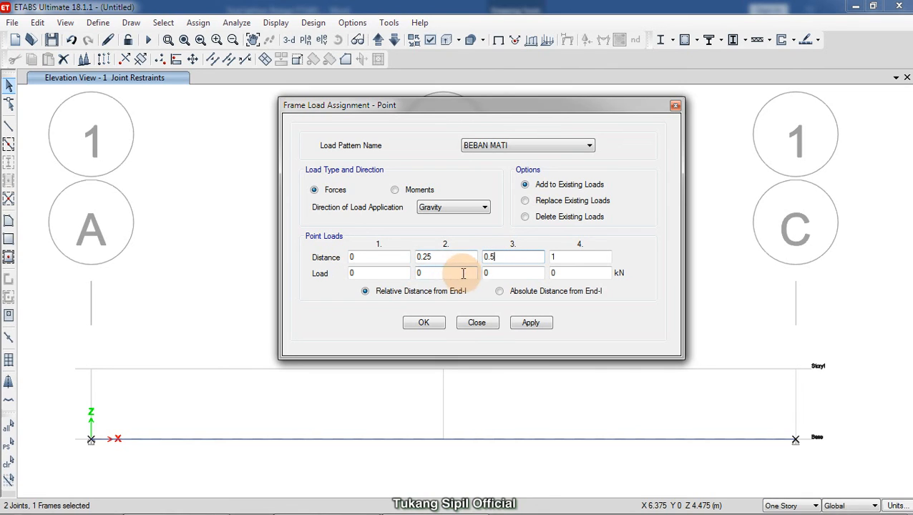
left_click(511, 272)
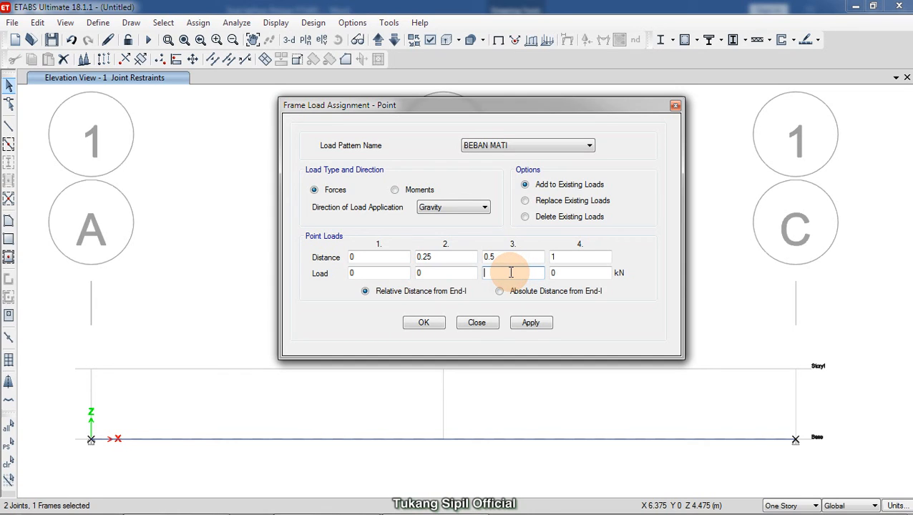
type("12")
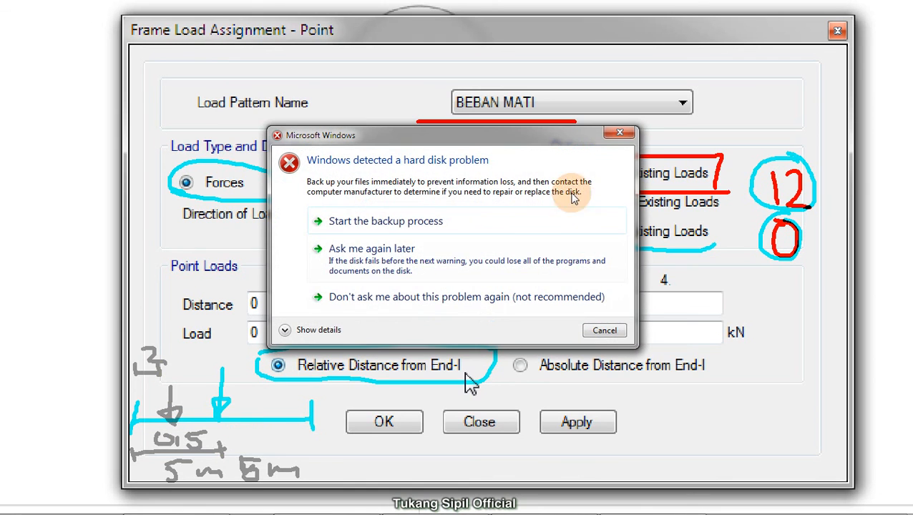
left_click(615, 133)
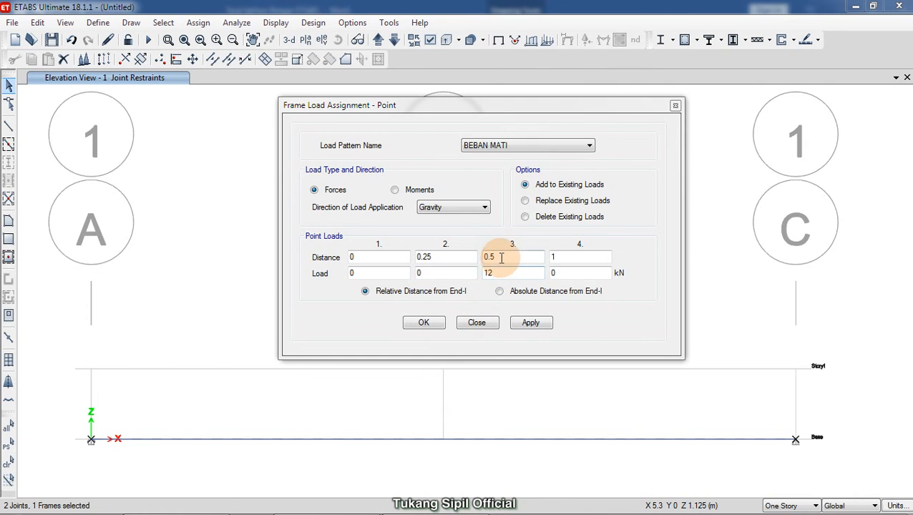
double_click(500, 258)
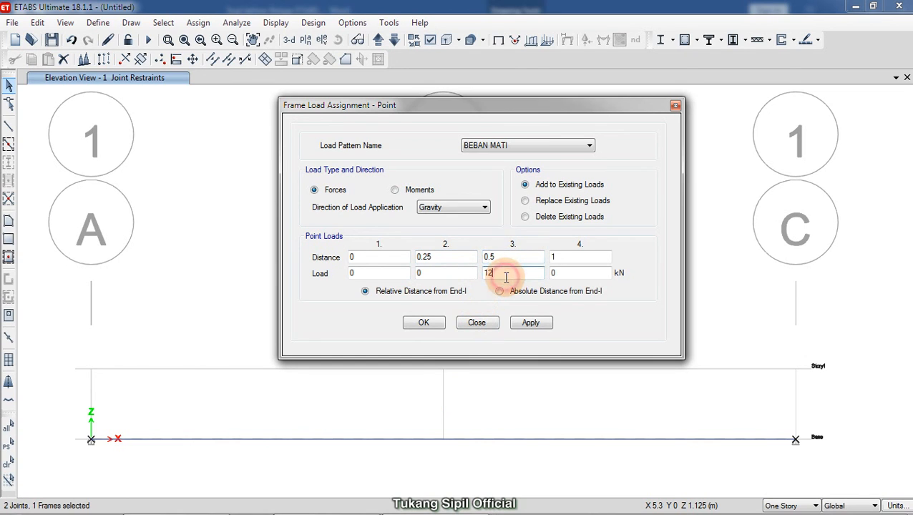
left_click(530, 323)
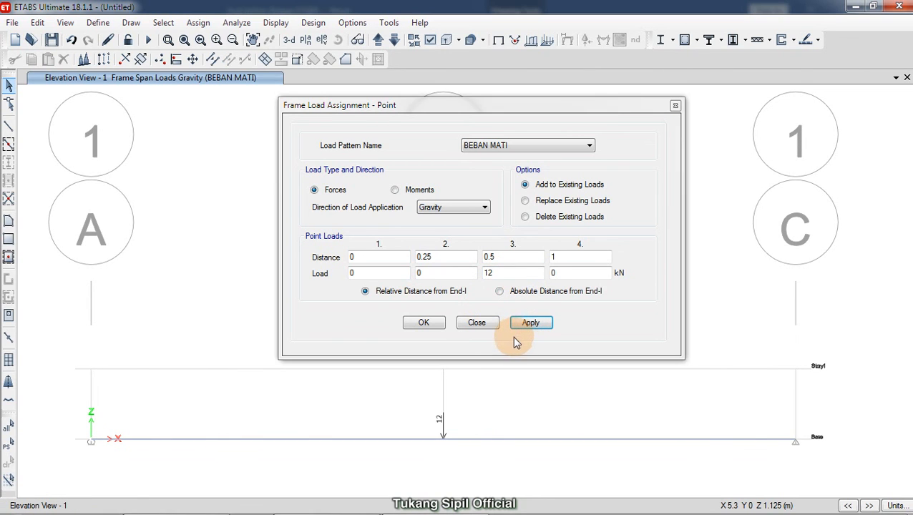
Move the point load assignment window aside and check the BEBAN MATI load display in the elevation view
left_click(441, 108)
left_click_drag(441, 107, 617, 128)
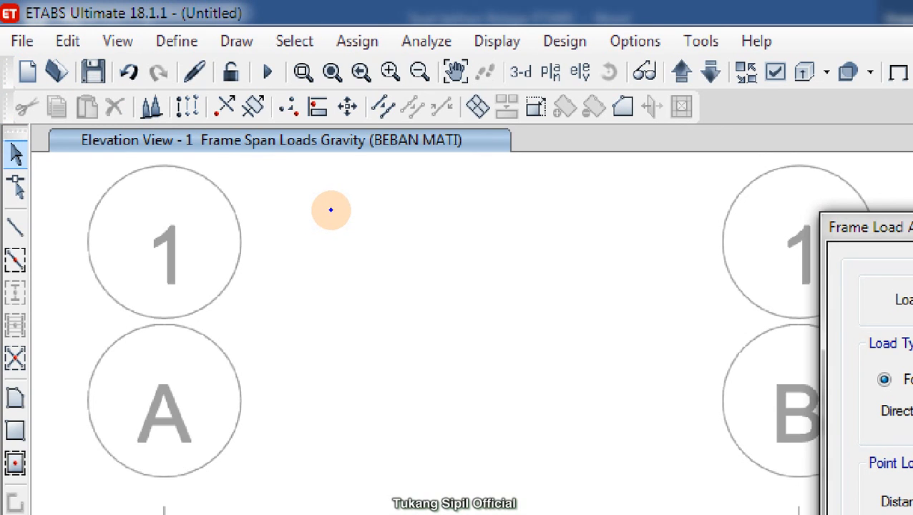
left_click_drag(301, 161, 488, 160)
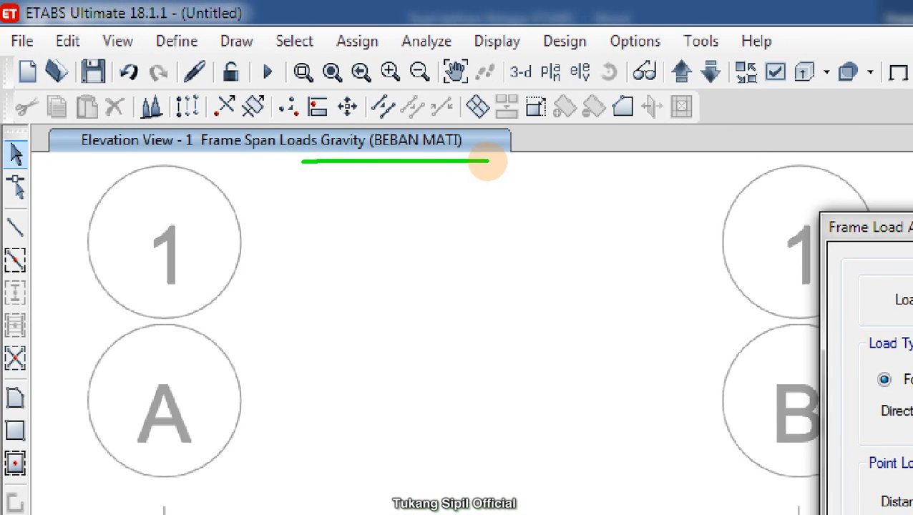
left_click_drag(74, 158, 215, 157)
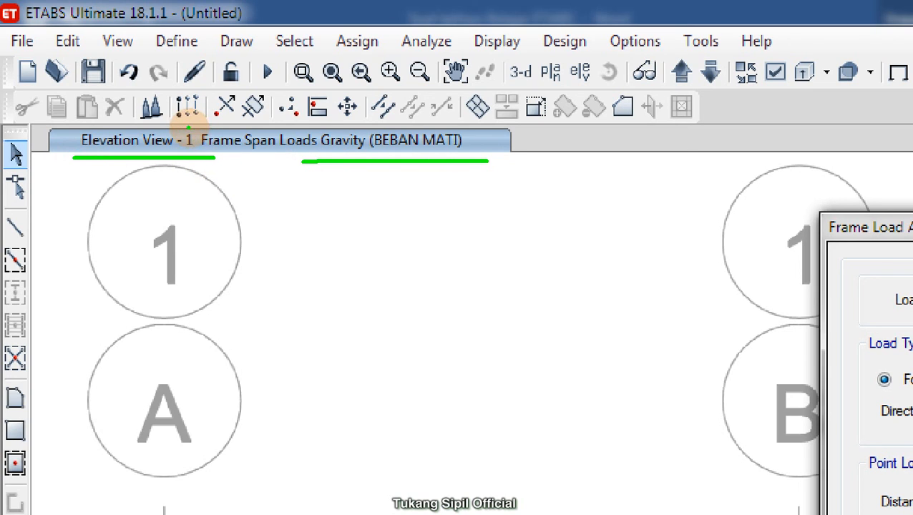
left_click_drag(183, 130, 200, 133)
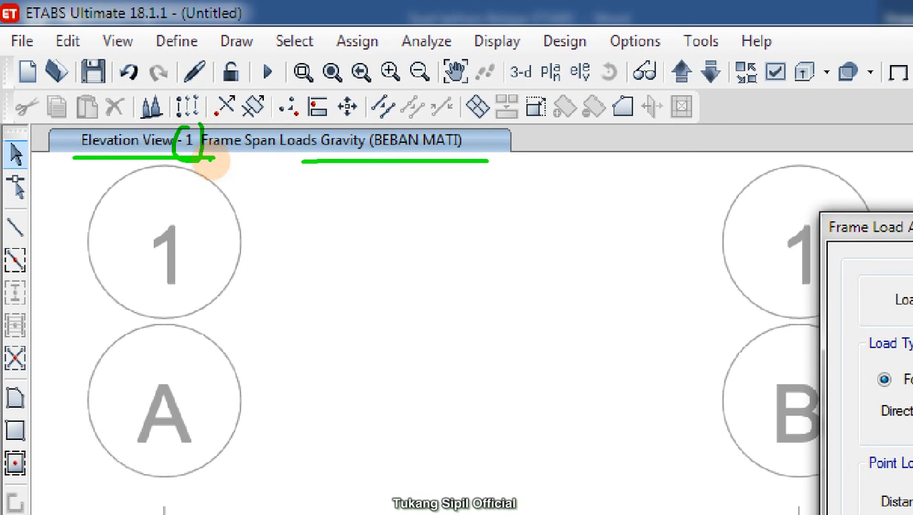
left_click_drag(205, 159, 494, 166)
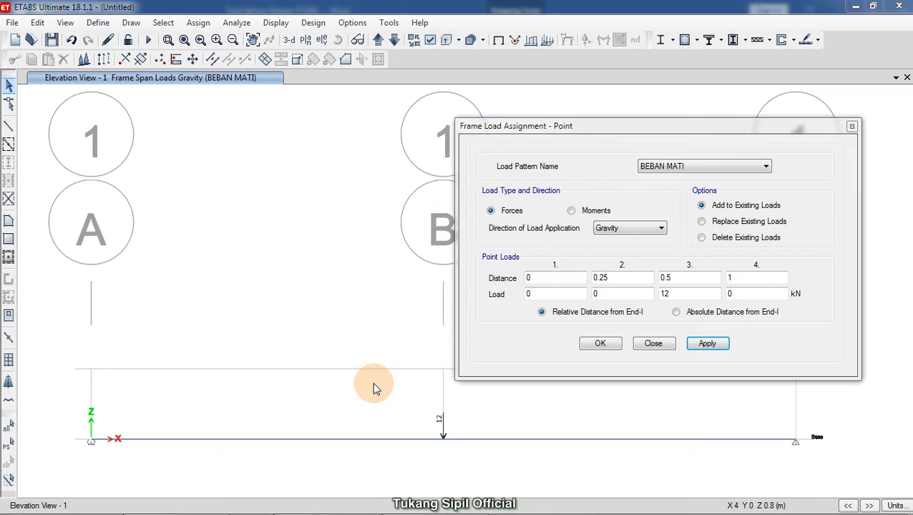
Select the beam with both end joints, and choose the BEBAN HIDUP load pattern with absolute distances from End-I
left_click(382, 441)
left_click_drag(319, 427, 260, 472)
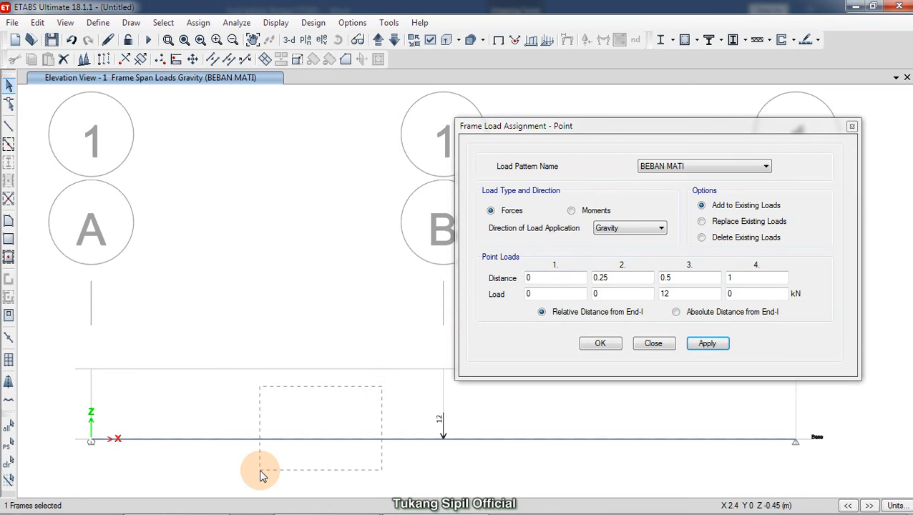
left_click_drag(29, 411, 839, 470)
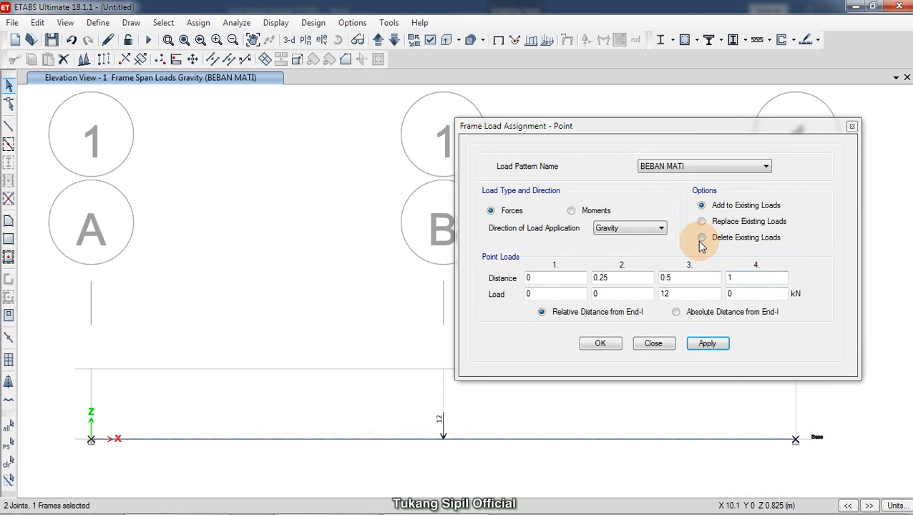
left_click(682, 166)
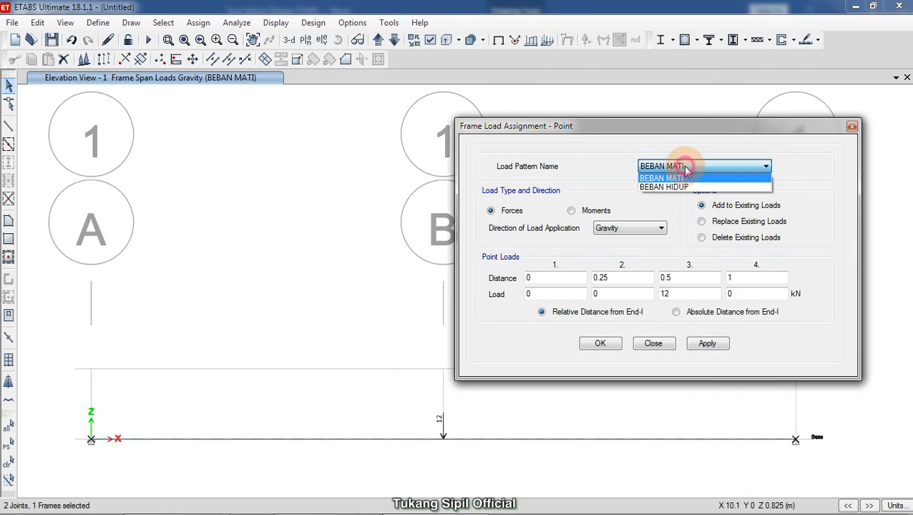
left_click(685, 188)
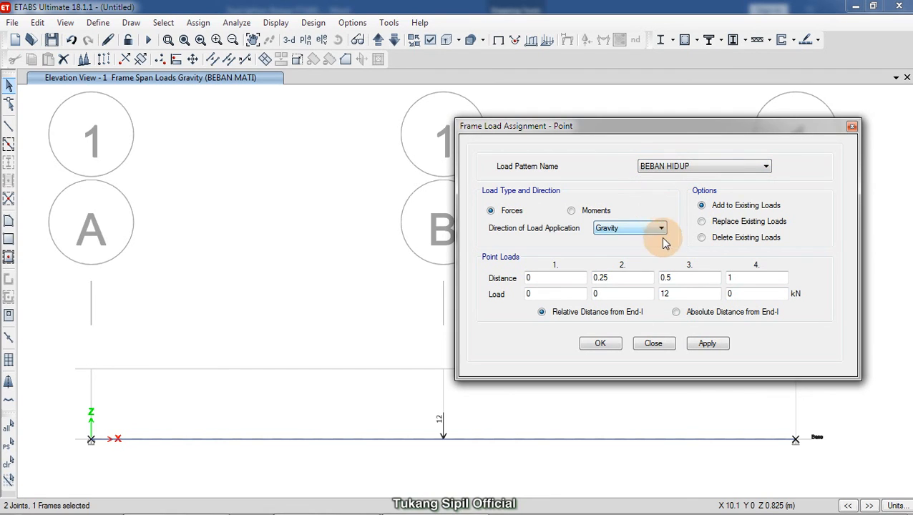
left_click(676, 312)
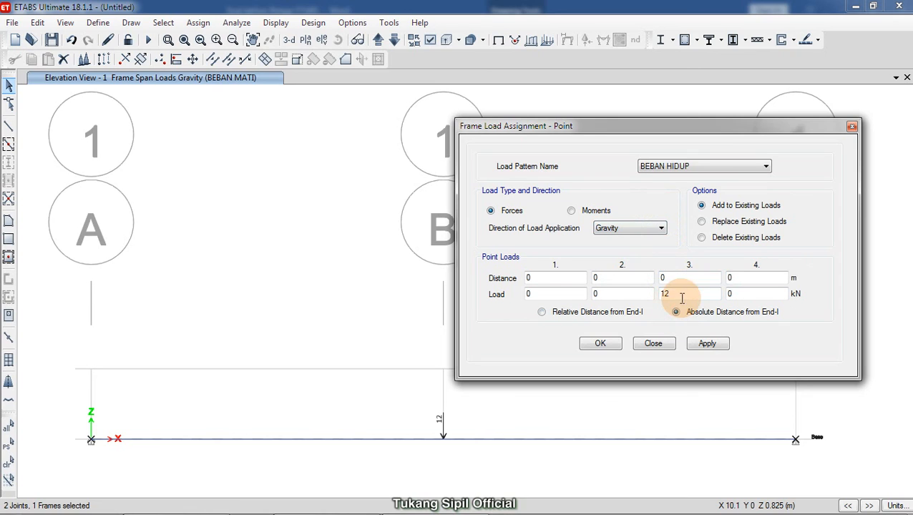
Reset the third point load to 0, set the first to 10 kN at 5 m, and assign it to the beam
left_click_drag(682, 289, 645, 296)
left_click(558, 279)
type("5")
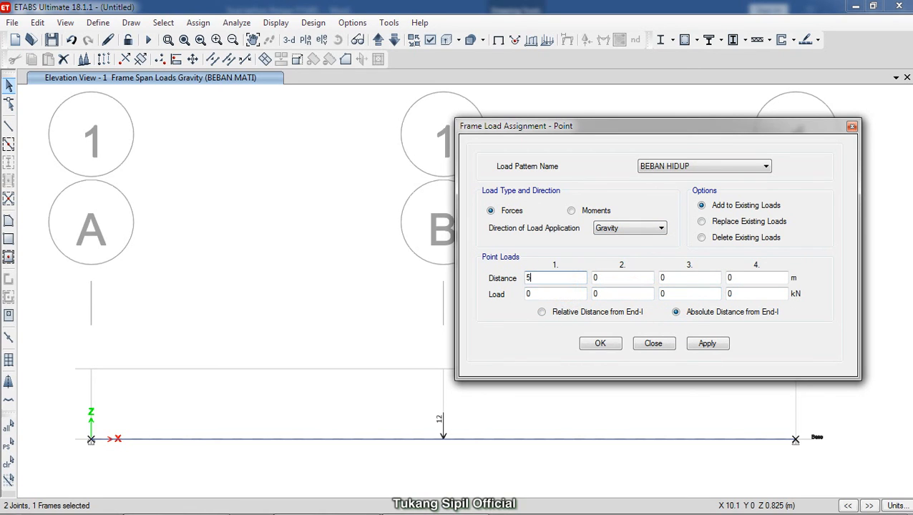
double_click(557, 296)
type("10")
left_click(565, 296)
left_click_drag(622, 130, 434, 127)
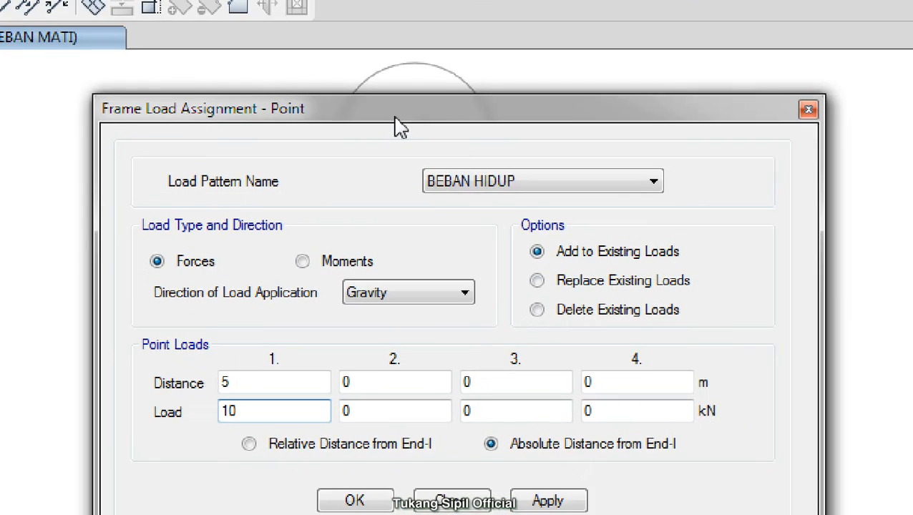
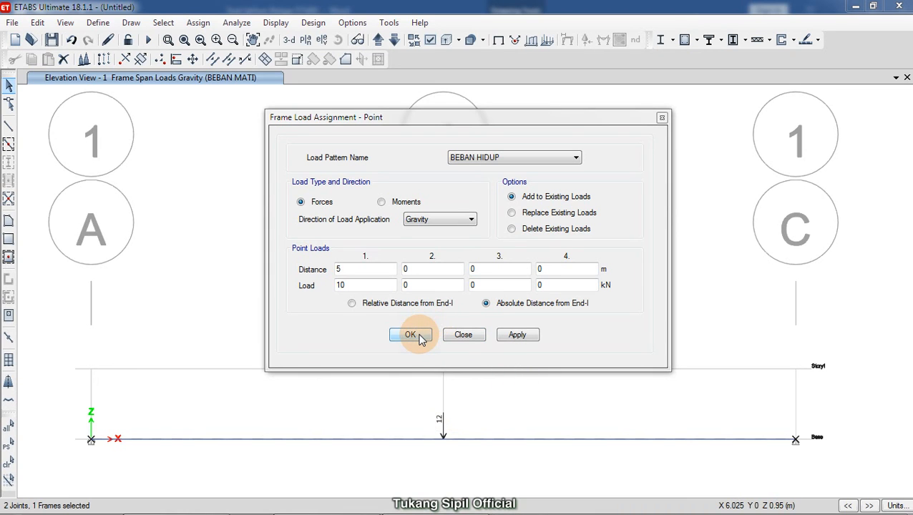
left_click(419, 336)
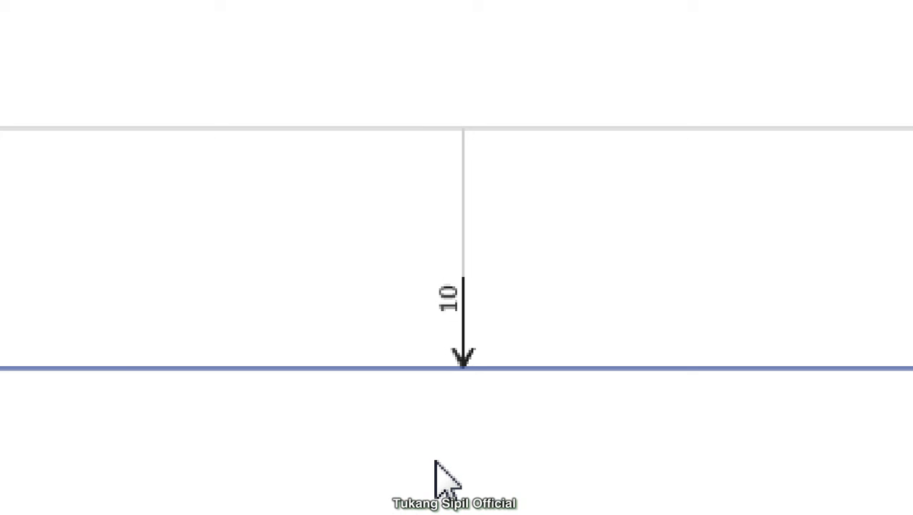
left_click(435, 464)
mouse_move(488, 248)
left_mouse_down()
mouse_move(424, 265)
mouse_move(528, 285)
mouse_move(441, 250)
mouse_move(465, 163)
left_mouse_up()
mouse_move(430, 204)
left_mouse_down()
mouse_move(461, 223)
mouse_move(436, 209)
left_mouse_up()
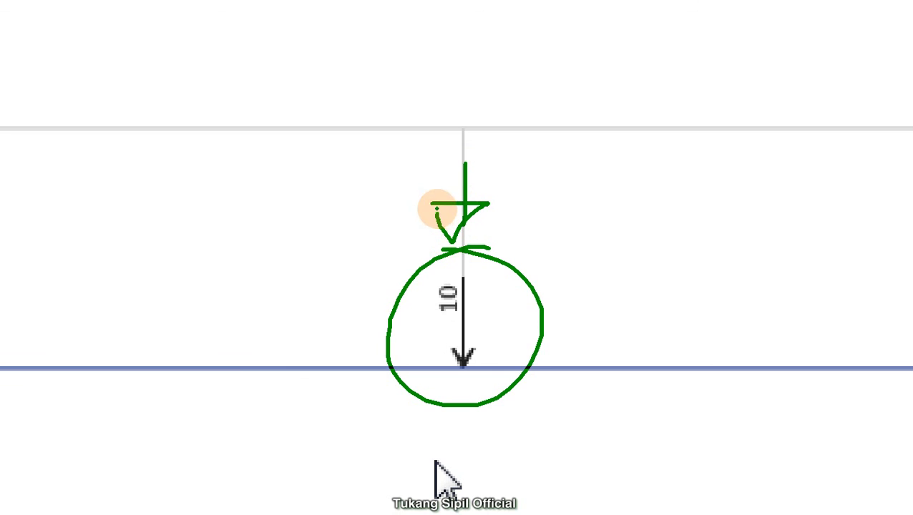
mouse_move(430, 113)
left_mouse_down()
mouse_move(434, 139)
mouse_move(466, 126)
mouse_move(481, 136)
left_mouse_up()
left_click(487, 130)
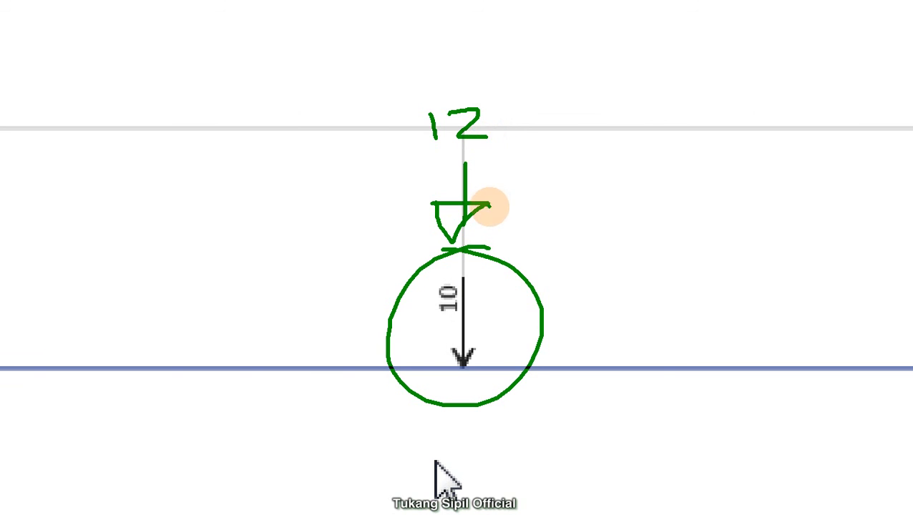
key("Escape")
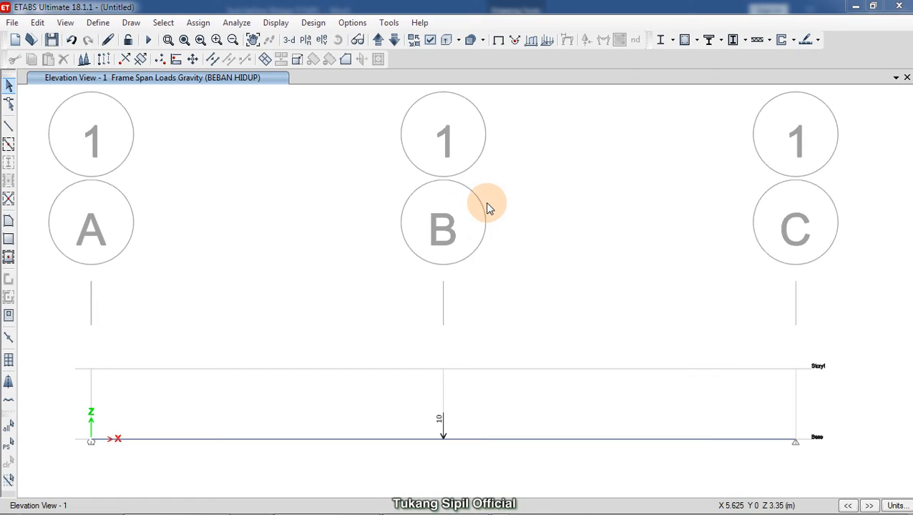
Check the point forces assigned to the beam under each load pattern in its object information, and close it
right_click(473, 442)
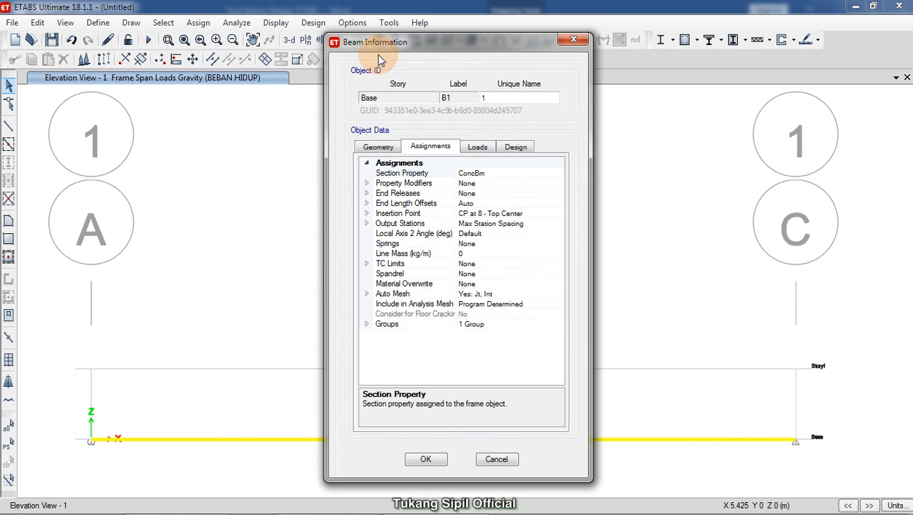
left_click(476, 150)
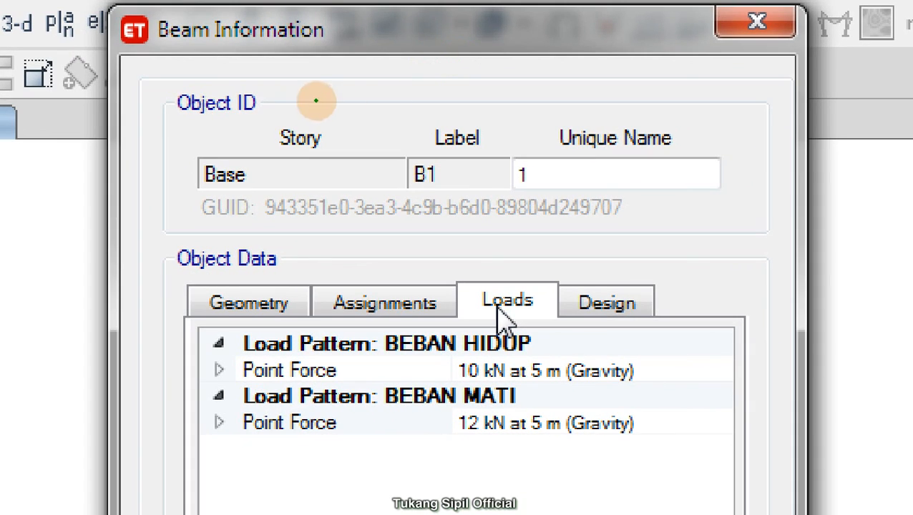
mouse_move(147, 45)
left_mouse_down()
mouse_move(336, 54)
mouse_move(381, 30)
mouse_move(139, 39)
mouse_move(222, 74)
left_mouse_up()
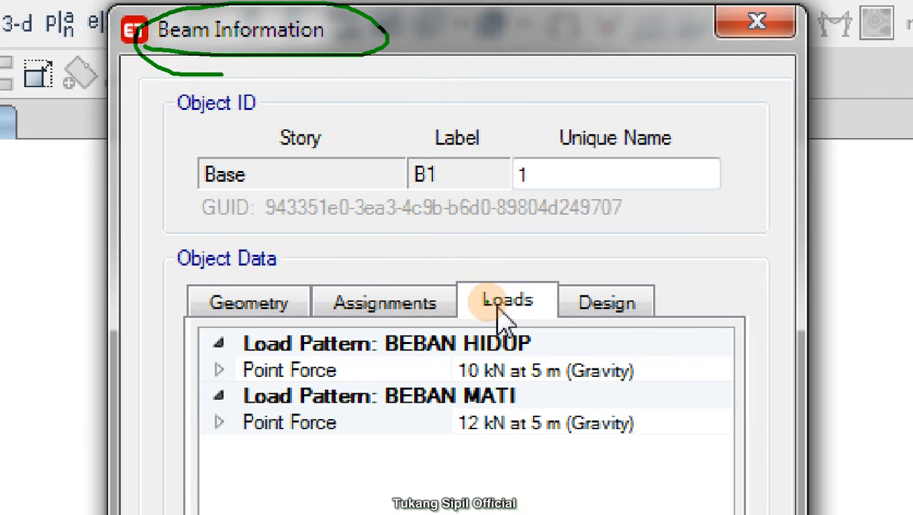
mouse_move(526, 274)
left_mouse_down()
mouse_move(504, 315)
mouse_move(499, 297)
left_mouse_up()
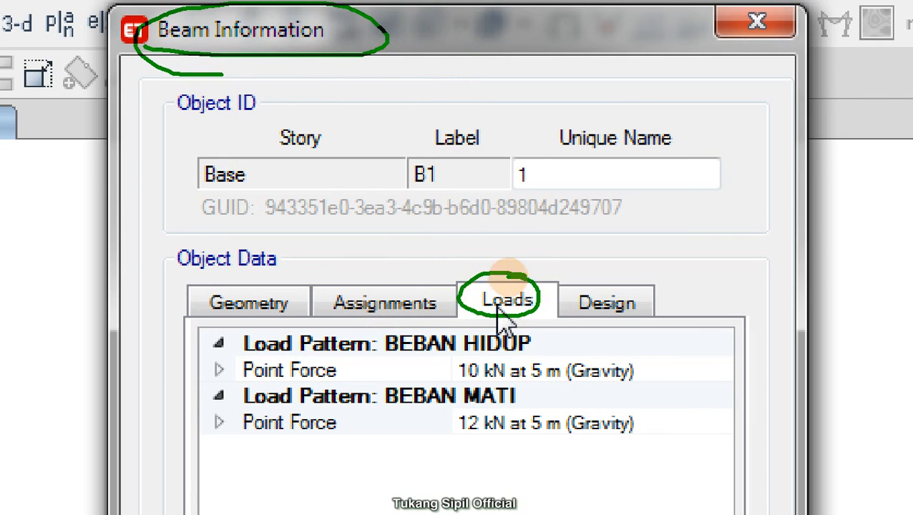
left_click_drag(243, 353, 422, 349)
left_click_drag(436, 385, 535, 384)
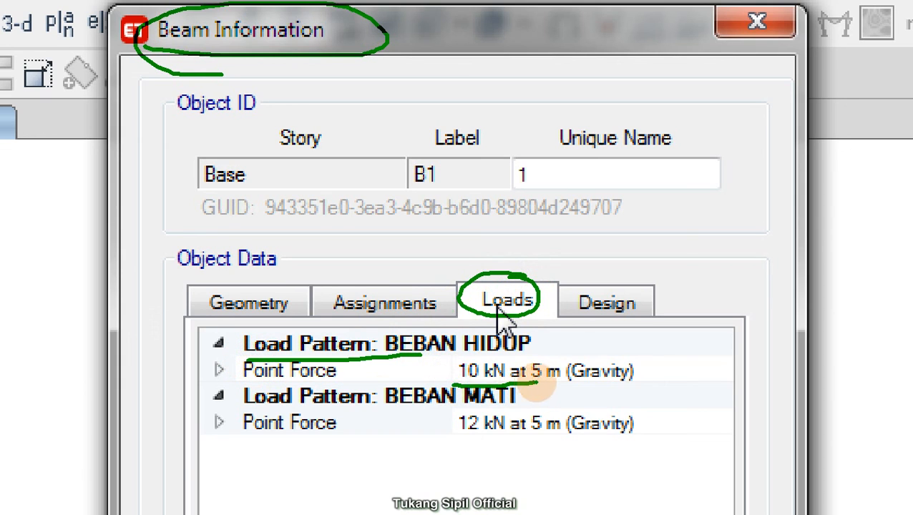
mouse_move(458, 385)
left_mouse_down()
mouse_move(462, 357)
mouse_move(575, 352)
mouse_move(540, 380)
left_mouse_up()
left_click(348, 414)
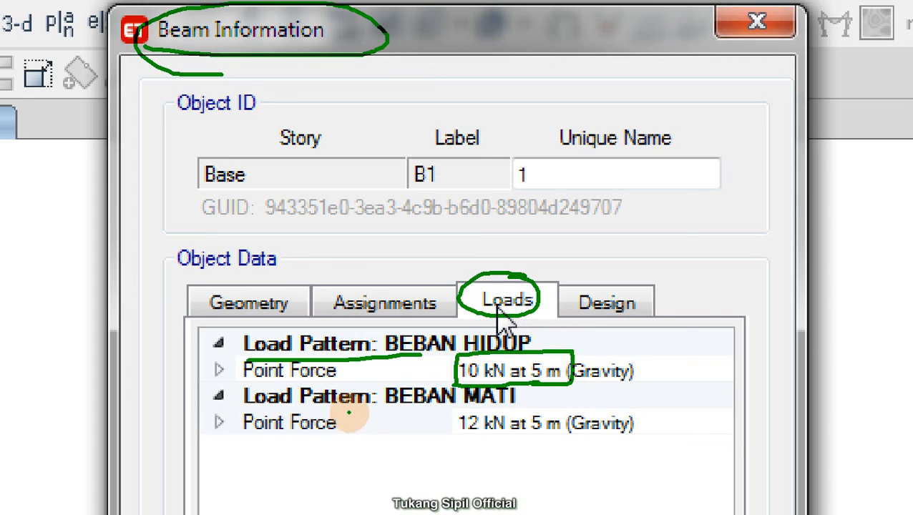
mouse_move(445, 409)
left_mouse_down()
mouse_move(456, 445)
mouse_move(566, 442)
mouse_move(445, 413)
left_mouse_up()
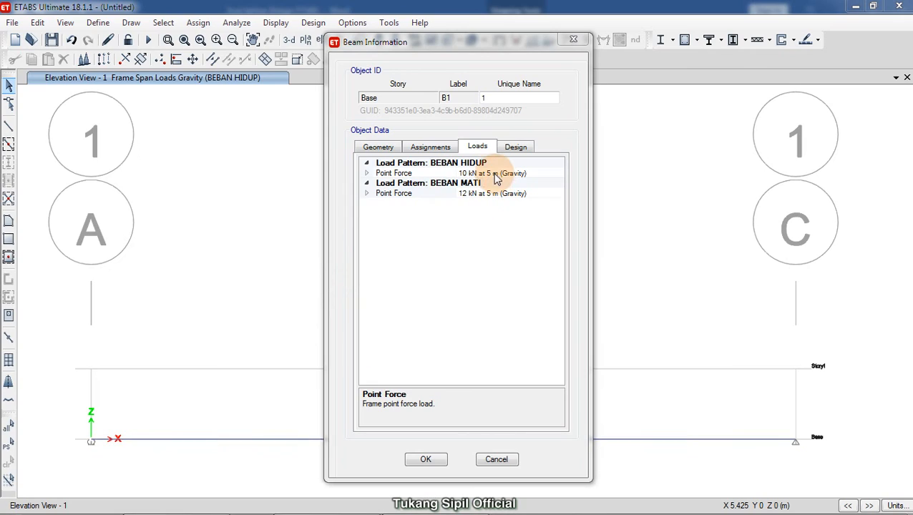
left_click(426, 459)
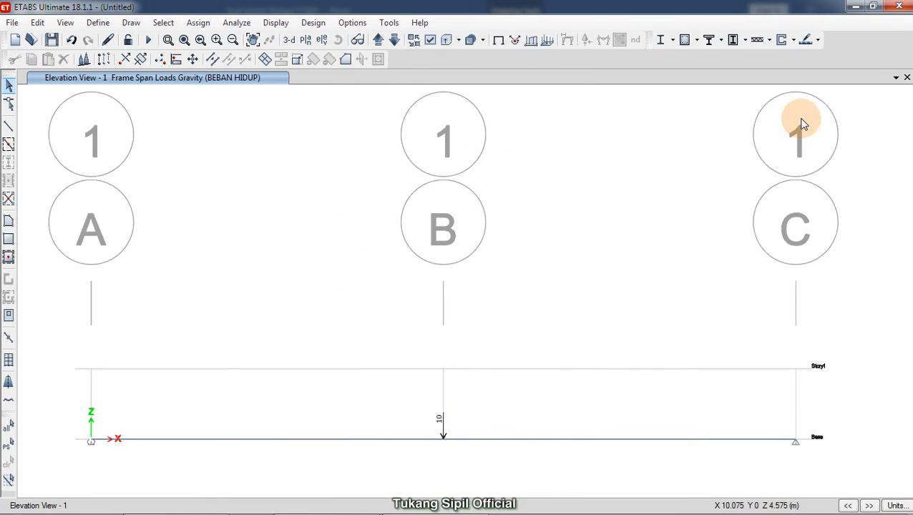
left_click(895, 79)
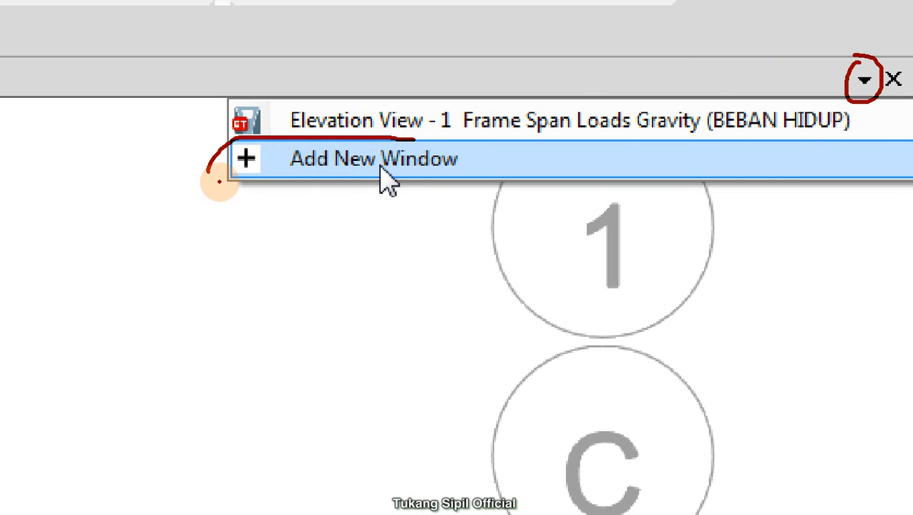
left_click_drag(475, 152, 370, 140)
key("Escape")
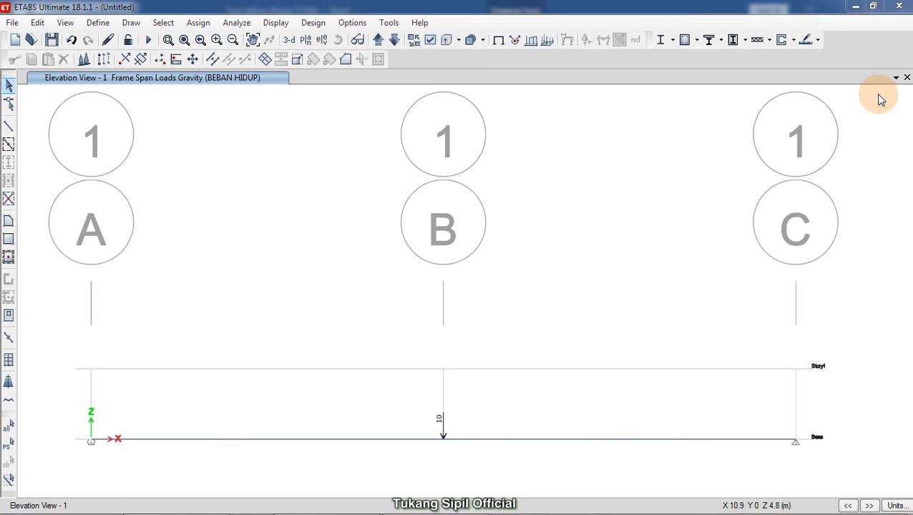
Add a second view window beside the current one and set it to elevation 1
left_click(896, 79)
left_click(685, 113)
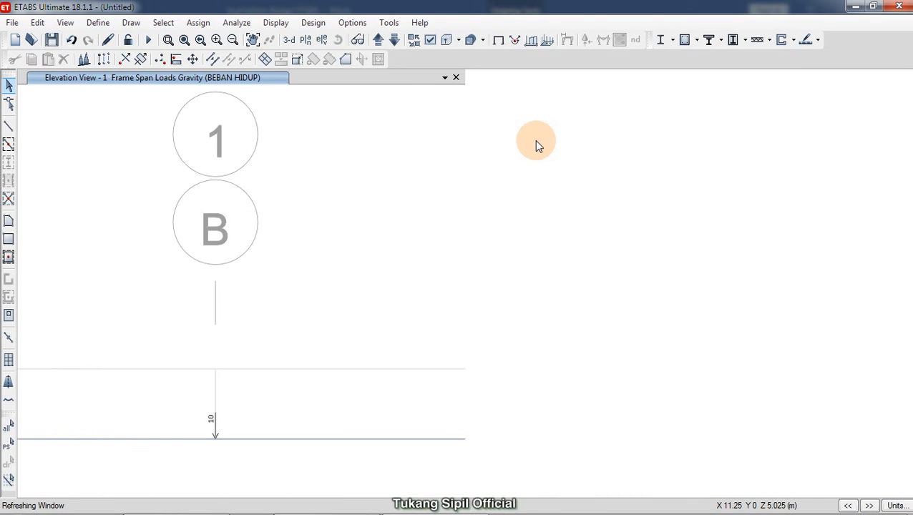
left_click(570, 158)
left_click(323, 40)
left_click(339, 203)
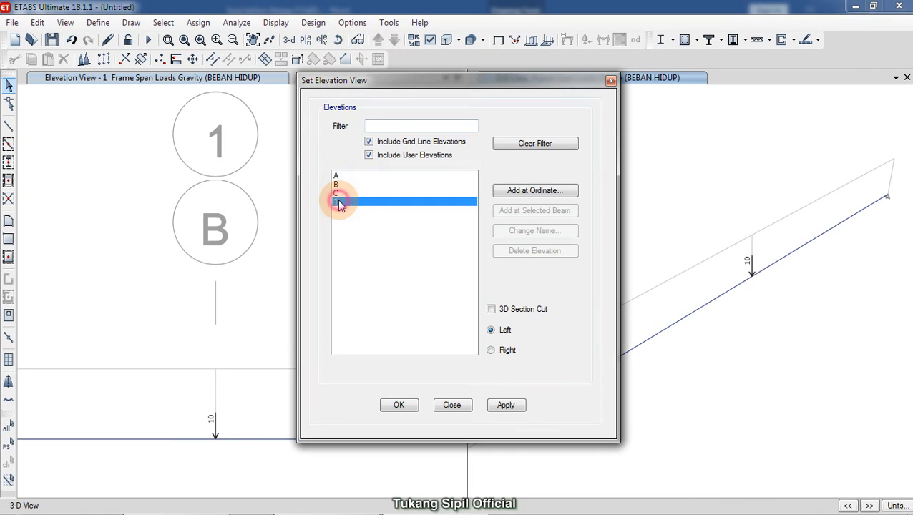
left_click(398, 406)
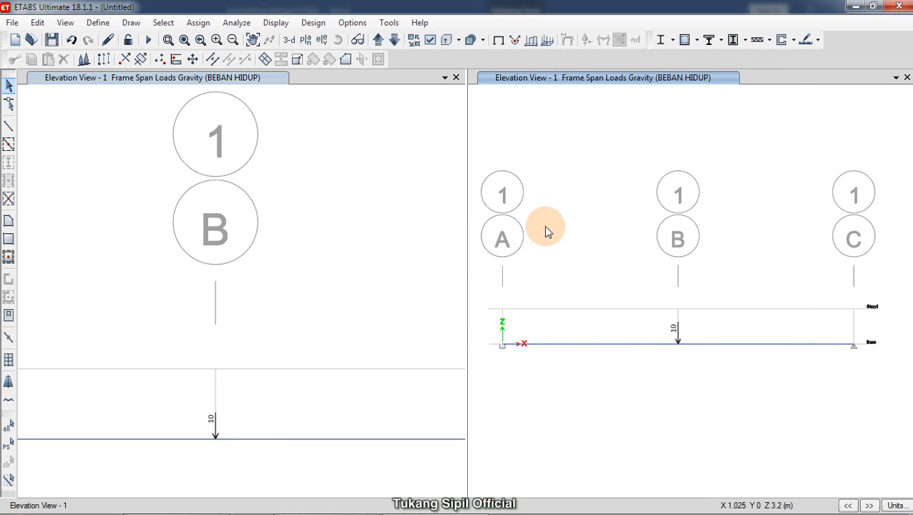
Fit the whole beam from grid A to grid C within the original elevation window
left_click(365, 213)
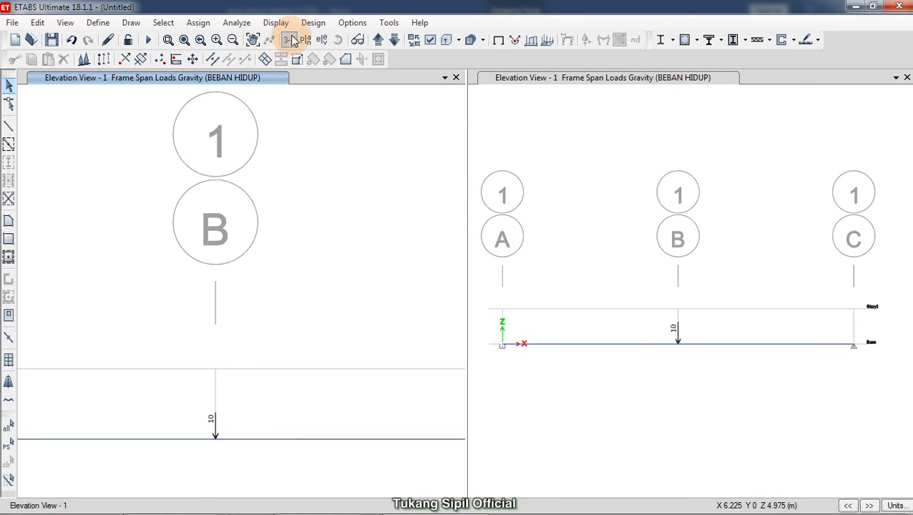
left_click(323, 43)
key("Escape")
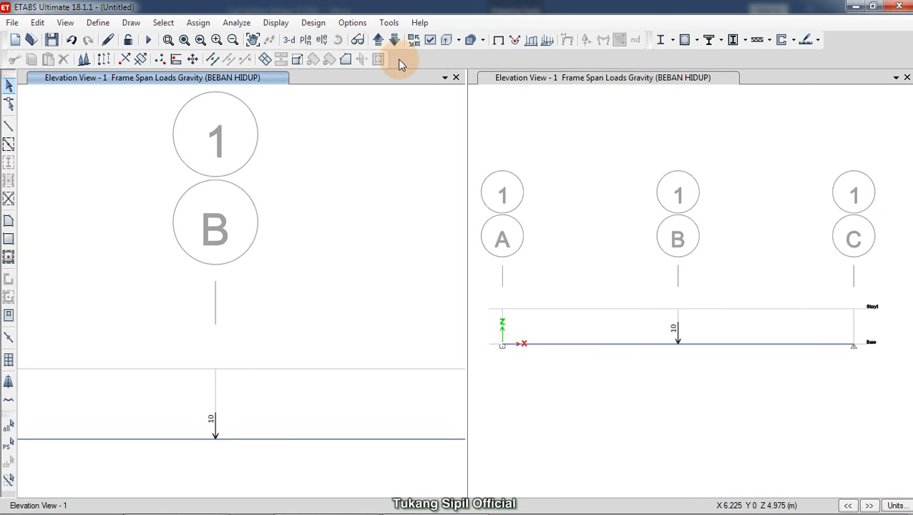
scroll(320, 183, "down", 3)
middle_click_drag(312, 199, 291, 233)
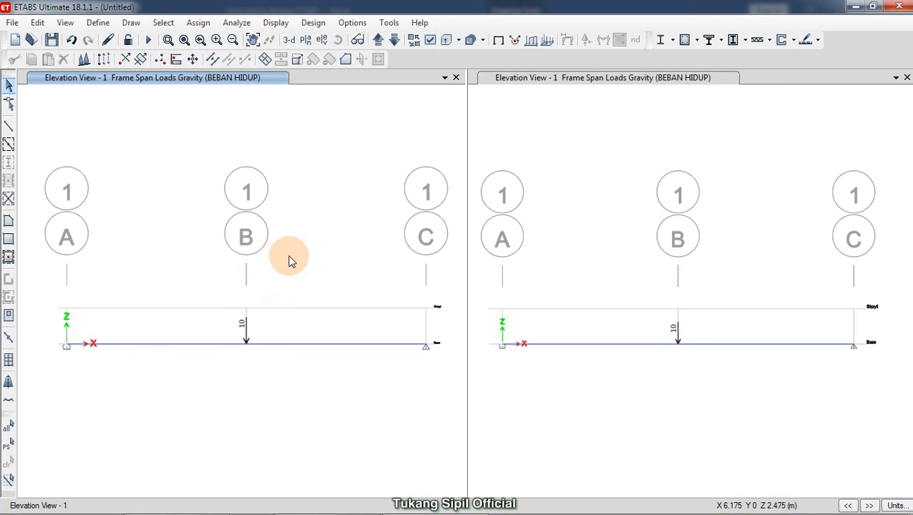
scroll(289, 257, "up", 8)
scroll(289, 258, "down", 10)
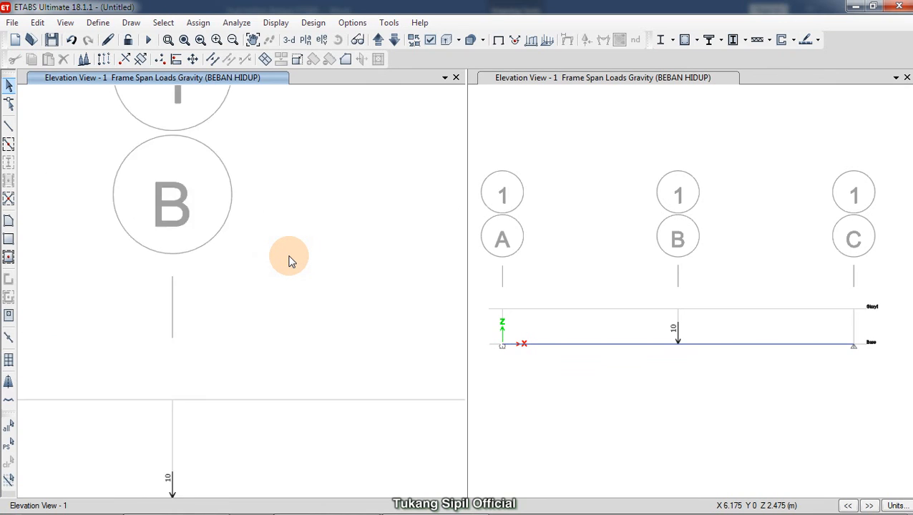
scroll(289, 257, "up", 4)
scroll(289, 260, "down", 5)
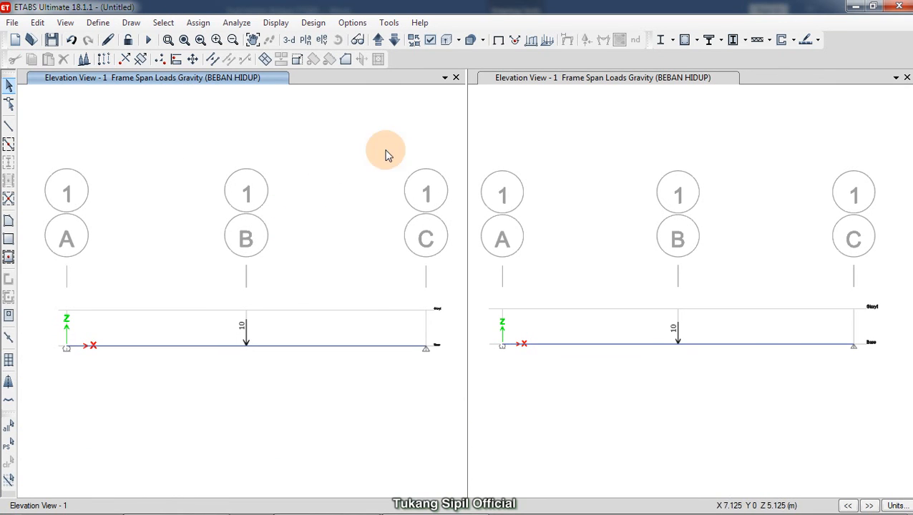
Make the newly added elevation window the active view
left_click(569, 116)
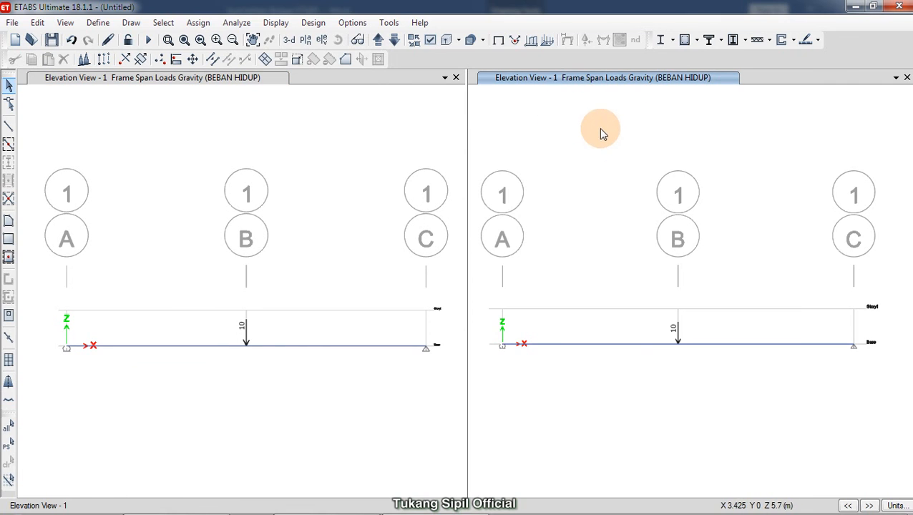
left_click(275, 23)
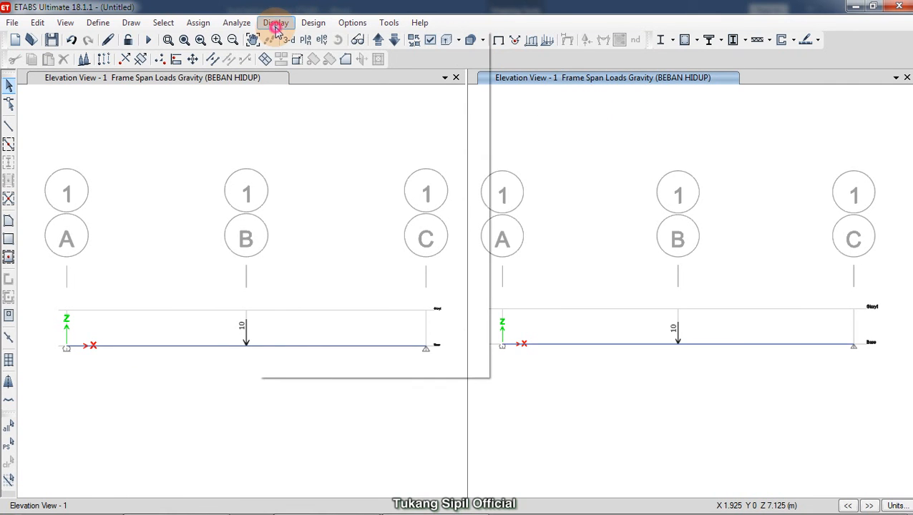
left_click(439, 79)
left_click(579, 146)
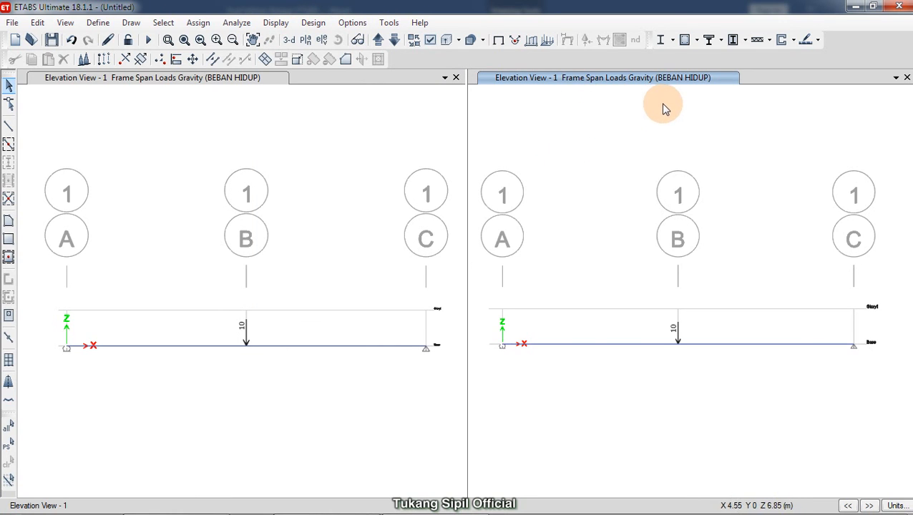
left_click(642, 132)
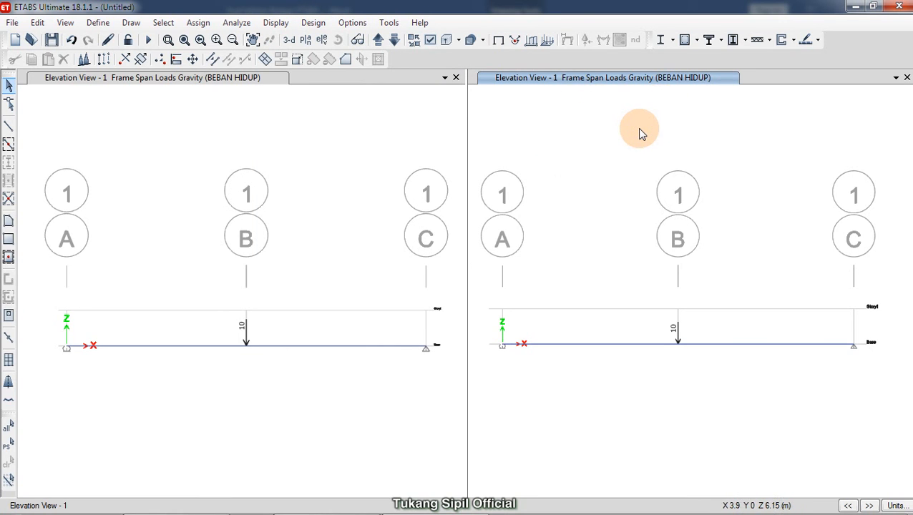
left_click_drag(572, 126, 572, 165)
mouse_move(598, 132)
left_mouse_down()
mouse_move(611, 169)
mouse_move(646, 172)
left_mouse_up()
left_click_drag(640, 126, 655, 172)
mouse_move(664, 116)
left_mouse_down()
mouse_move(709, 138)
mouse_move(725, 172)
left_mouse_up()
left_click_drag(744, 134, 749, 177)
mouse_move(762, 149)
left_mouse_down()
mouse_move(749, 149)
mouse_move(774, 173)
mouse_move(798, 153)
mouse_move(813, 175)
left_mouse_up()
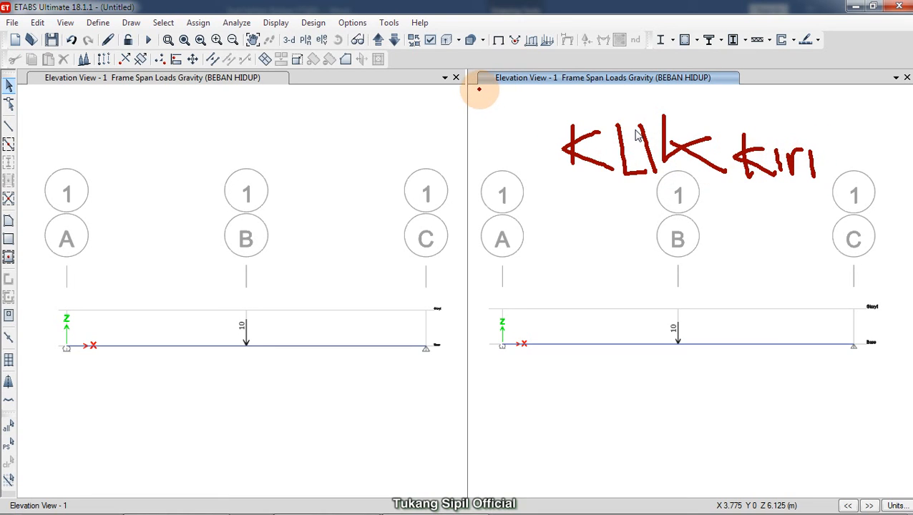
mouse_move(478, 88)
left_mouse_down()
mouse_move(794, 89)
mouse_move(672, 61)
mouse_move(486, 63)
mouse_move(474, 91)
left_mouse_up()
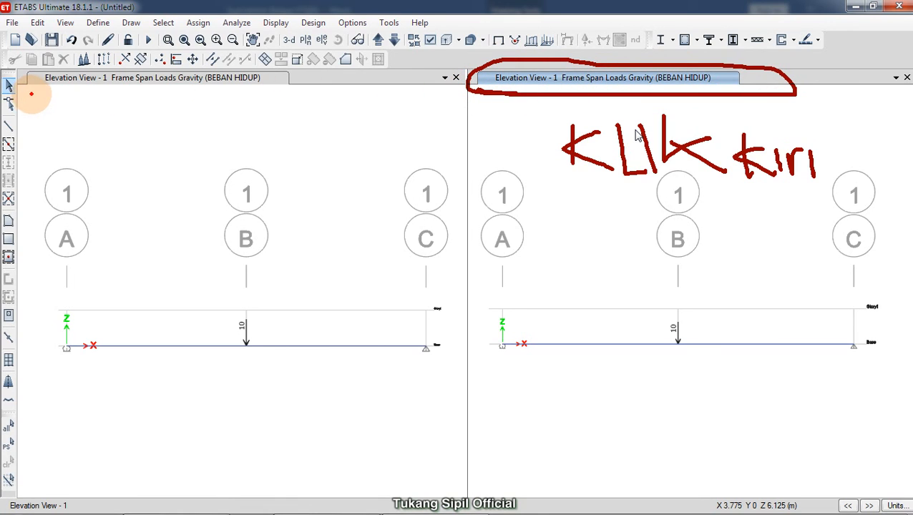
left_click_drag(27, 90, 315, 101)
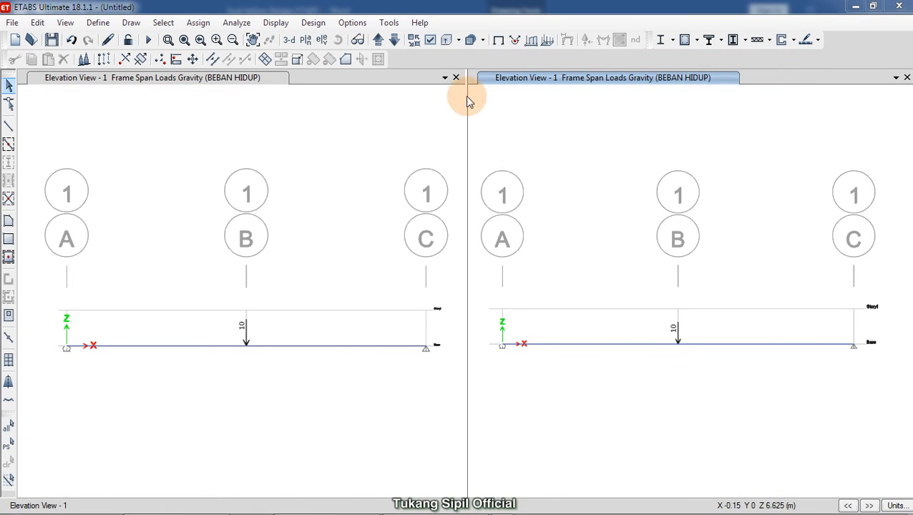
left_click(277, 24)
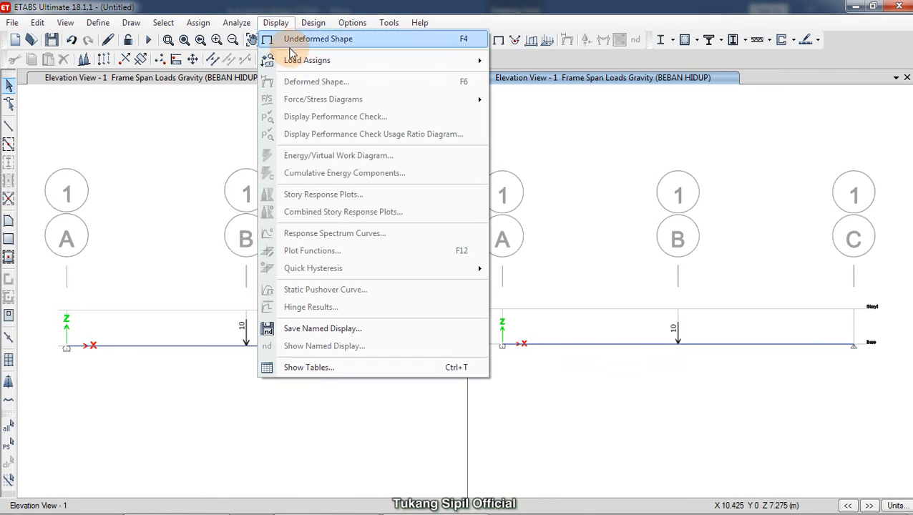
mouse_move(292, 60)
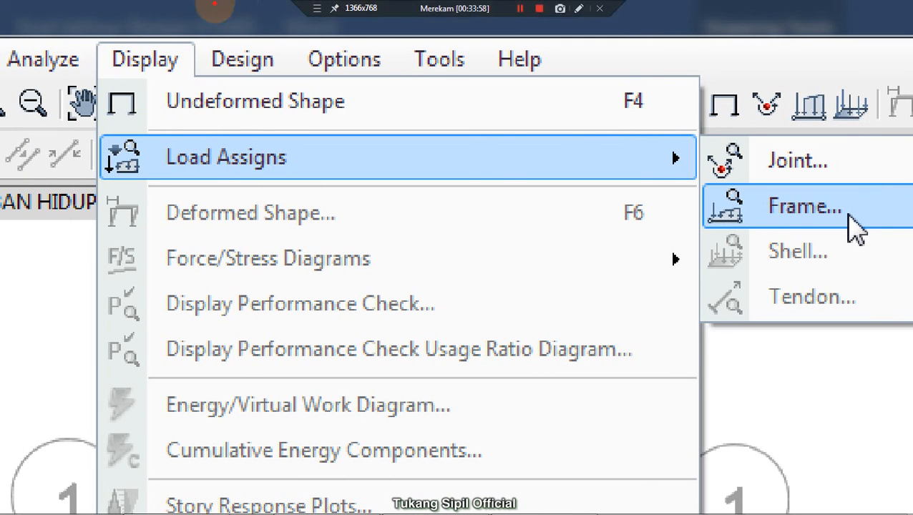
left_click_drag(102, 73, 175, 79)
left_click_drag(147, 180, 345, 180)
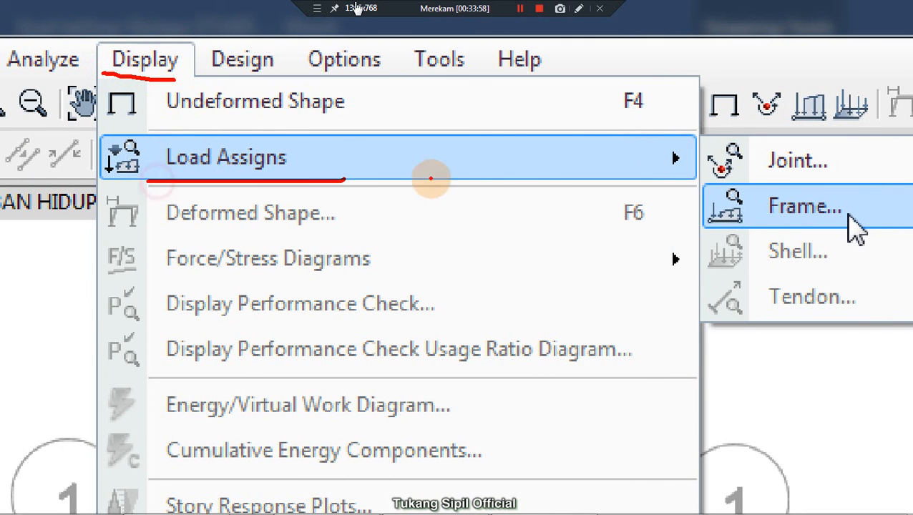
left_click_drag(703, 232, 866, 232)
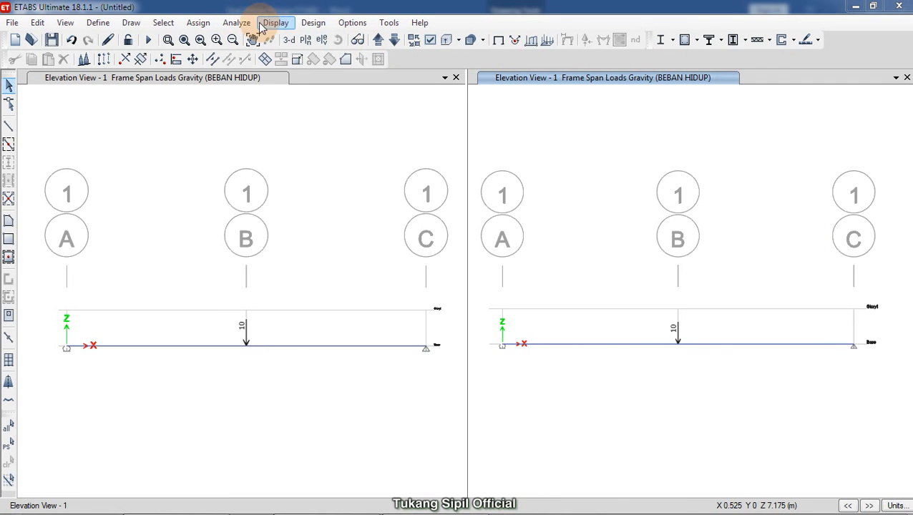
Display the BEBAN MATI frame span forces with loading values in the active elevation window, and close the load display settings
left_click(278, 23)
mouse_move(279, 60)
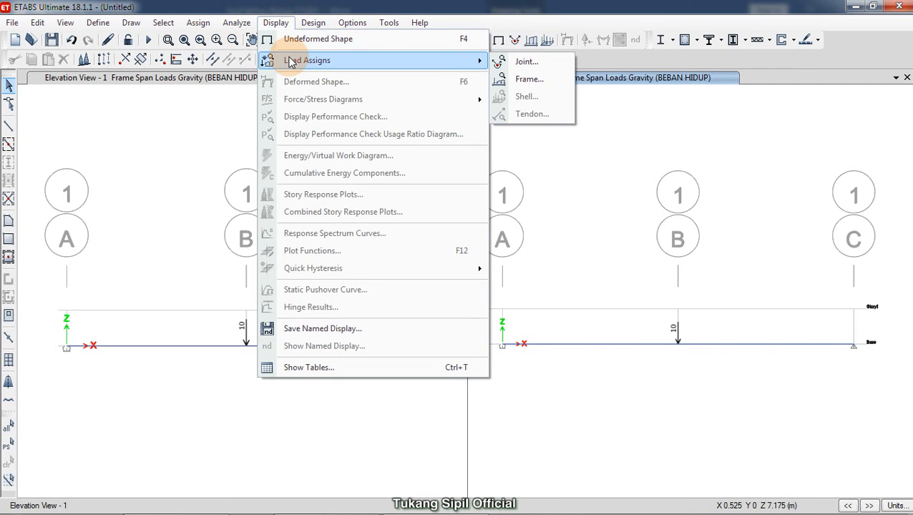
left_click(544, 86)
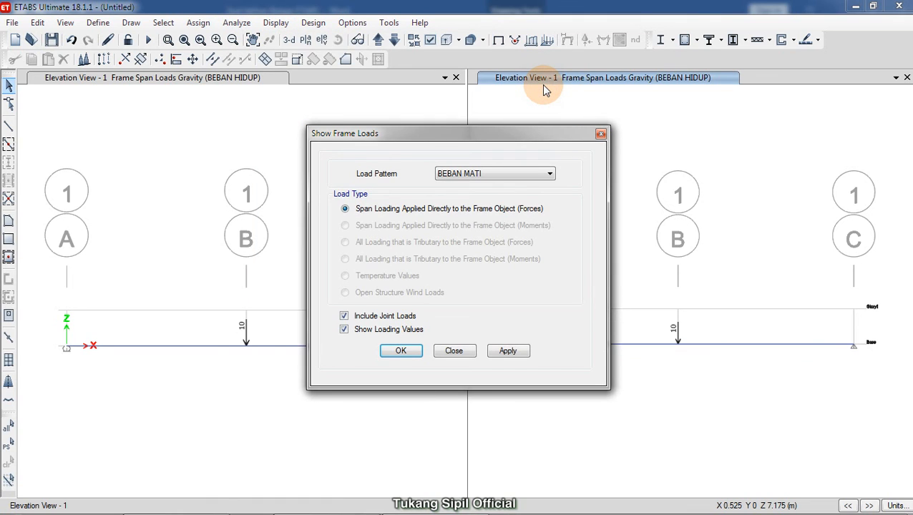
left_click(497, 176)
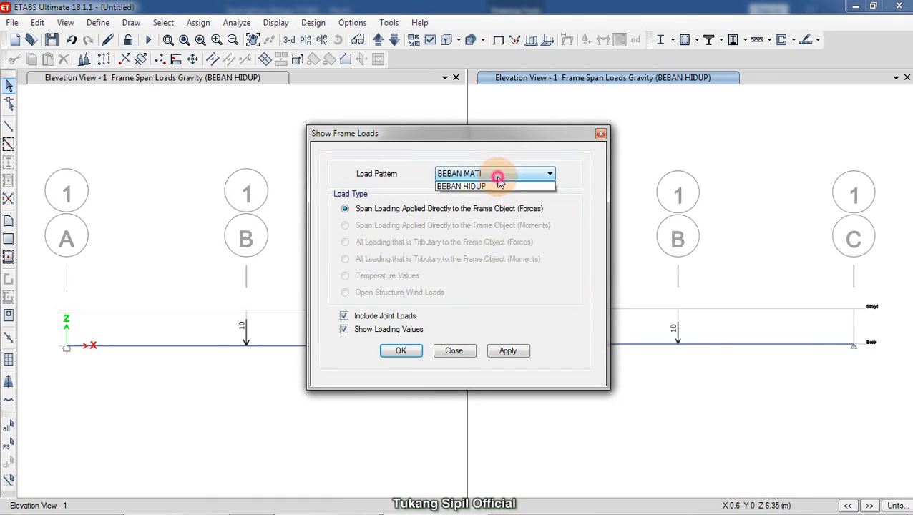
left_click(489, 184)
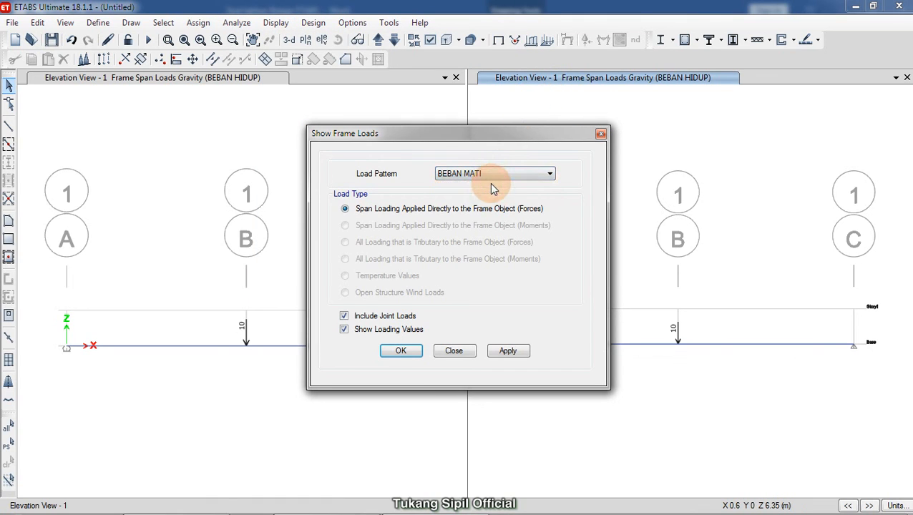
left_click(508, 352)
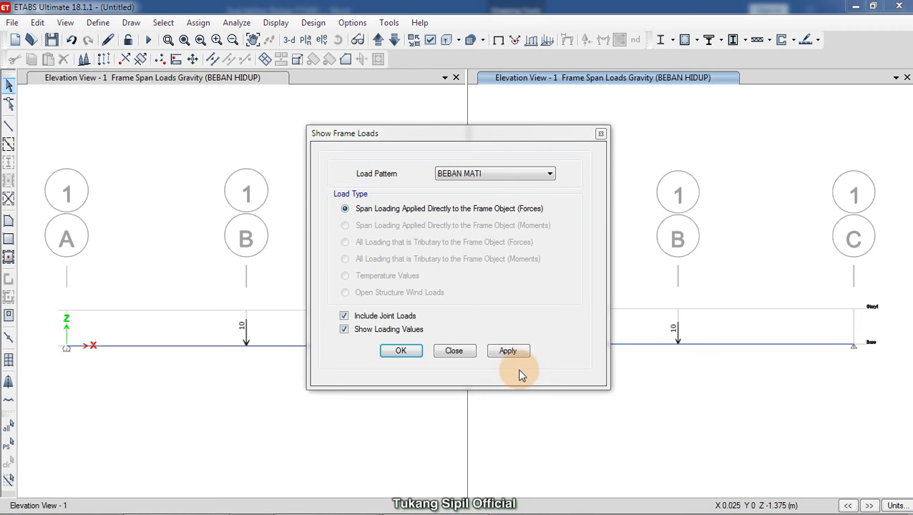
left_click(508, 351)
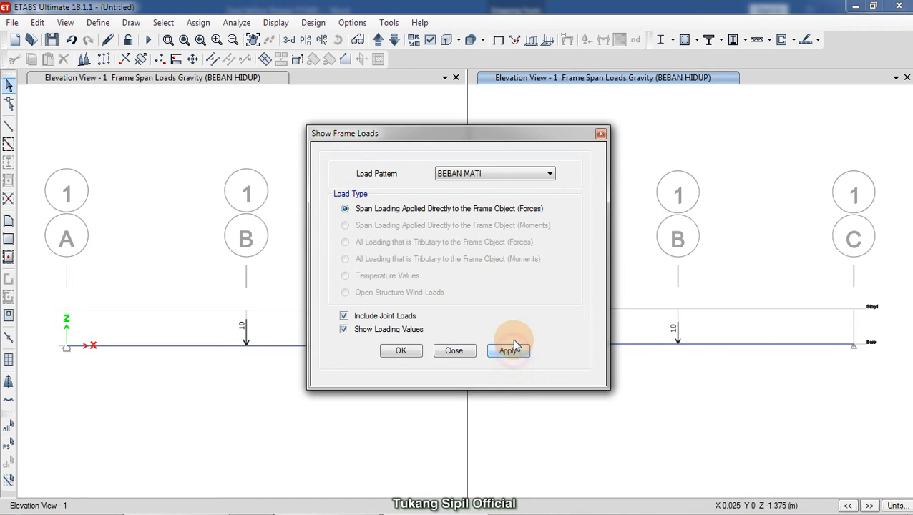
left_click(681, 167)
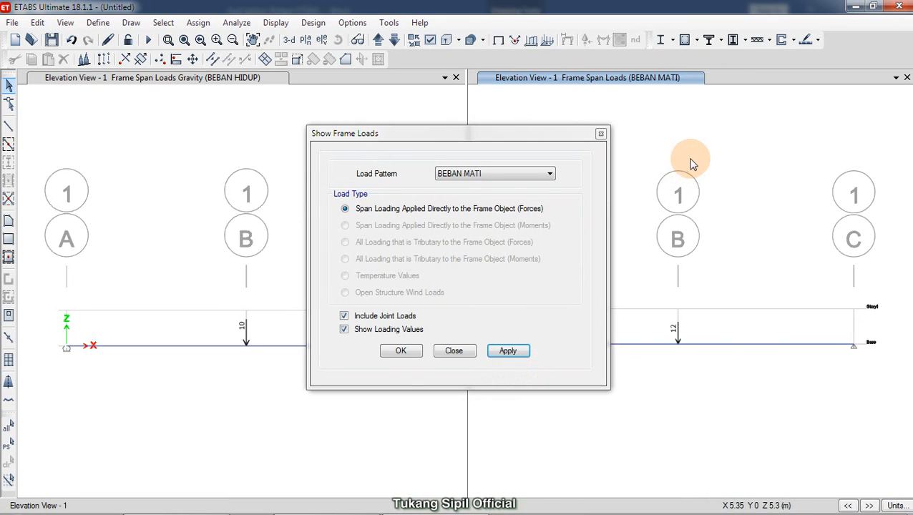
left_click(601, 136)
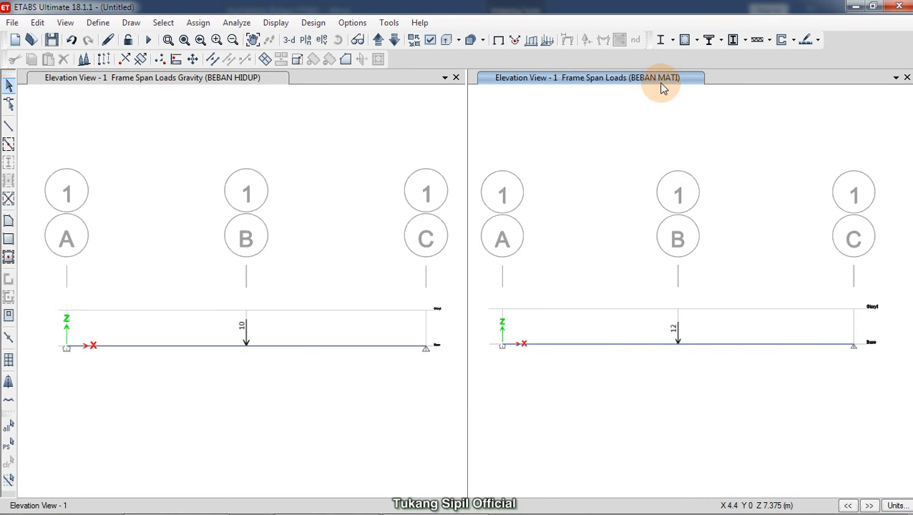
key("ctrl+2")
left_click_drag(569, 93, 690, 90)
left_click_drag(200, 93, 295, 97)
mouse_move(666, 304)
left_mouse_down()
mouse_move(696, 320)
mouse_move(676, 303)
left_mouse_up()
left_click_drag(243, 301, 238, 286)
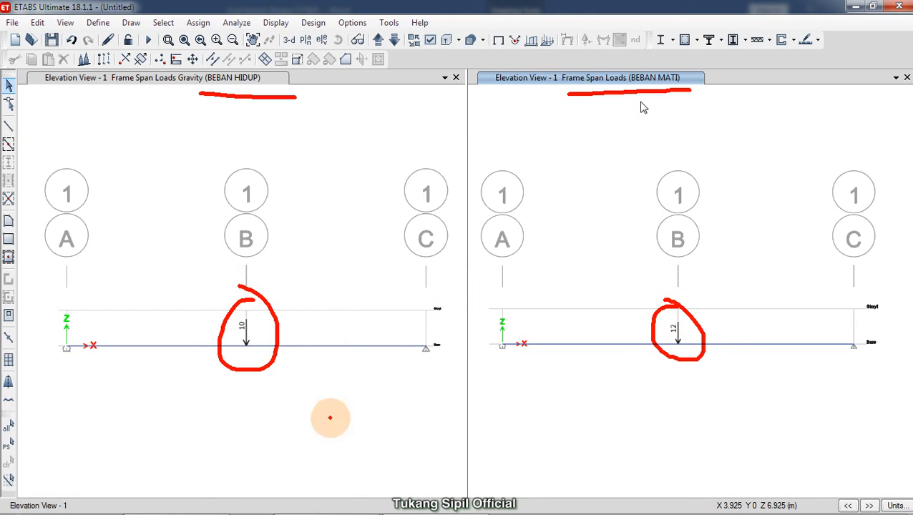
key("Escape")
Switch to the XMind mind map, mark the topic "5. Input Beban" as completed, and return to ETABS
mouse_move(306, 513)
left_click(192, 500)
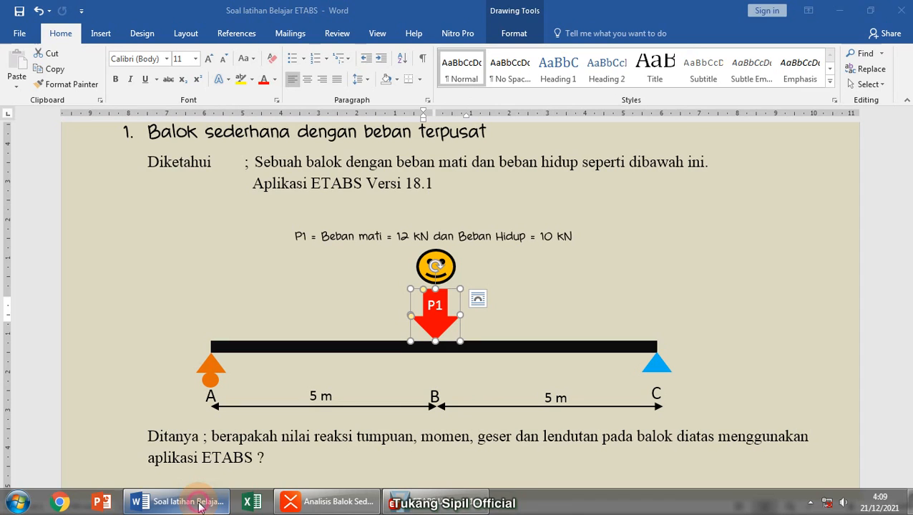
left_click(529, 297)
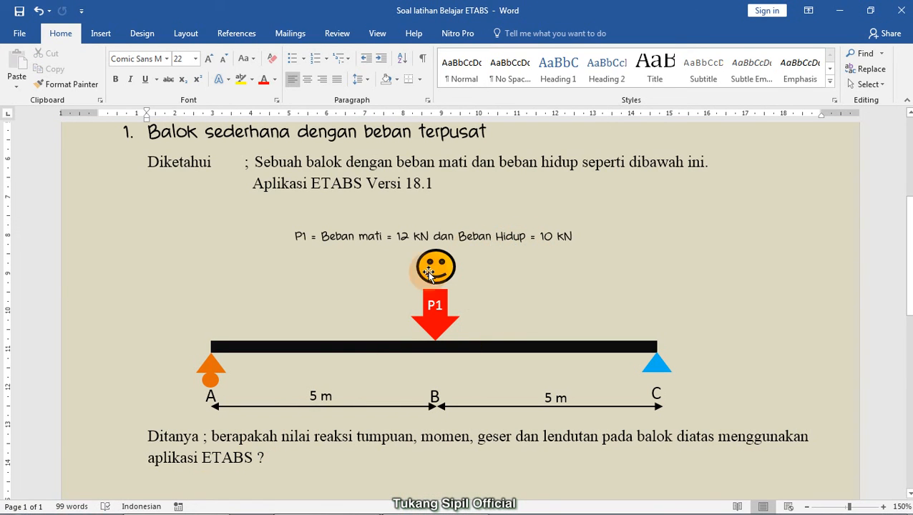
mouse_move(301, 512)
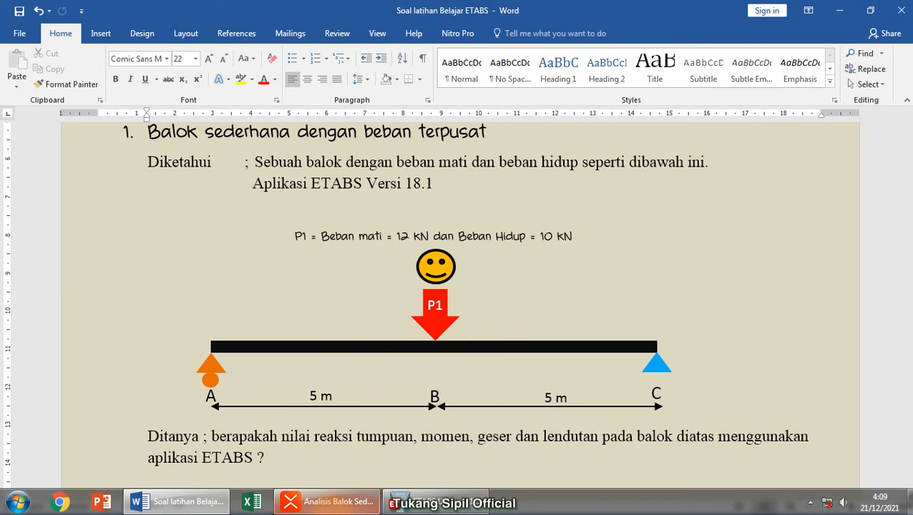
left_click(333, 510)
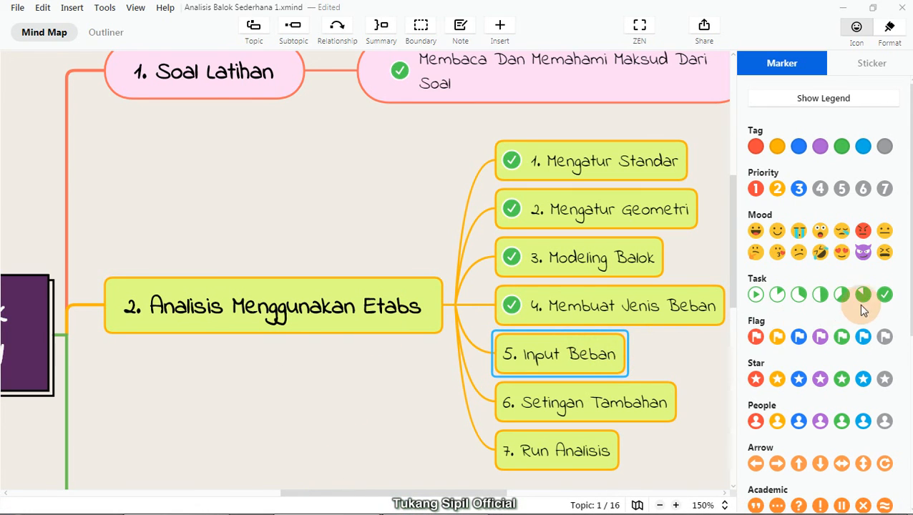
left_click(884, 296)
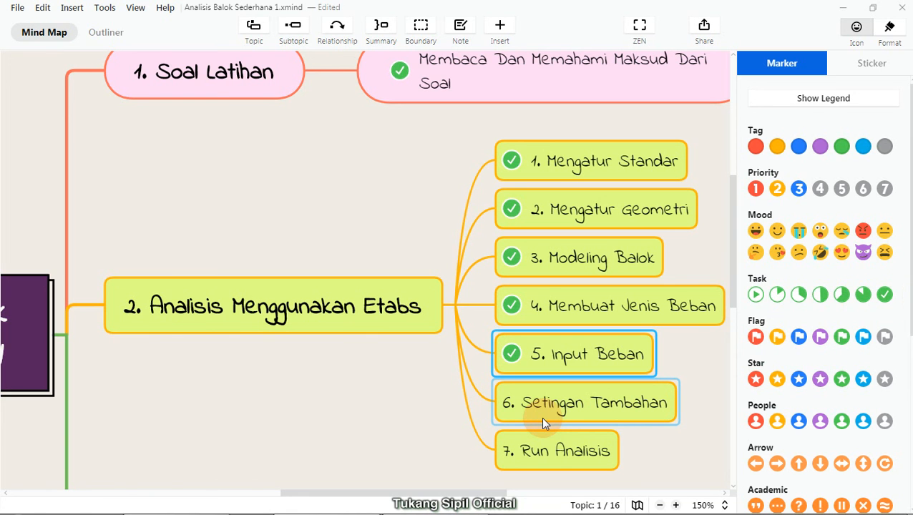
left_click(842, 8)
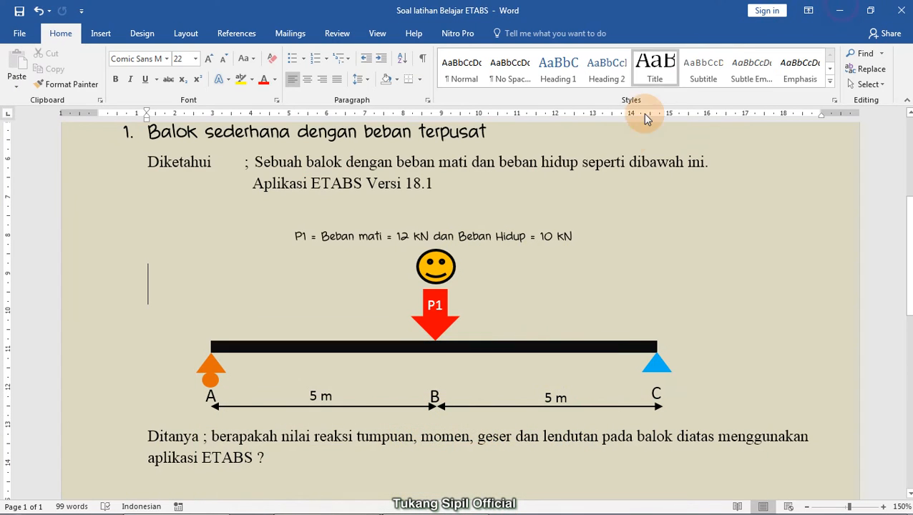
left_click(839, 10)
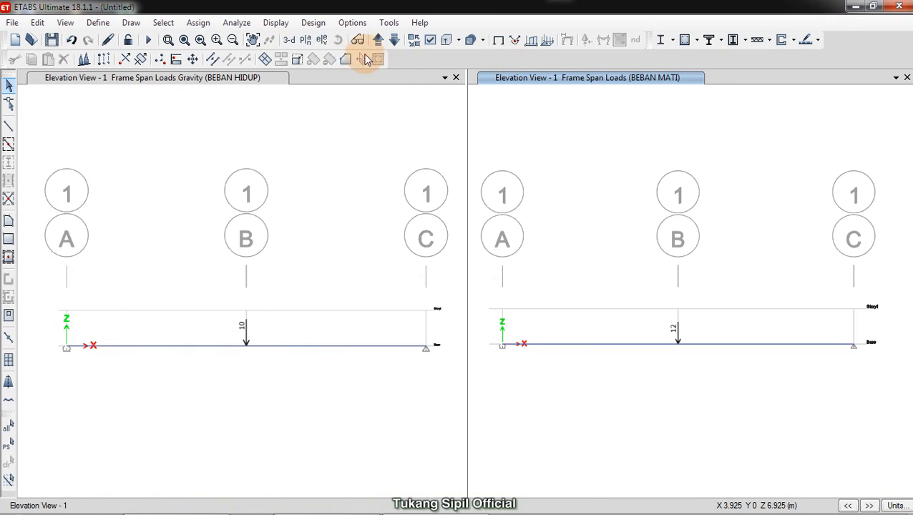
Run a model check with all joint, frame, shell and other checks plus both fix options enabled, and close the resulting report
left_click(307, 133)
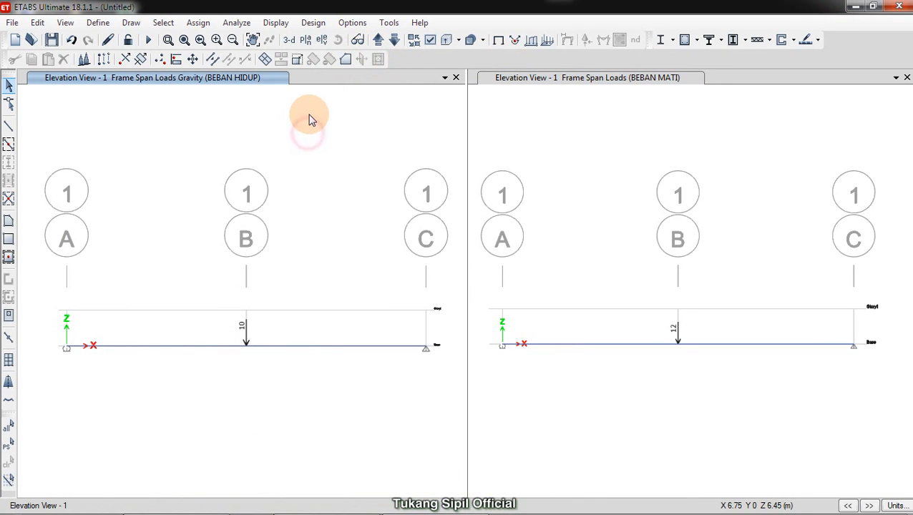
left_click(237, 24)
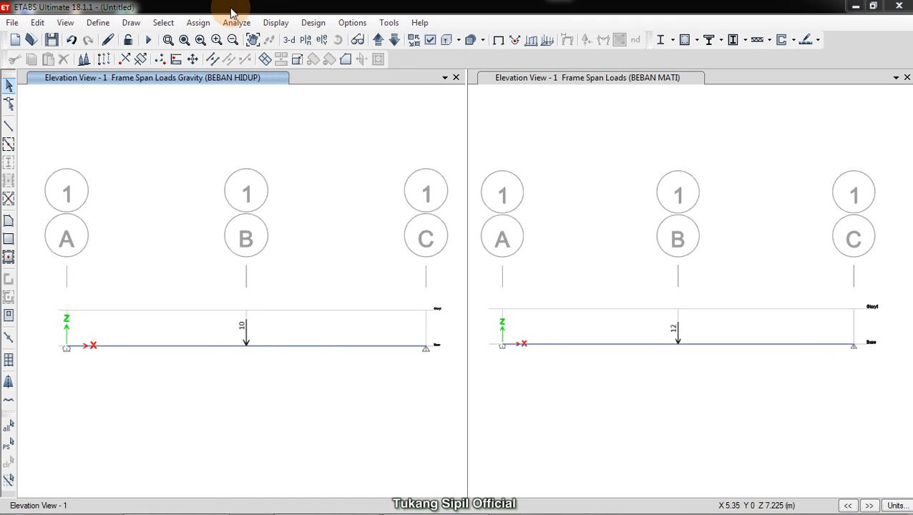
left_click(231, 45)
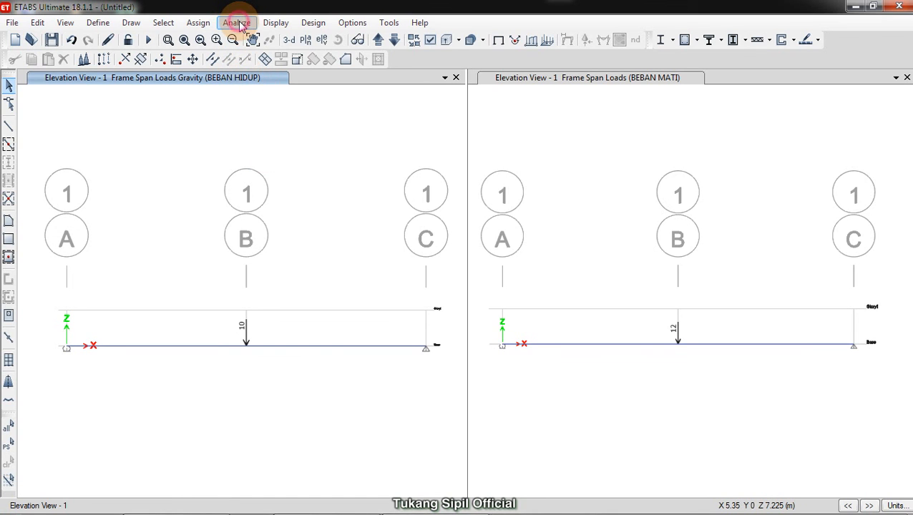
left_click(268, 40)
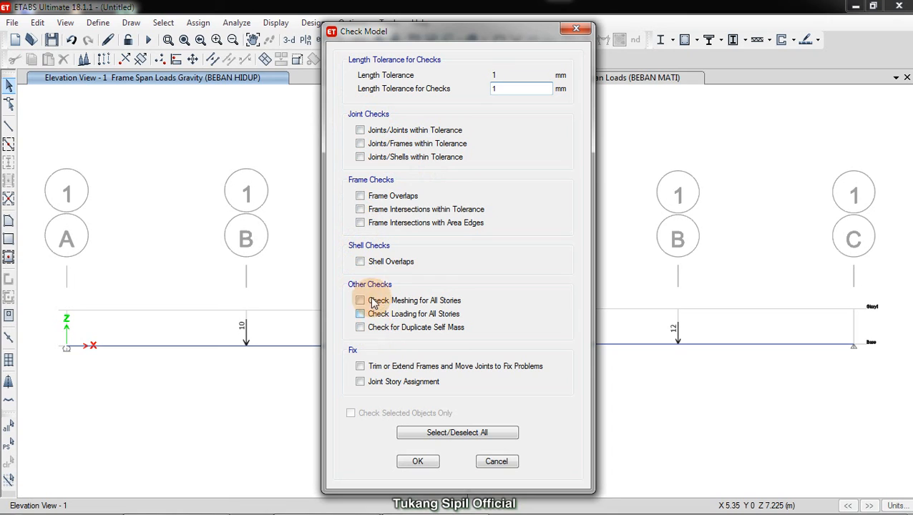
left_click(442, 433)
left_click(360, 381)
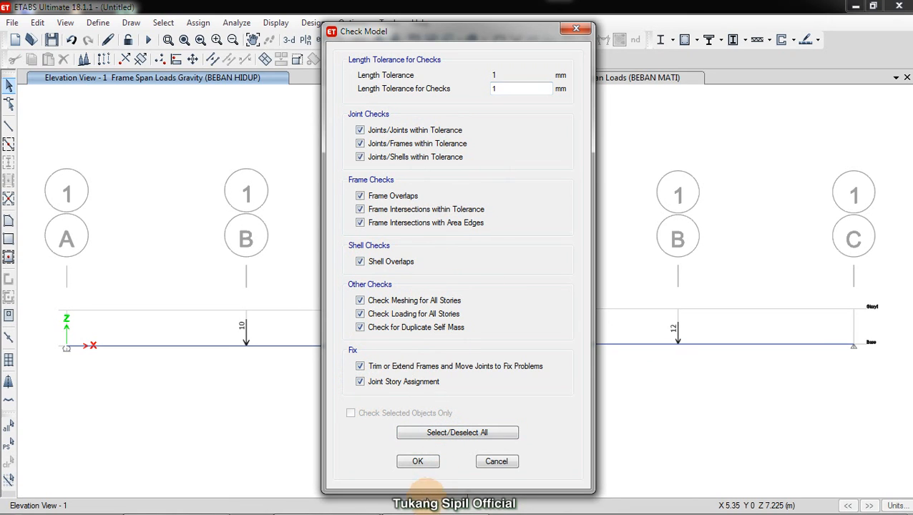
left_click(417, 462)
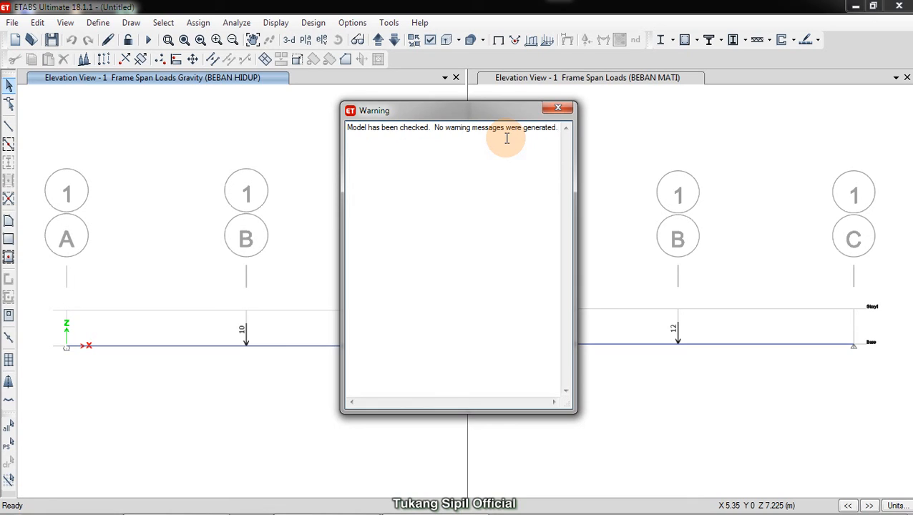
left_click_drag(433, 127, 469, 127)
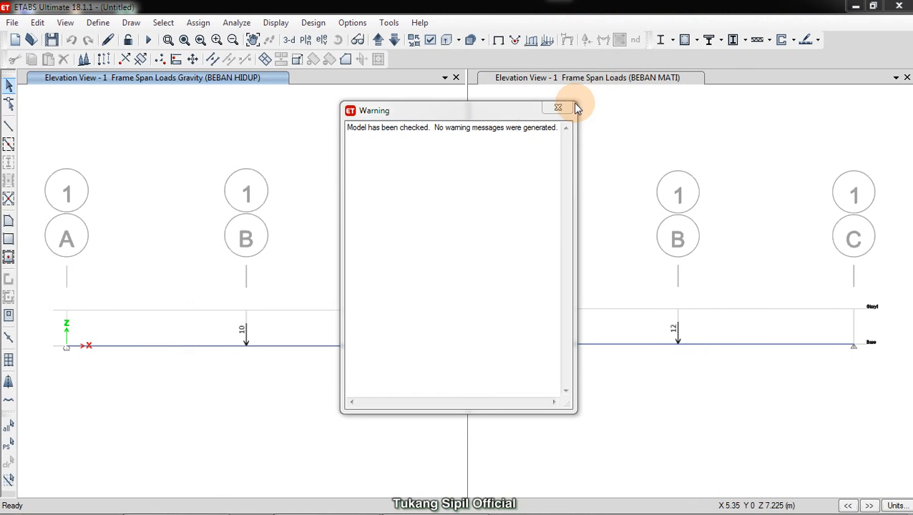
left_click(643, 72)
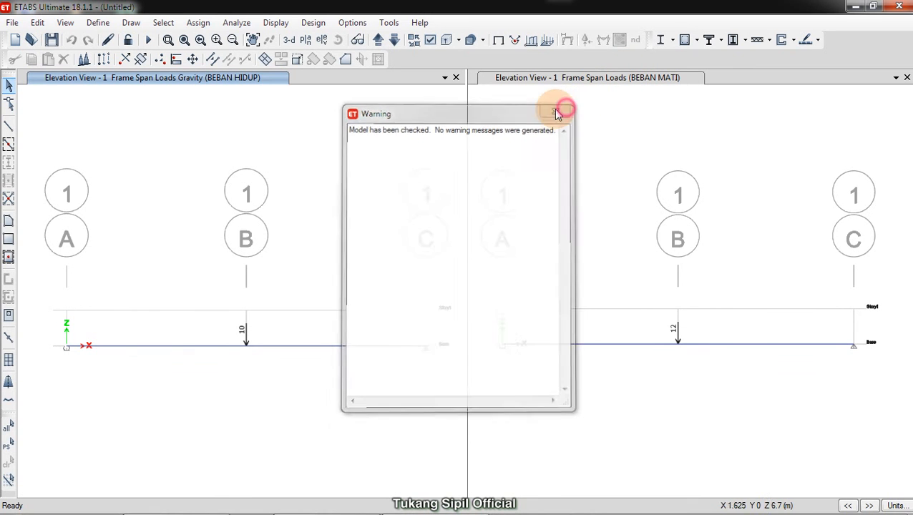
Set the building's active degrees of freedom to XZ Plane
left_click(237, 23)
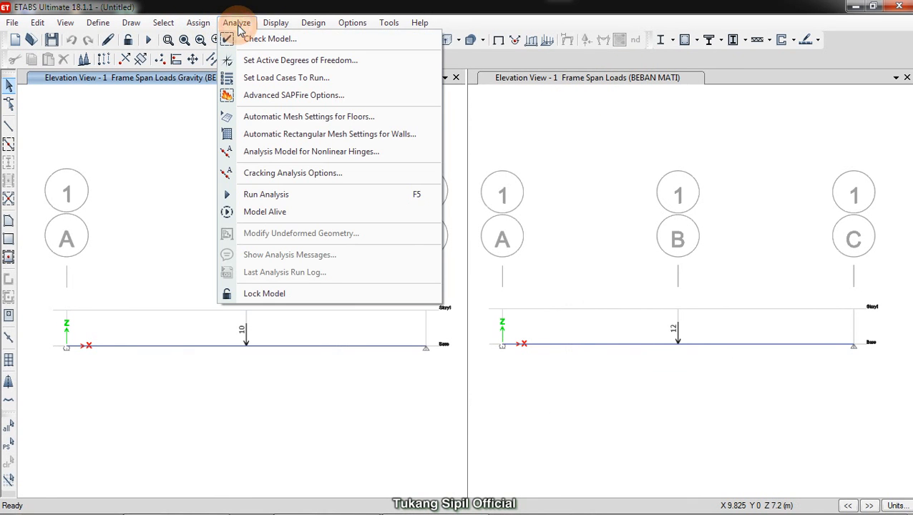
left_click(273, 61)
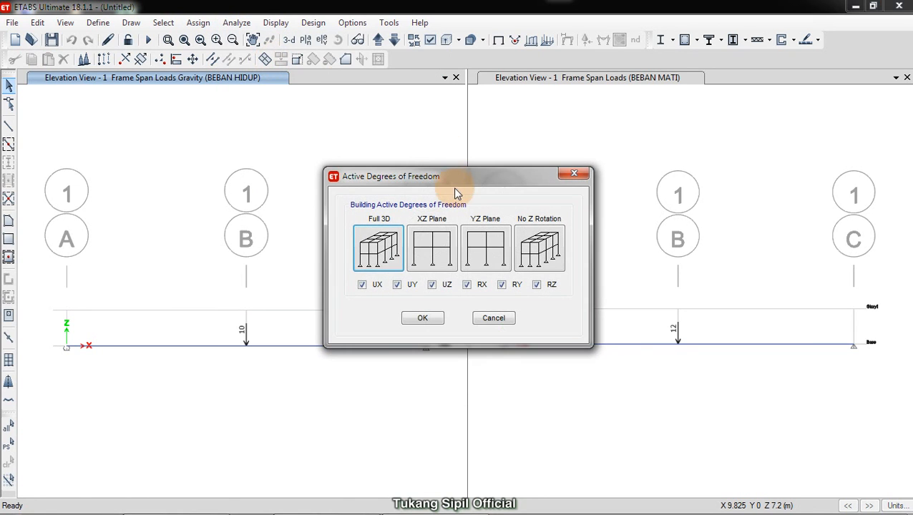
left_click_drag(455, 176, 452, 107)
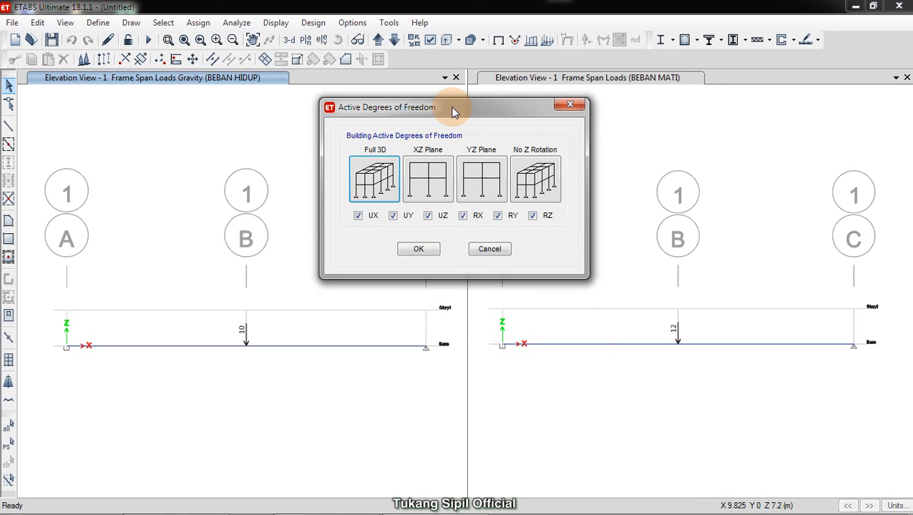
left_click(423, 186)
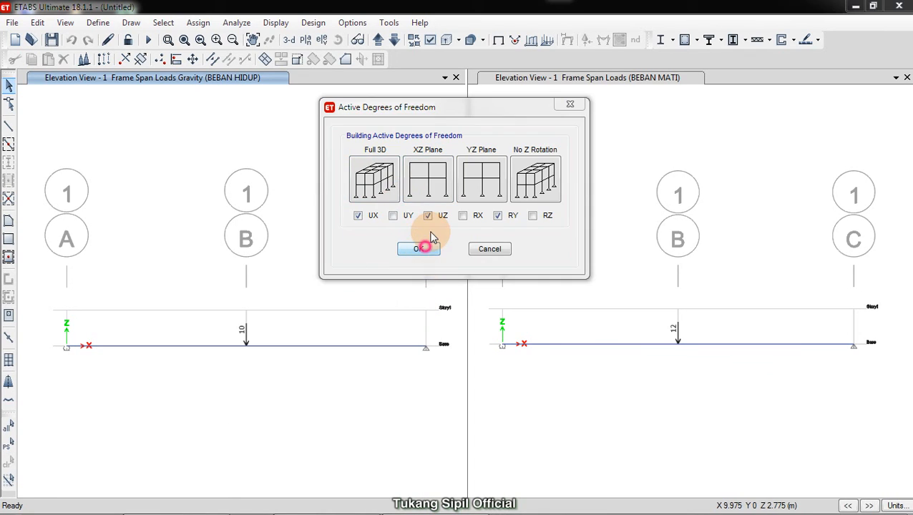
left_click(419, 336)
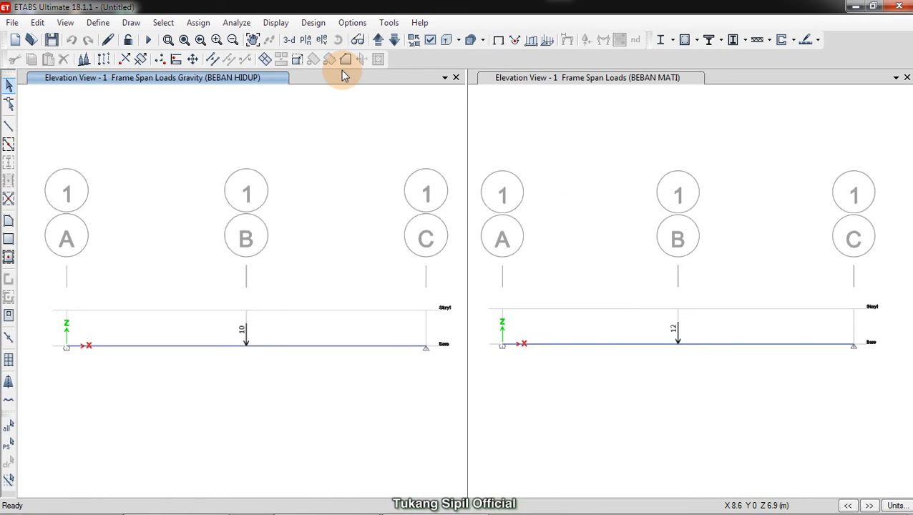
Review the Dead, Live and Modal entries in the load cases set to run, and close the settings
left_click(201, 22)
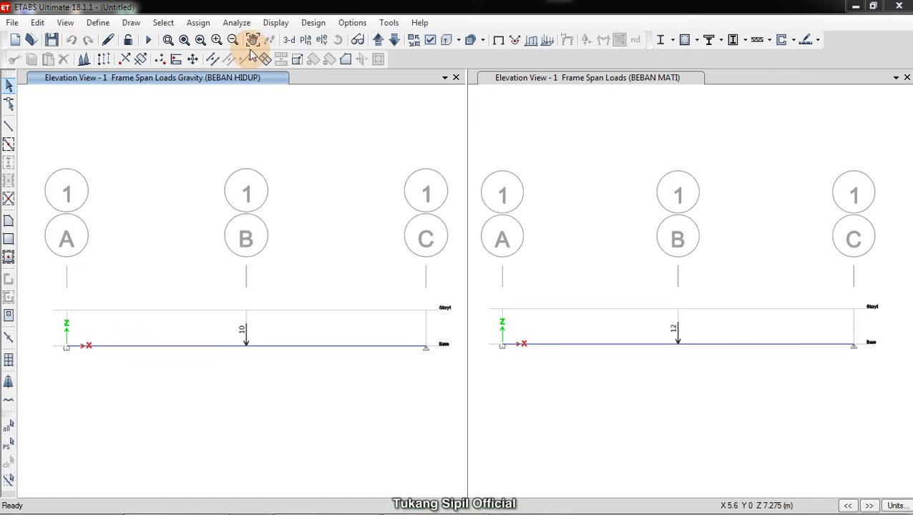
left_click(218, 48)
left_click(269, 78)
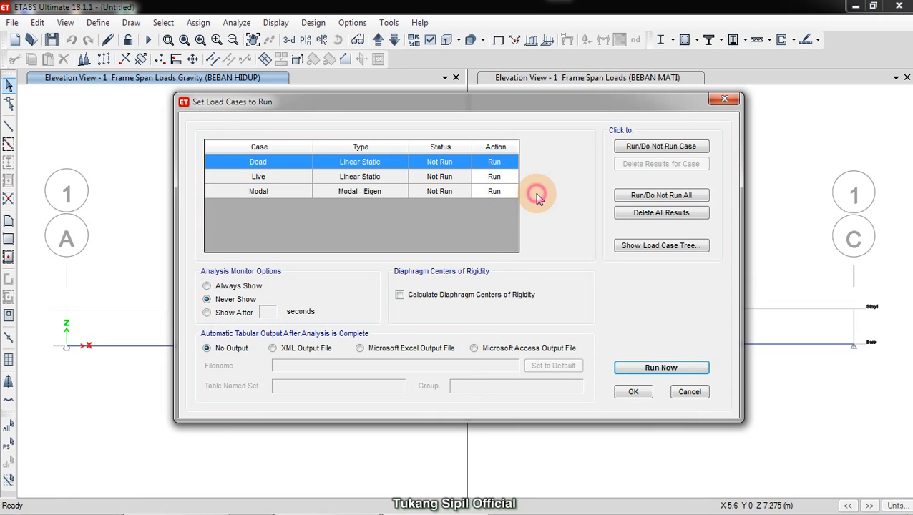
left_click(500, 193)
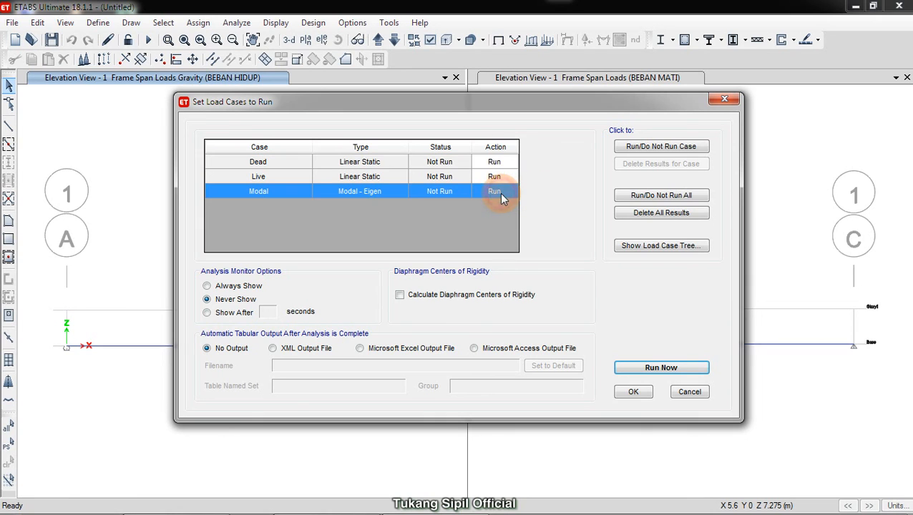
left_click(256, 162)
left_click(252, 177)
left_click(249, 190)
left_click(251, 163)
left_click(254, 176)
left_click(256, 192)
left_click(724, 102)
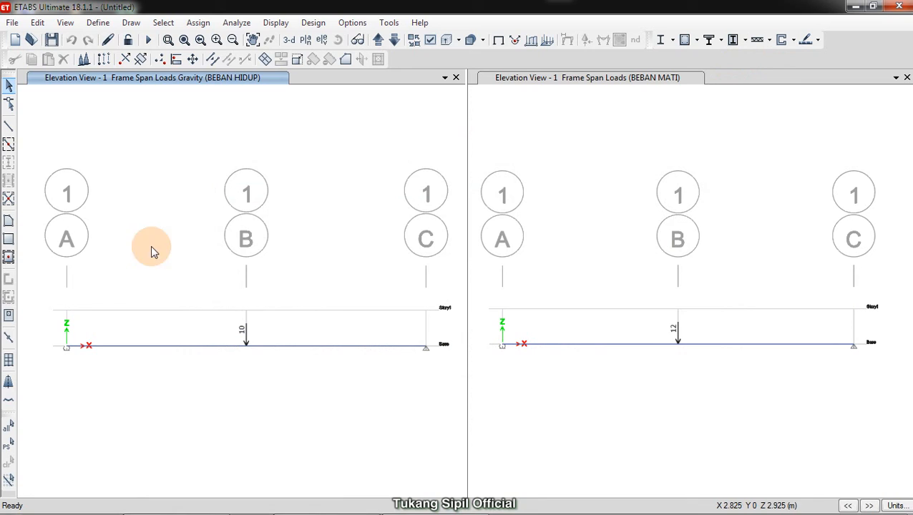
Rename the Dead load case as BEBAN MATI
left_click(96, 23)
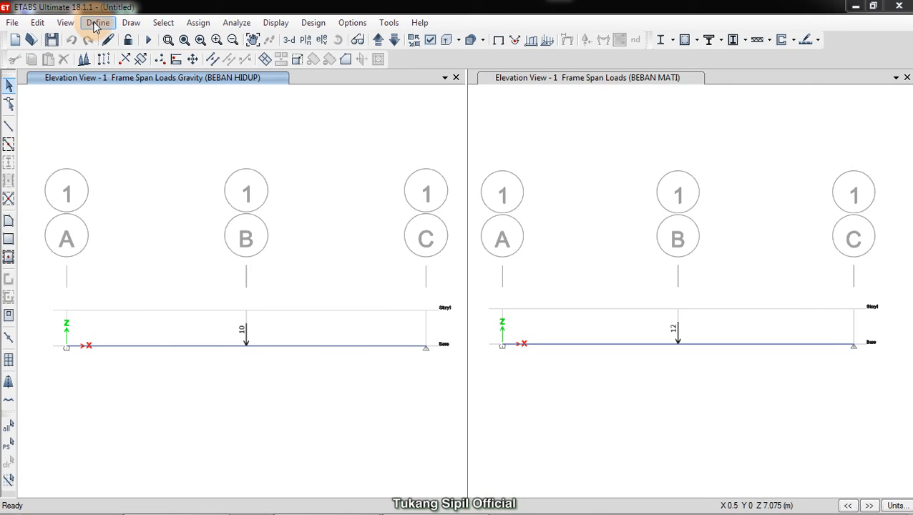
left_click(96, 23)
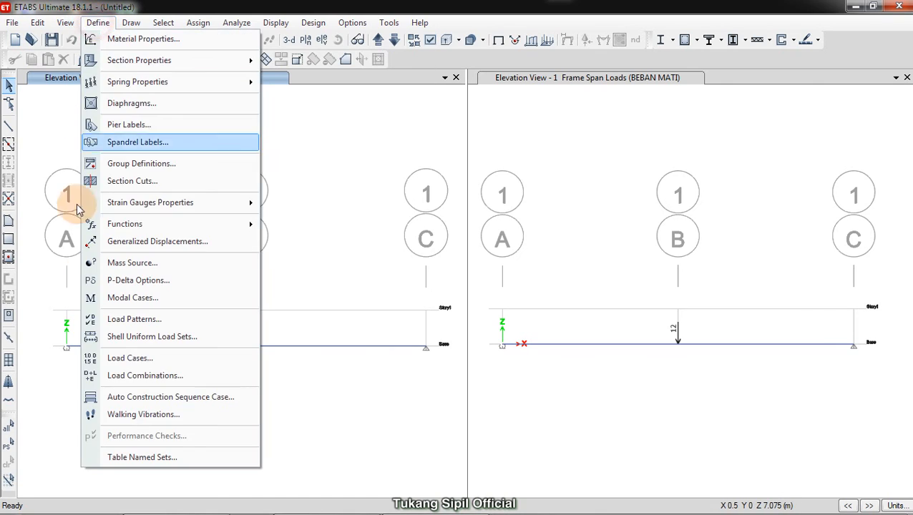
left_click(136, 357)
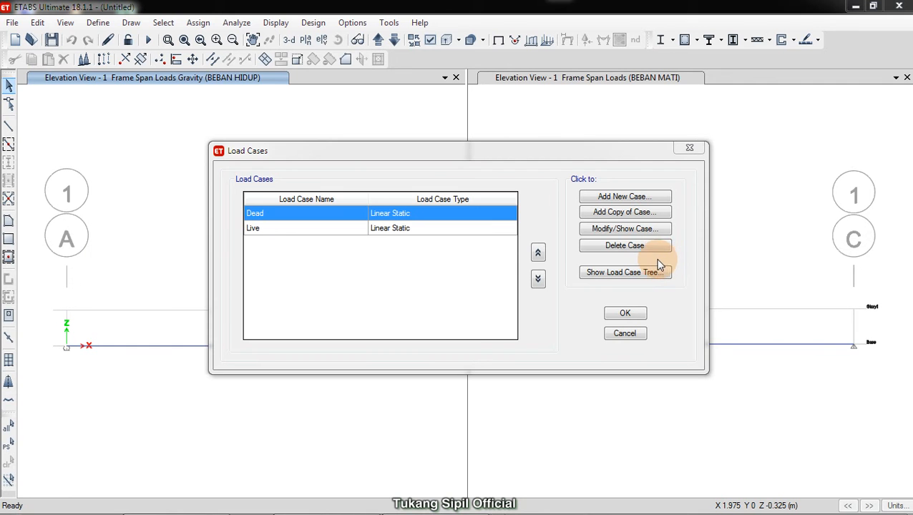
left_click(635, 230)
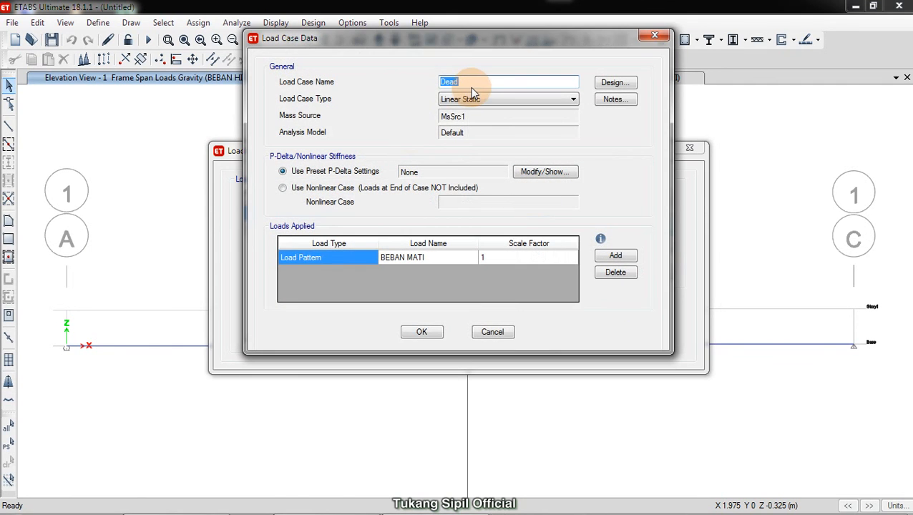
type("BEBAN MATI")
left_click(424, 332)
Rename the Live load case as BEBAN HIDUP and accept the load case definitions
left_click(287, 228)
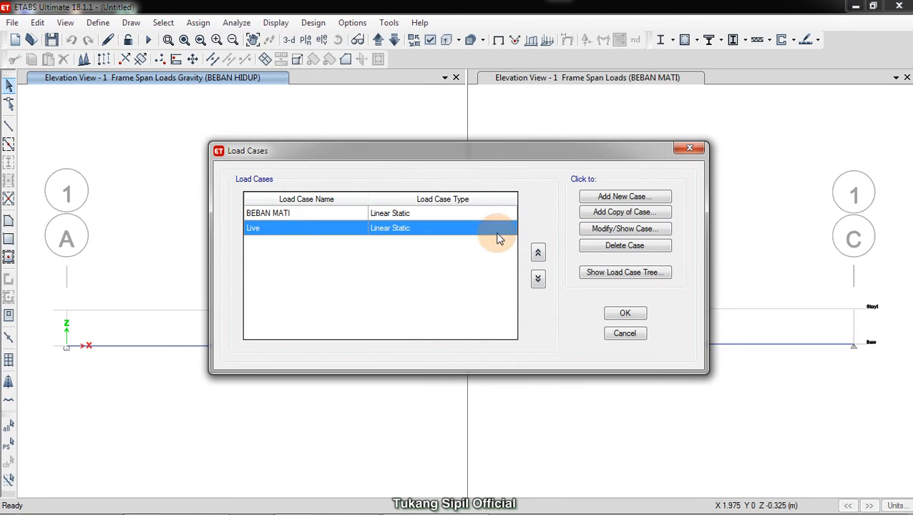
left_click(603, 230)
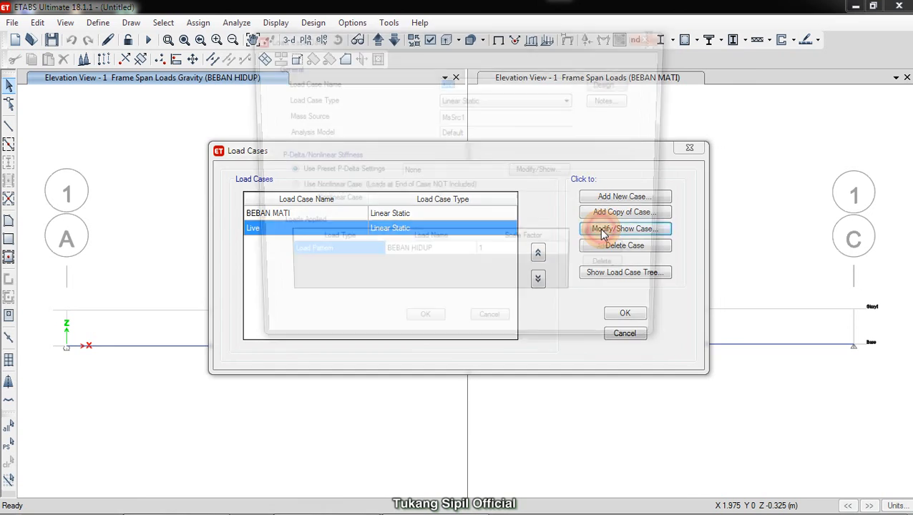
type("BEBAN HIDUP")
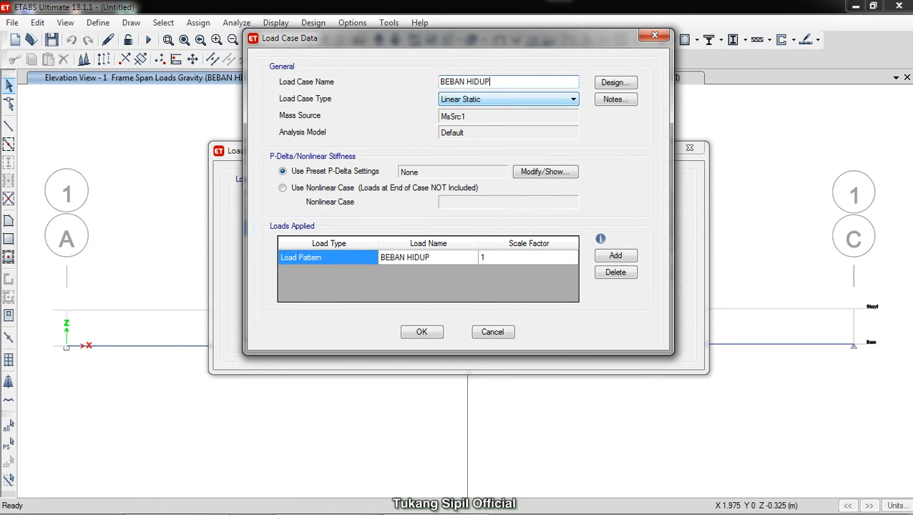
left_click(419, 333)
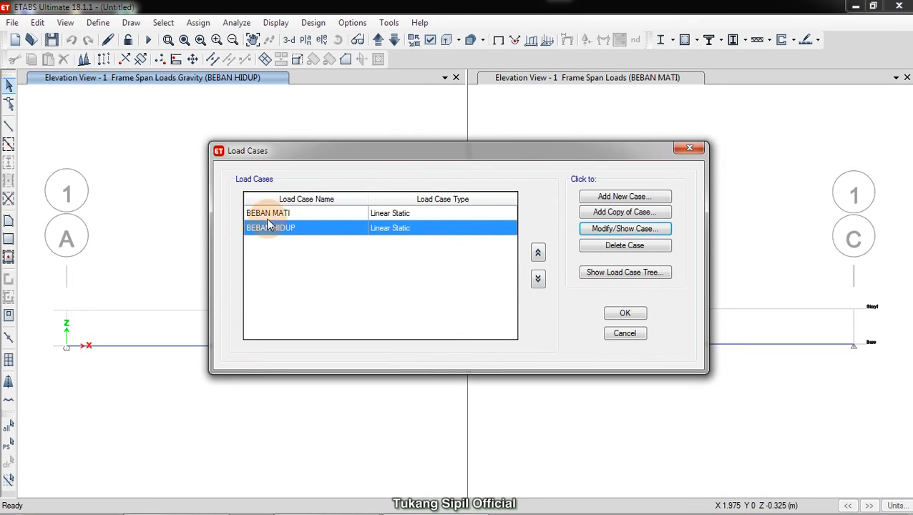
left_click(623, 315)
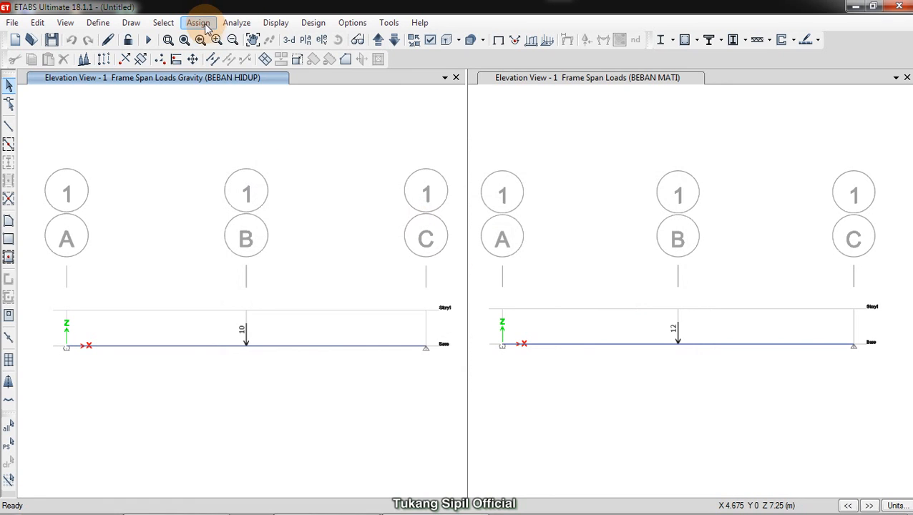
Set the Modal load case to Do Not Run, with BEBAN MATI and BEBAN HIDUP set to Run
left_click(237, 22)
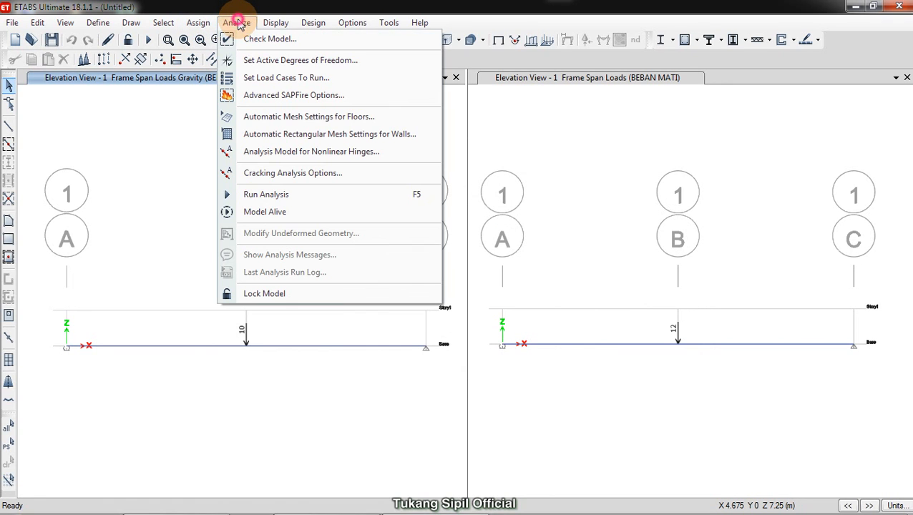
left_click(252, 79)
left_click(559, 194)
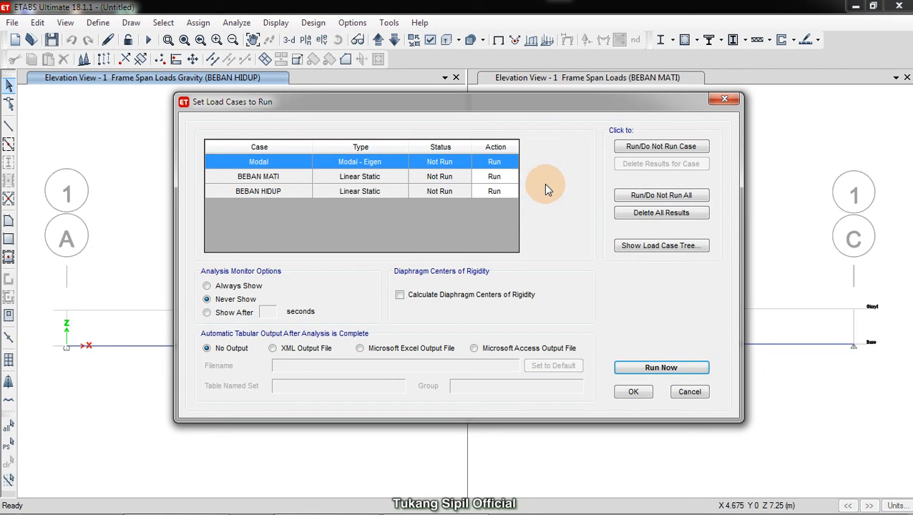
left_click(289, 192)
left_click(287, 163)
left_click(661, 147)
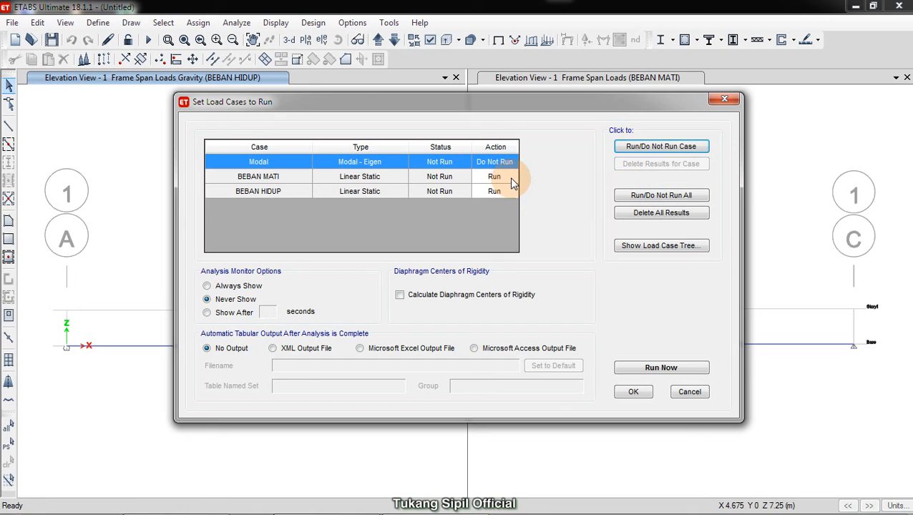
left_click(638, 197)
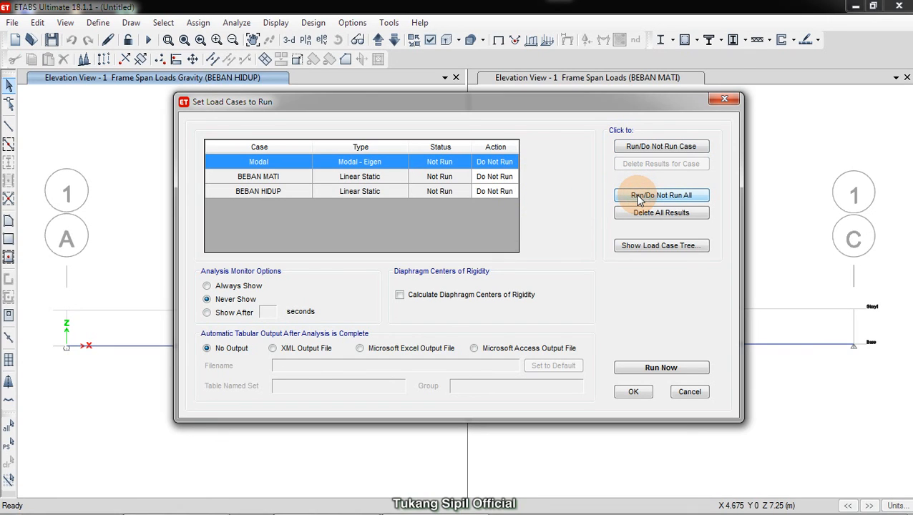
left_click(640, 199)
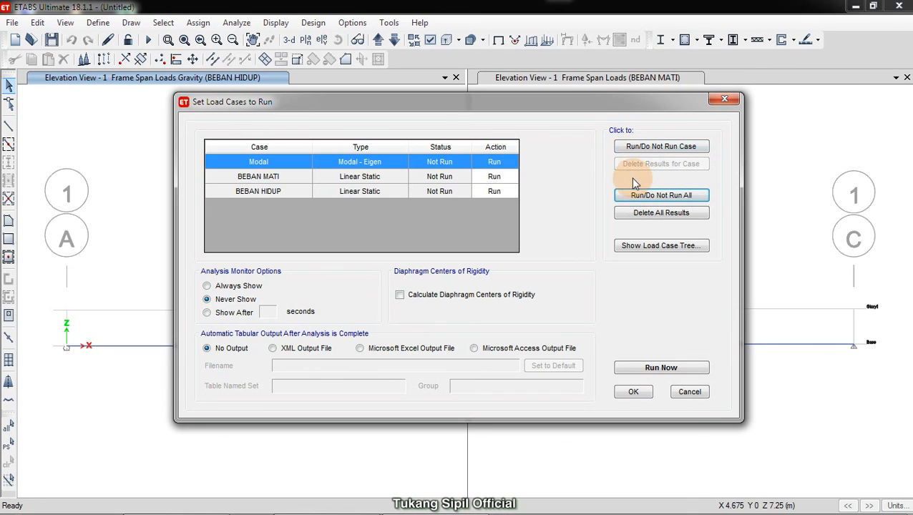
left_click(494, 163)
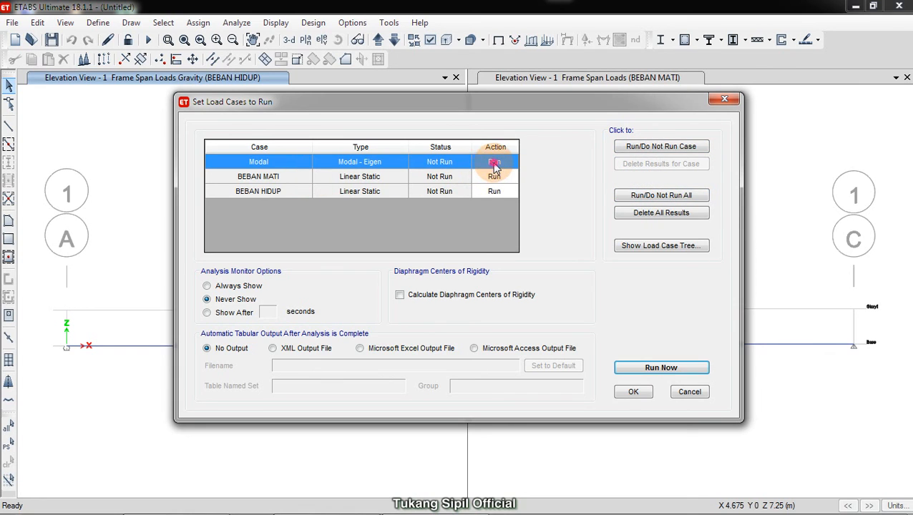
left_click(645, 146)
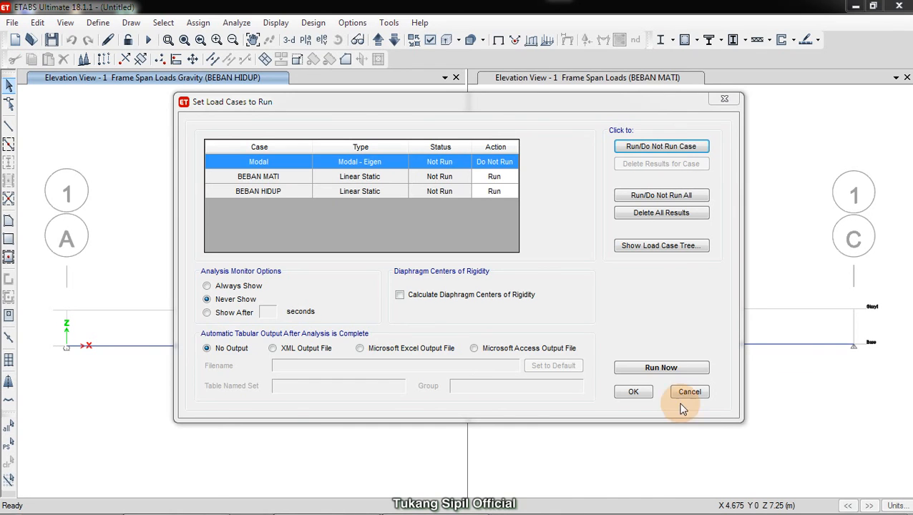
Start the analysis run and browse to the folder "12 Tukang Sipil Official" on drive D for saving the model
left_click(718, 420)
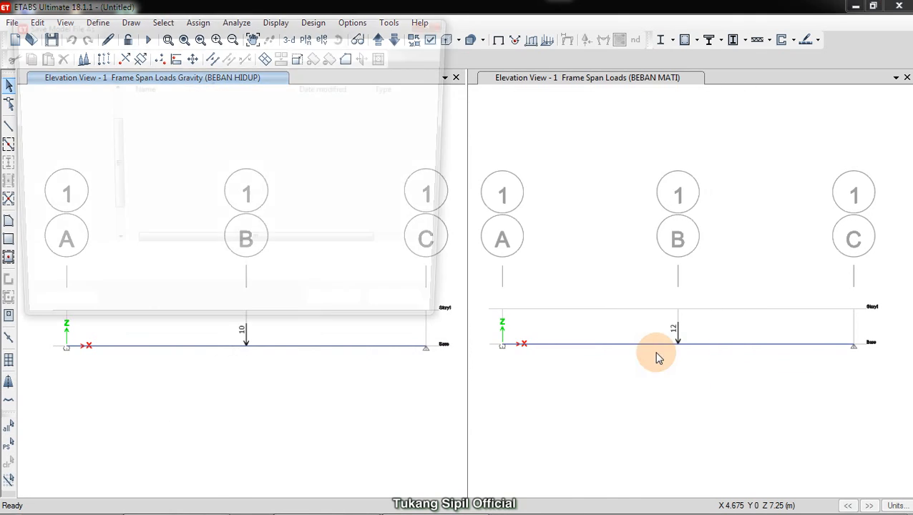
left_click_drag(337, 31, 390, 45)
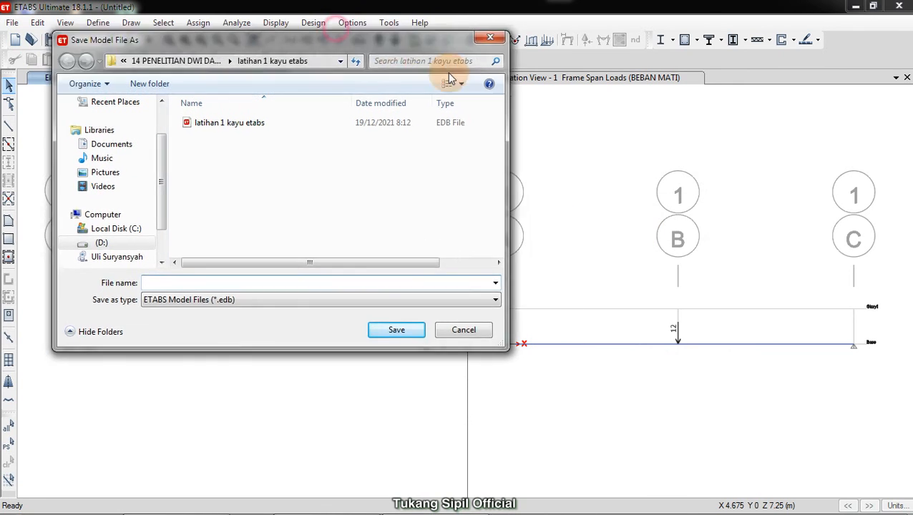
left_click_drag(448, 73, 560, 104)
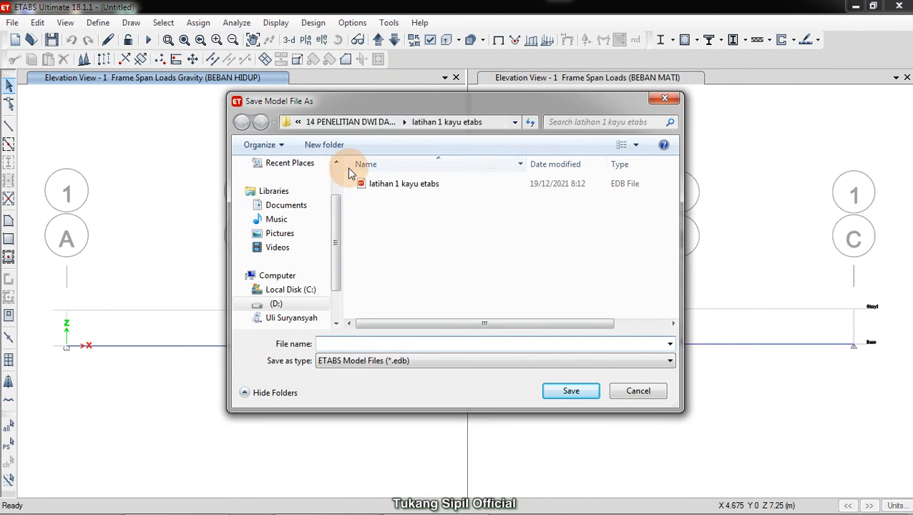
left_click(346, 123)
left_click(327, 123)
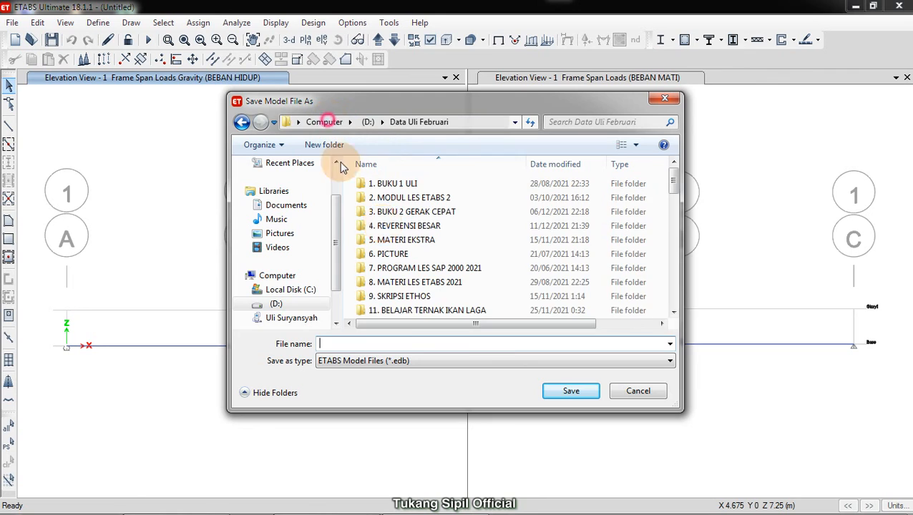
left_click(377, 291)
scroll(383, 293, "down", 2)
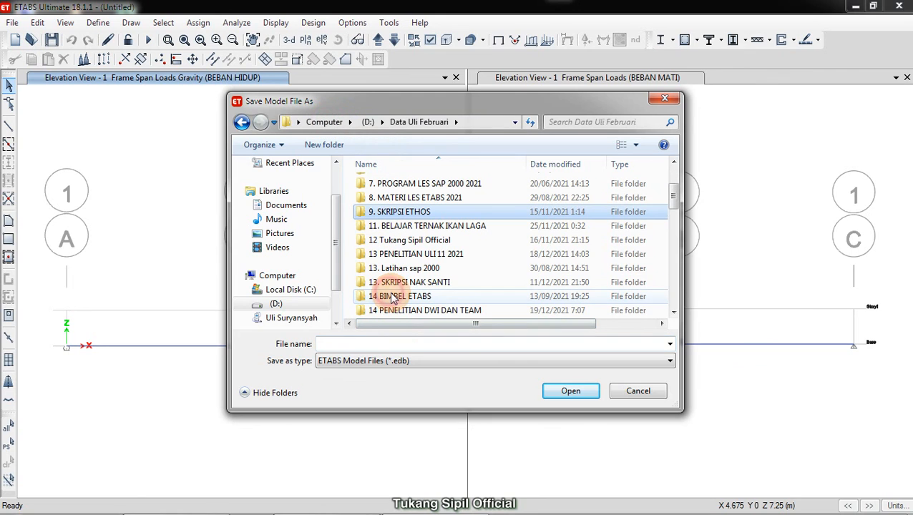
double_click(410, 243)
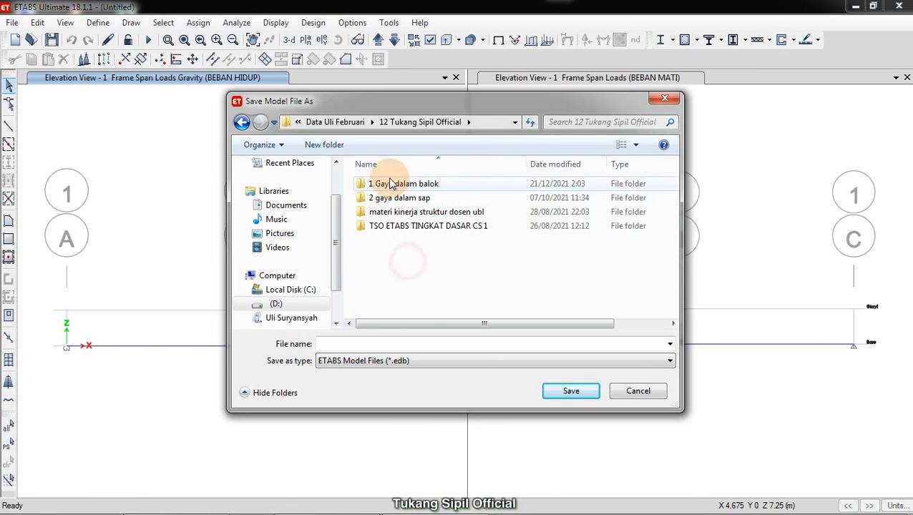
Create a new folder named LATIHAN 1 TSO and open it
left_click(325, 144)
type("LATIHAN 1 TSO")
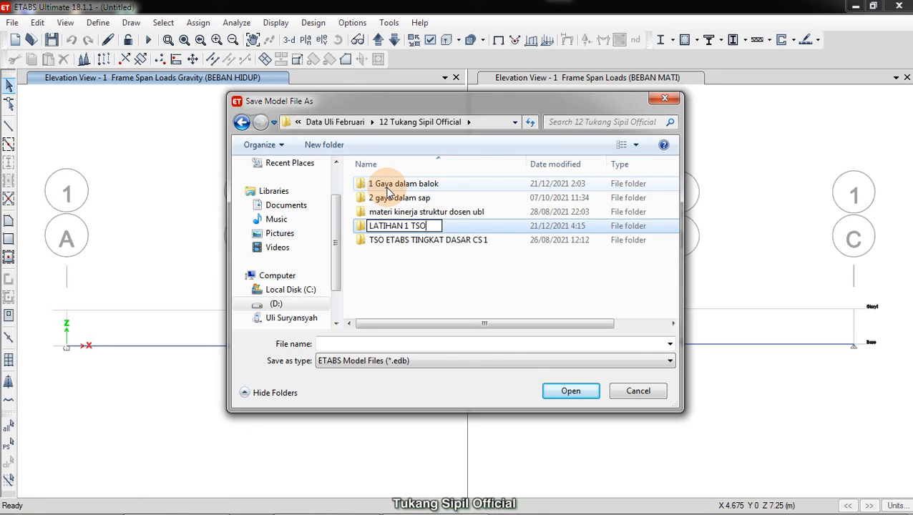
left_click(533, 302)
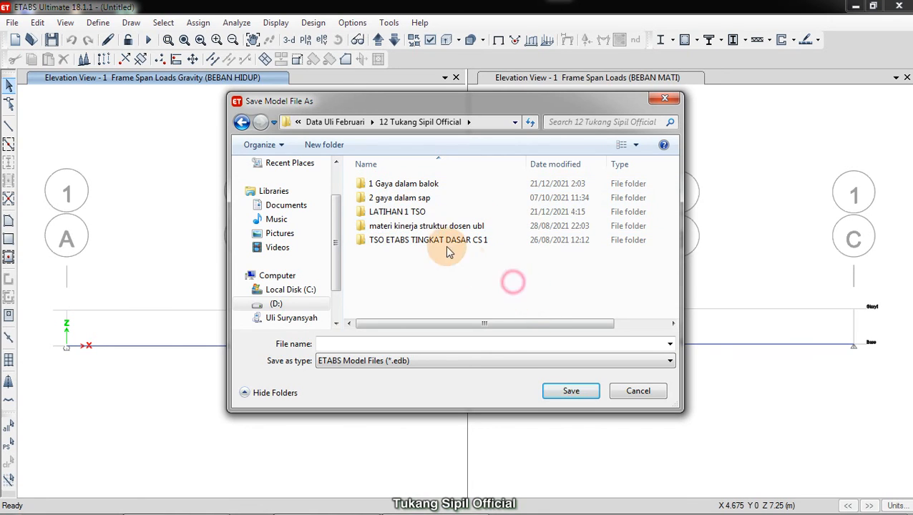
double_click(434, 211)
Save the model file as LATIHAN 1 so that the analysis runs
left_click(411, 344)
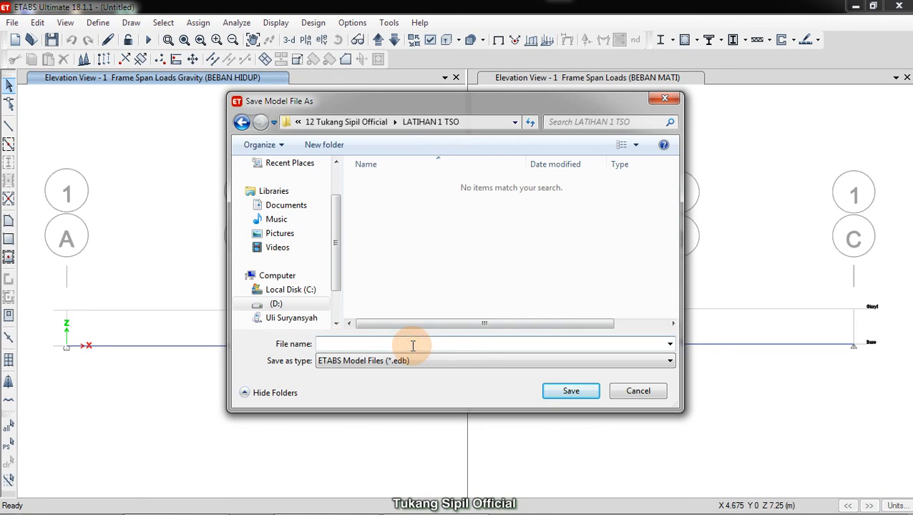
type("LATIHAN 1")
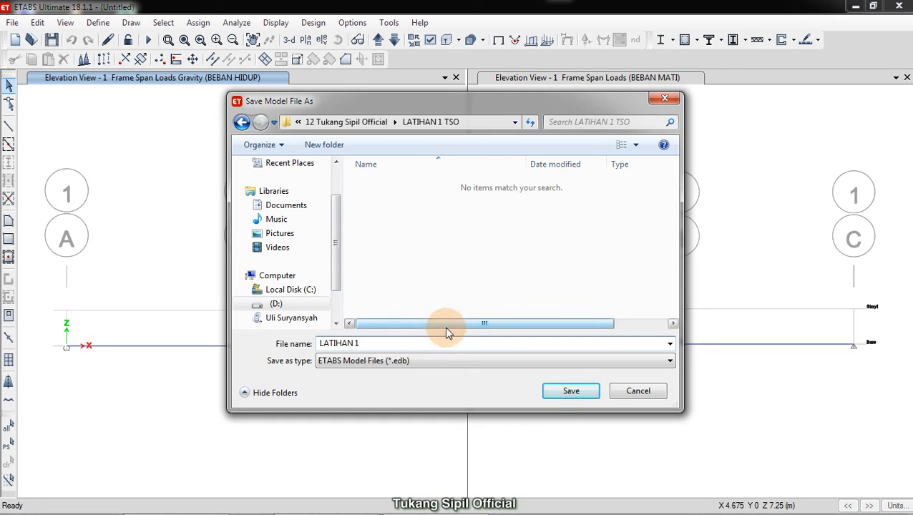
left_click(580, 396)
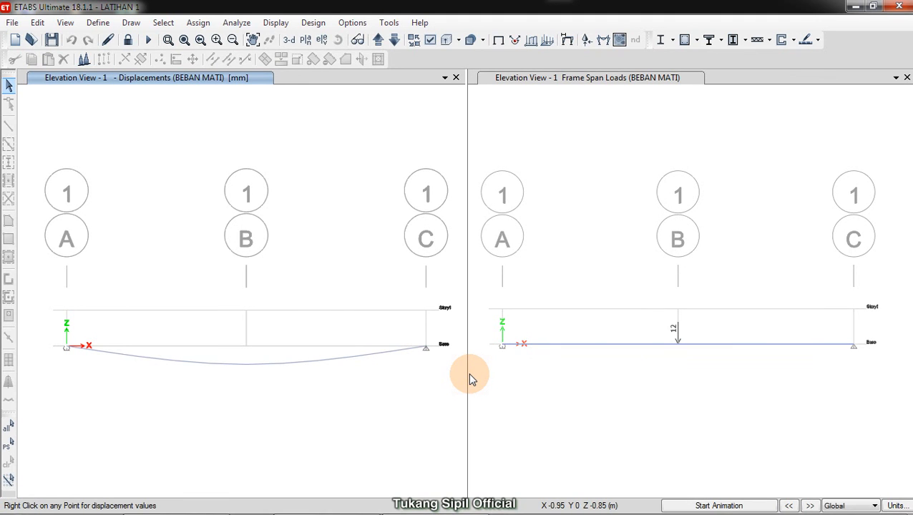
Switch to XMind and mark the topics 6. Setingan Tambahan and 7. Run Analisis as completed with the green check task marker
mouse_move(426, 513)
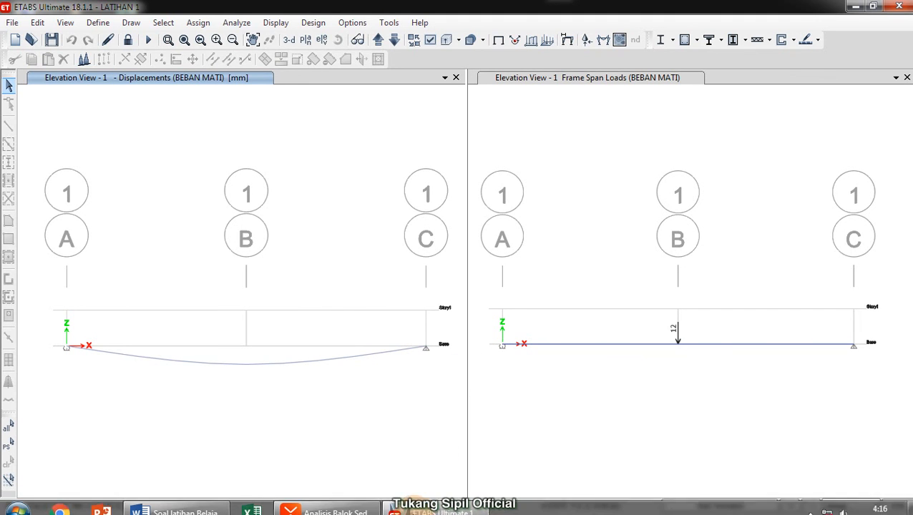
left_click(340, 505)
left_click(365, 200)
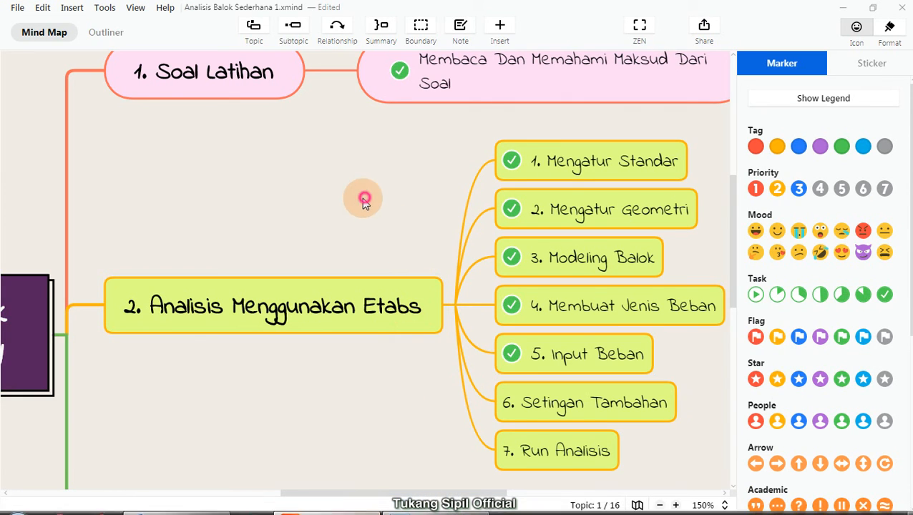
scroll(361, 207, "down", 2)
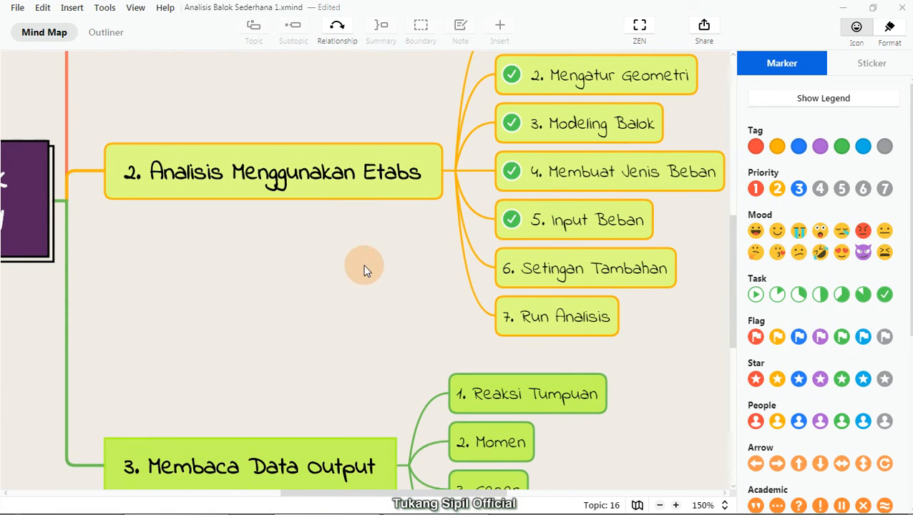
left_click(527, 283)
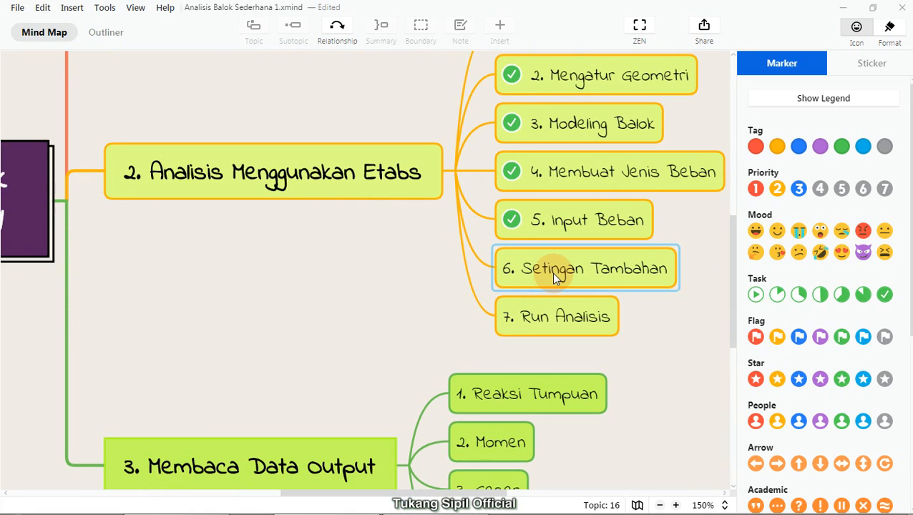
left_click(551, 273)
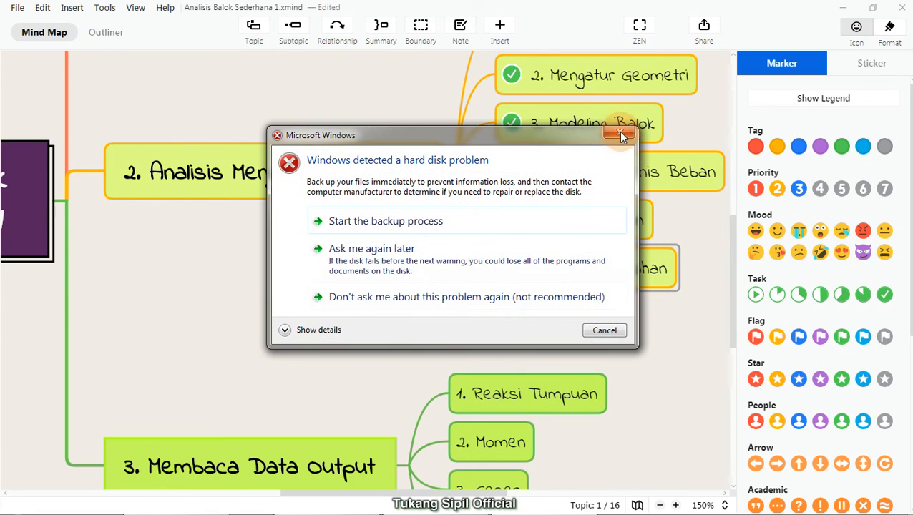
left_click(621, 135)
left_click(570, 308)
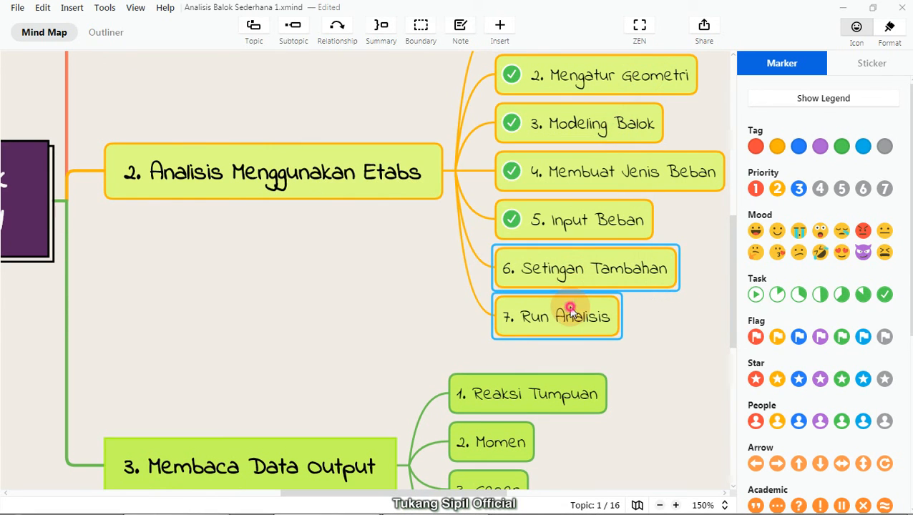
left_click(885, 295)
left_click(368, 306)
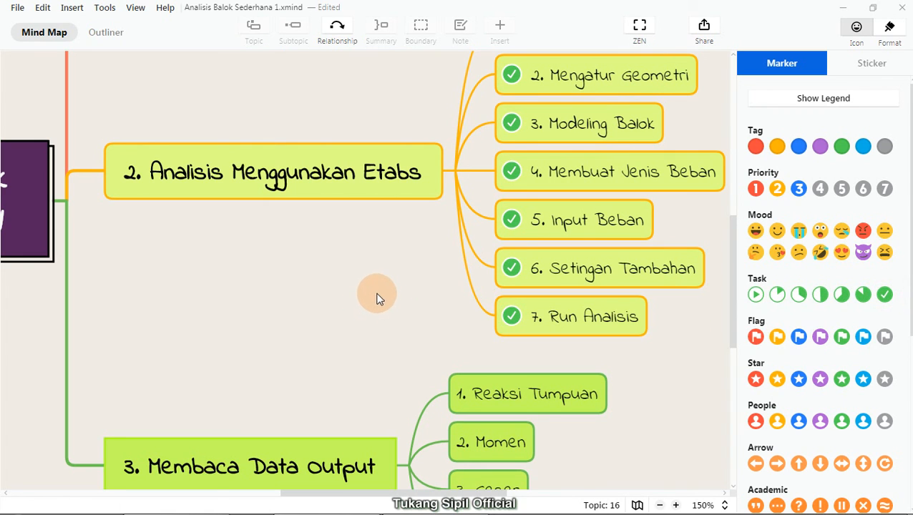
Review the output items under the topic 3. Membaca Data Output, starting with Reaksi Tumpuan, and switch back to ETABS
left_click(562, 239)
scroll(562, 241, "up", 1)
scroll(561, 247, "down", 3)
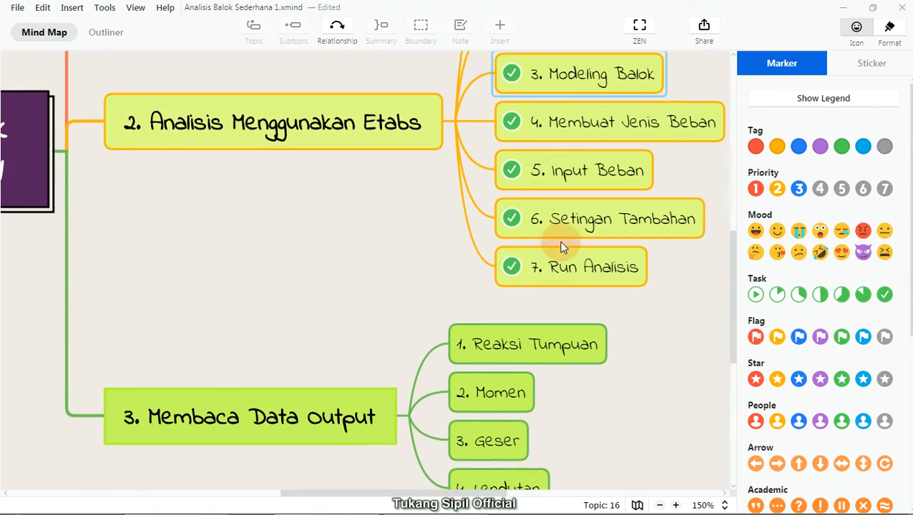
left_click(327, 386)
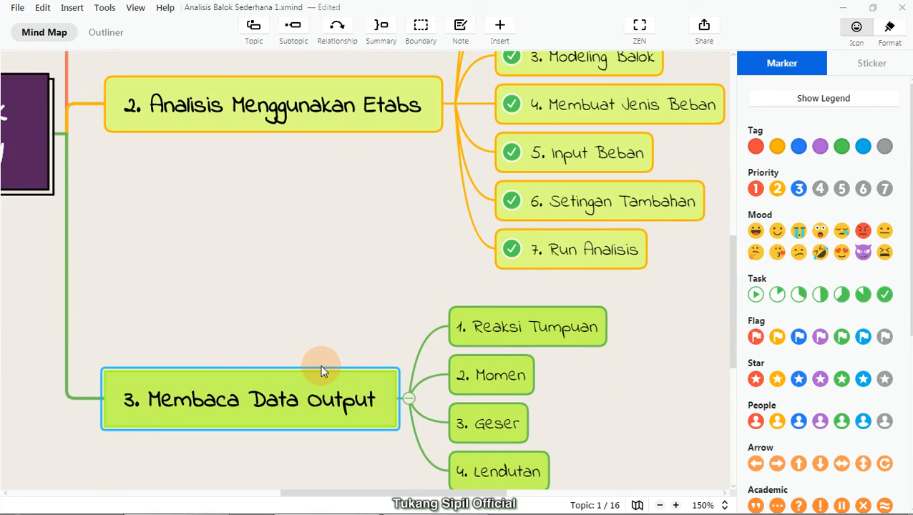
scroll(308, 358, "down", 1)
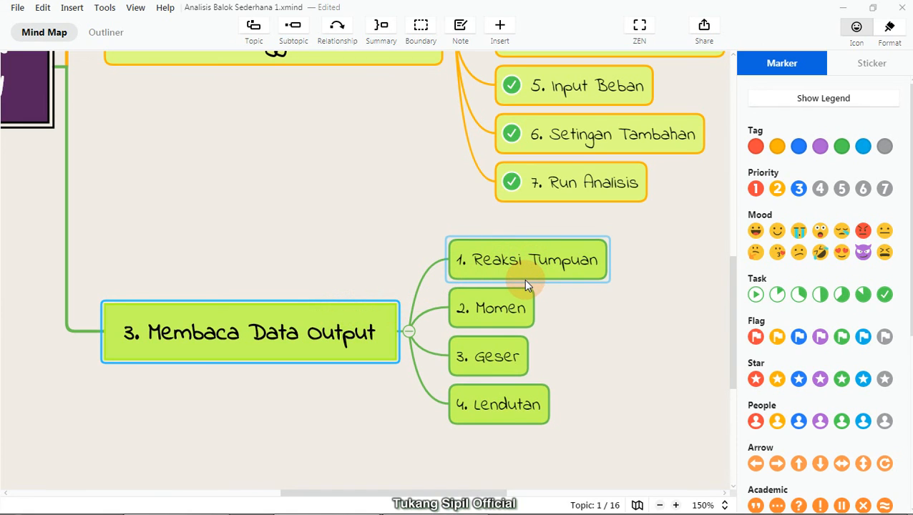
left_click(605, 263)
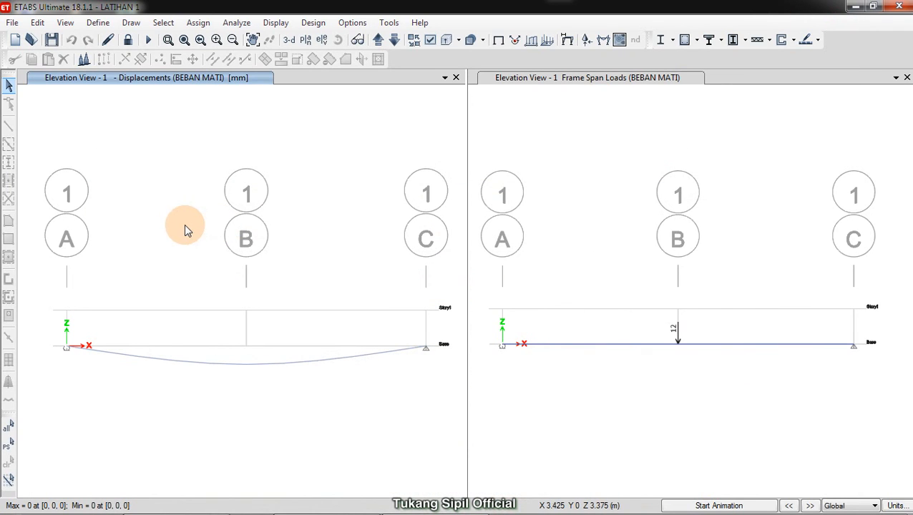
left_click(169, 208)
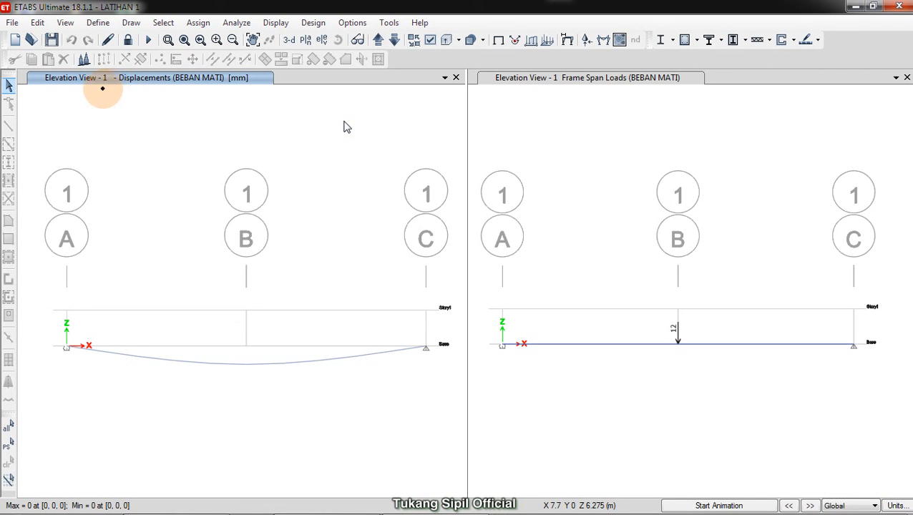
left_click_drag(100, 92, 186, 98)
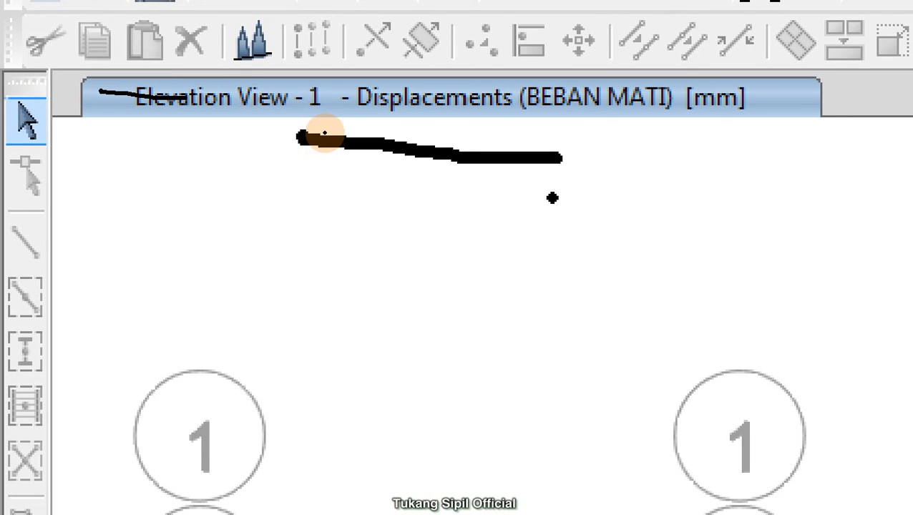
left_click_drag(349, 125, 440, 126)
left_click_drag(498, 125, 523, 125)
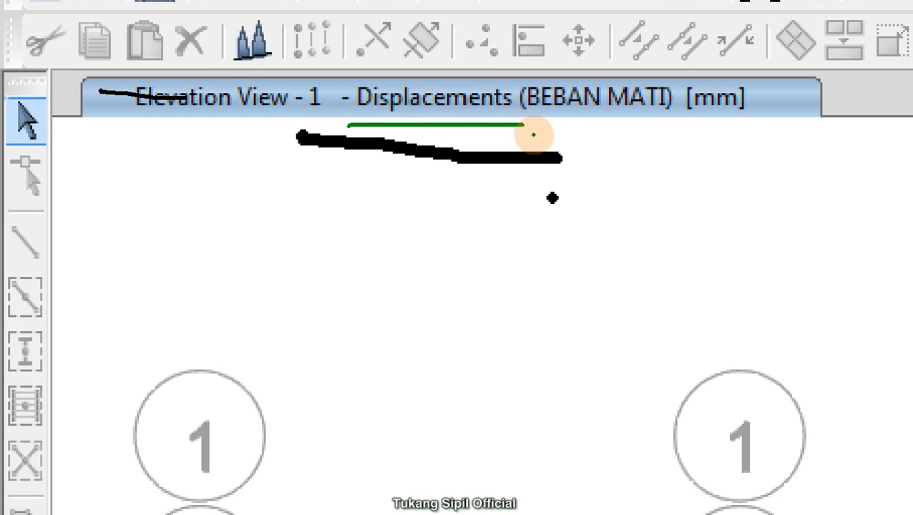
left_click_drag(530, 127, 678, 127)
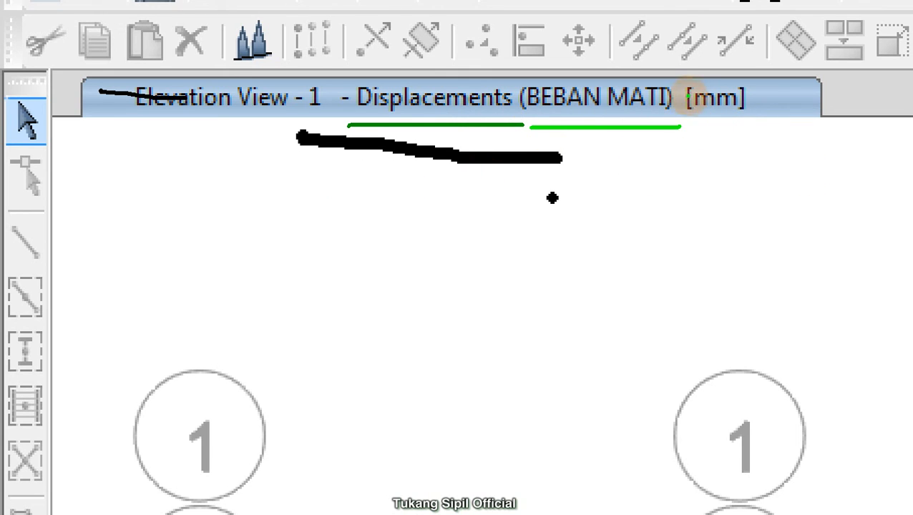
mouse_move(692, 75)
left_mouse_down()
mouse_move(737, 128)
mouse_move(701, 73)
left_mouse_up()
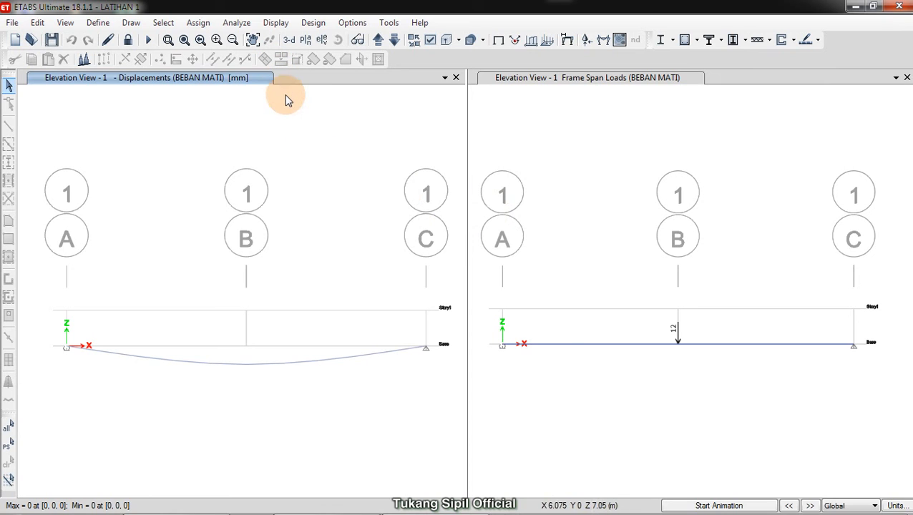
left_click(290, 133)
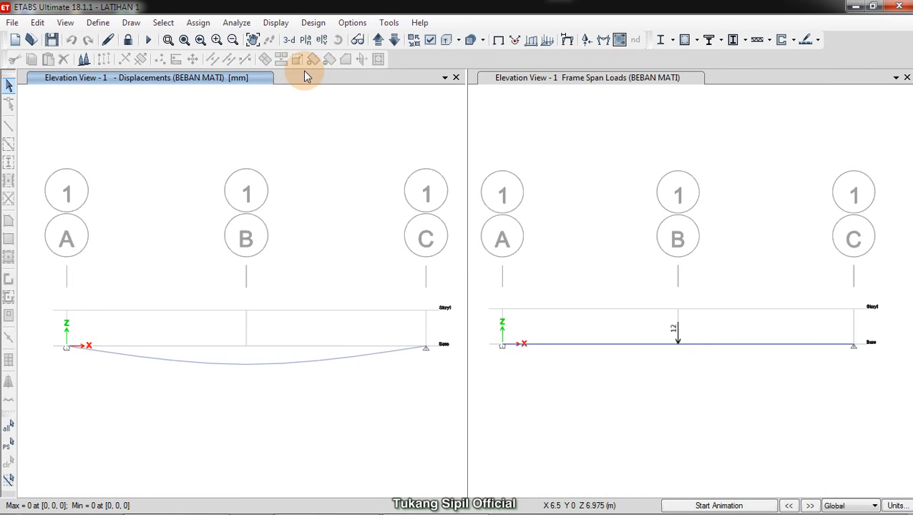
Open the support reaction display settings and choose BEBAN MATI as the load case
left_click(275, 22)
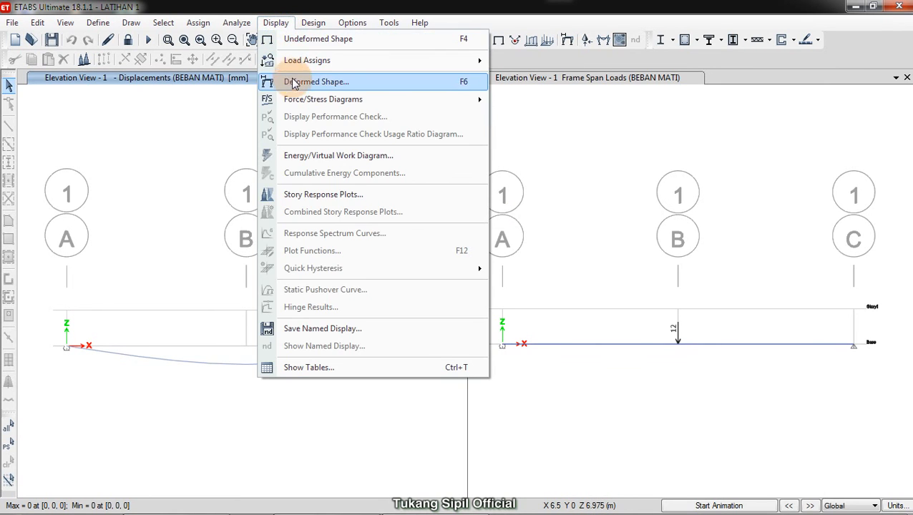
mouse_move(299, 104)
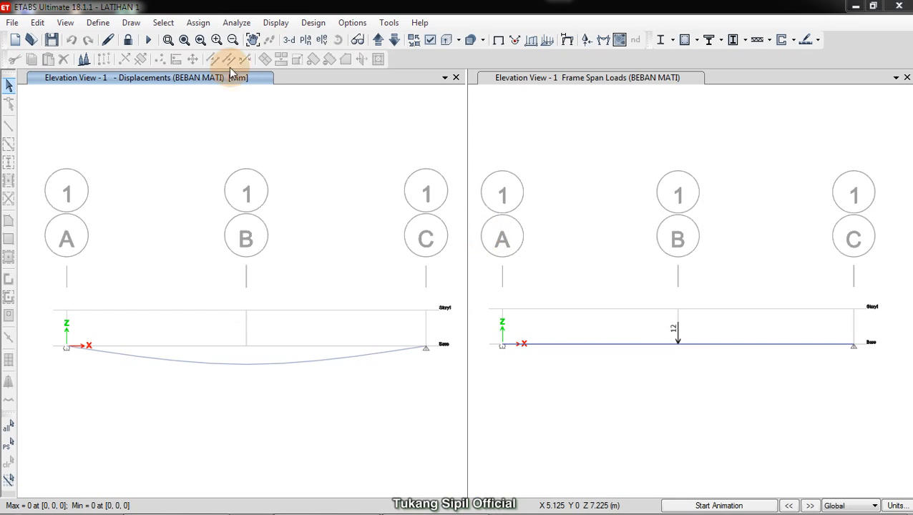
left_click(291, 25)
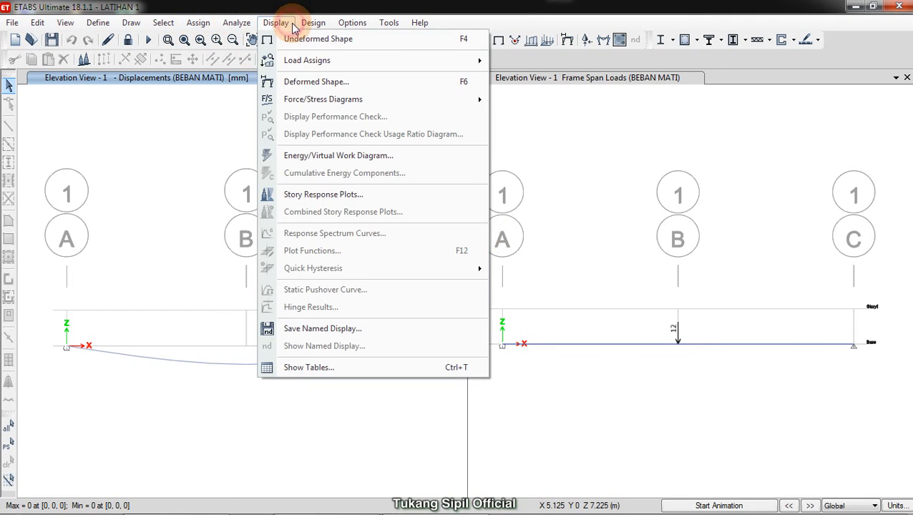
mouse_move(315, 96)
left_click(563, 104)
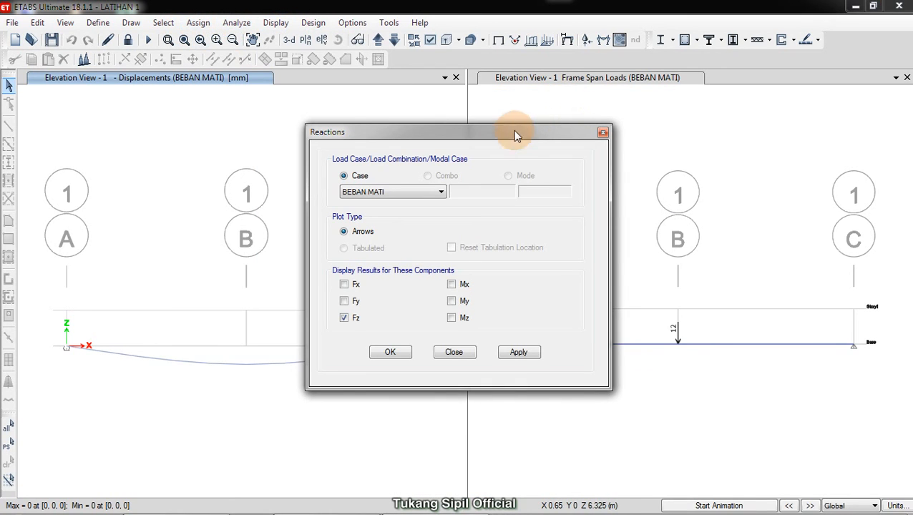
left_click_drag(473, 138, 505, 51)
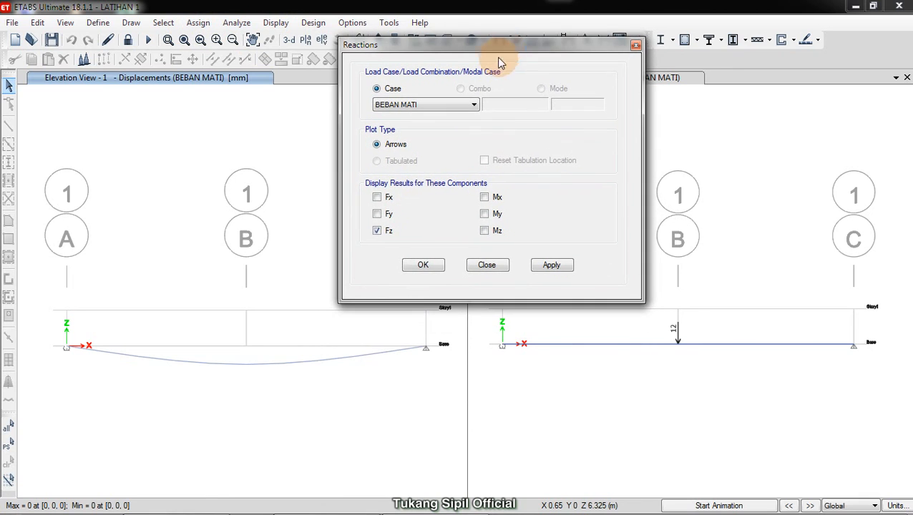
left_click_drag(448, 47, 436, 65)
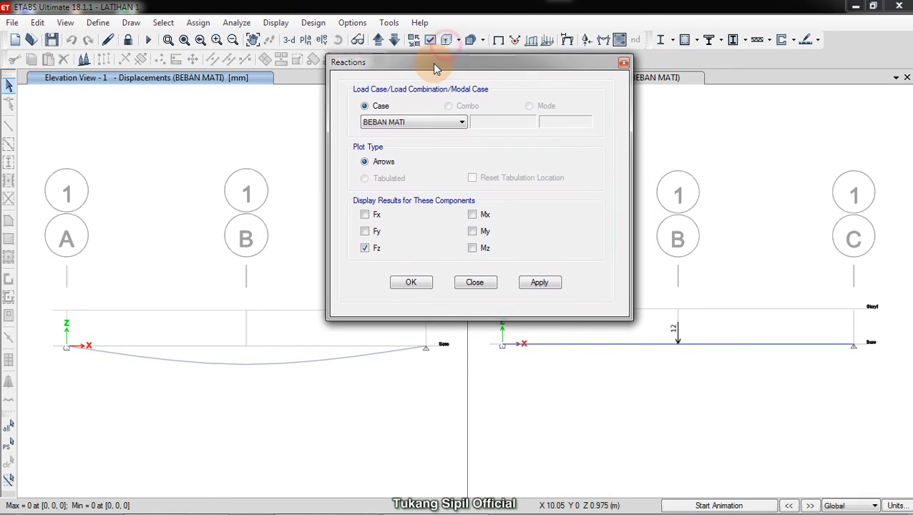
left_click(385, 128)
left_click(387, 144)
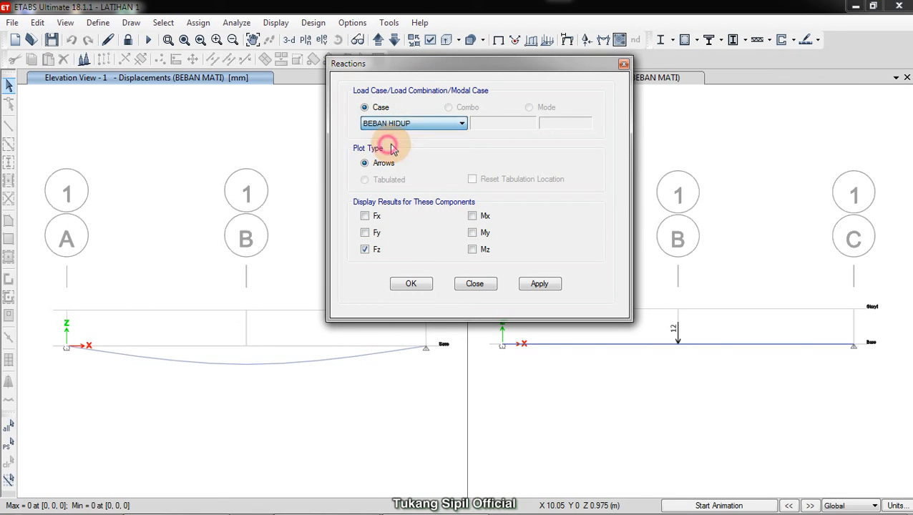
left_click(397, 123)
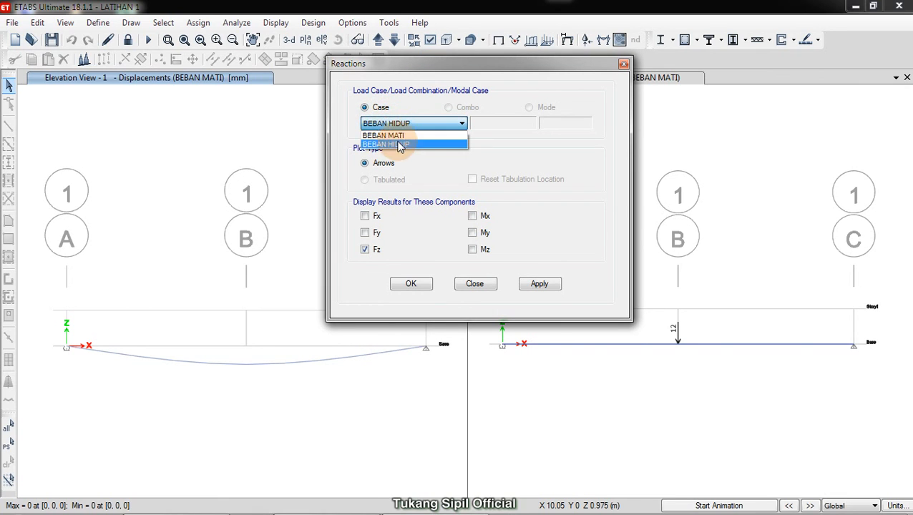
left_click(399, 135)
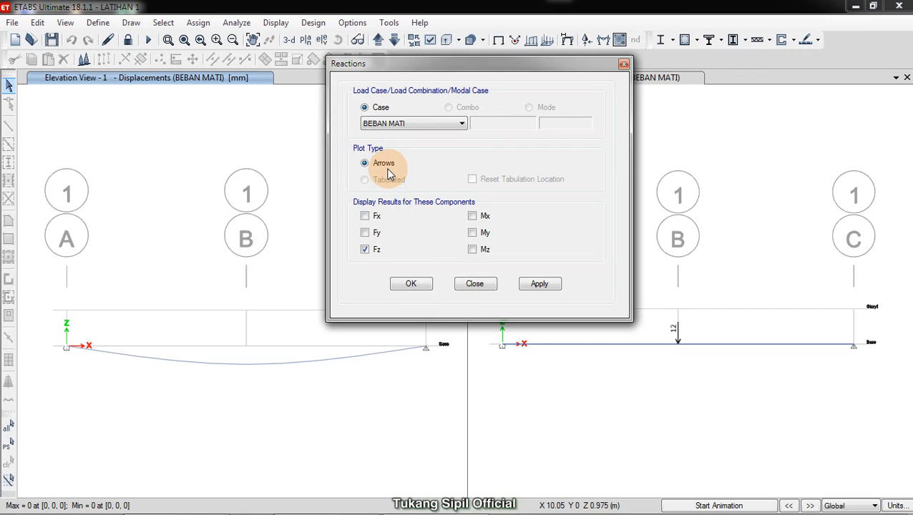
Show the BEBAN MATI restraint reactions as arrows for Fx, Fy and Fz, leaving Mx, My and Mz off
left_click(365, 215)
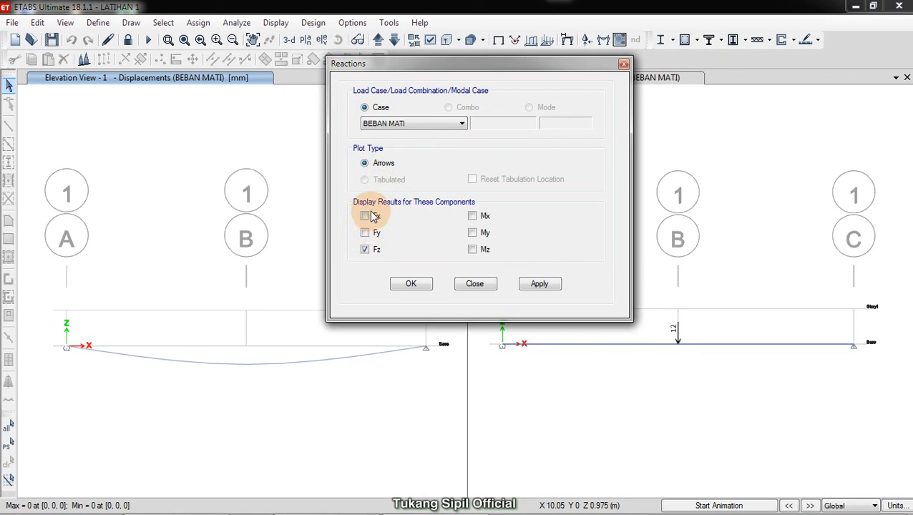
left_click(365, 233)
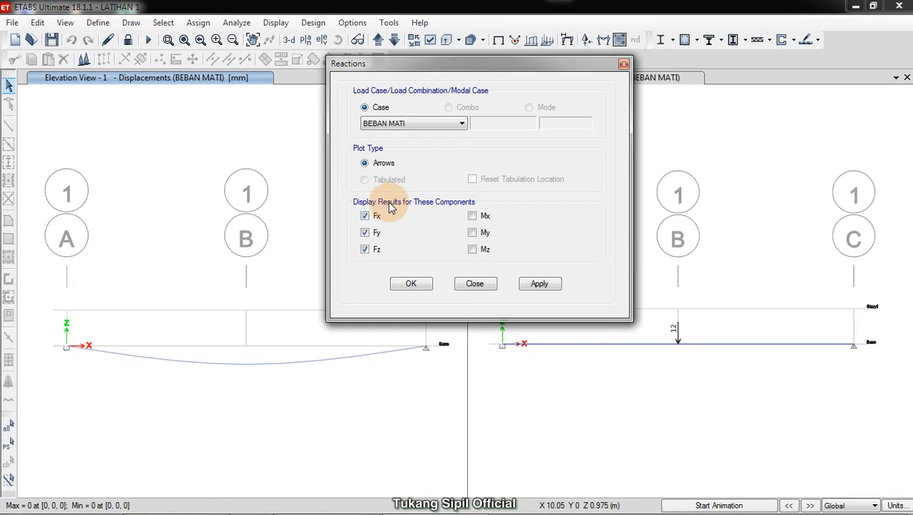
left_click(472, 216)
left_click(472, 233)
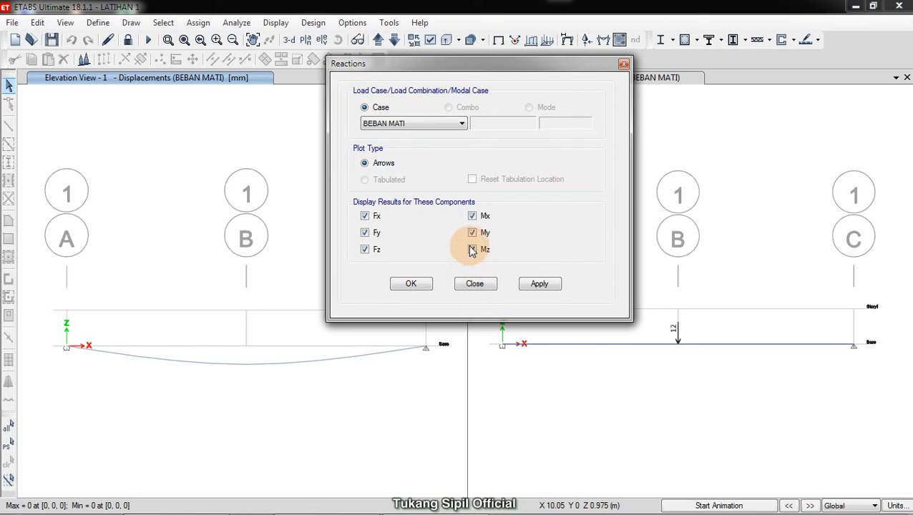
left_click(472, 249)
left_click(472, 232)
left_click(472, 216)
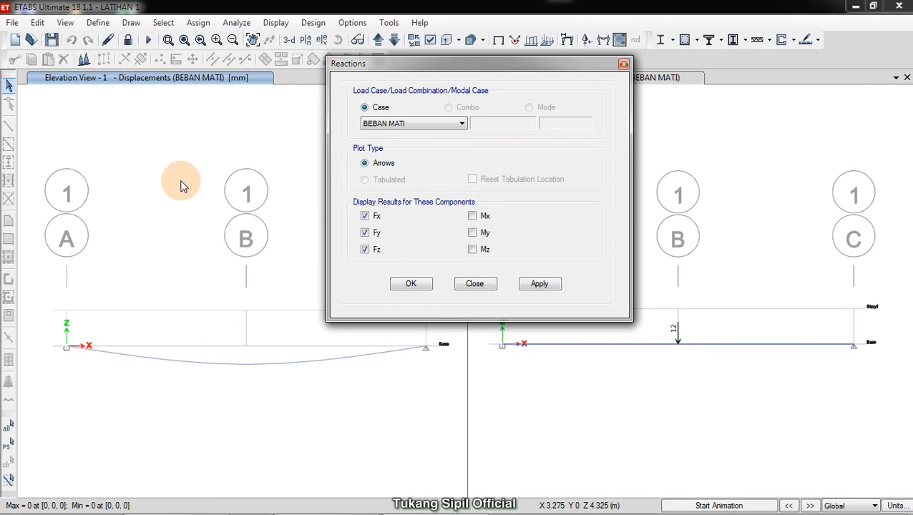
left_click(540, 284)
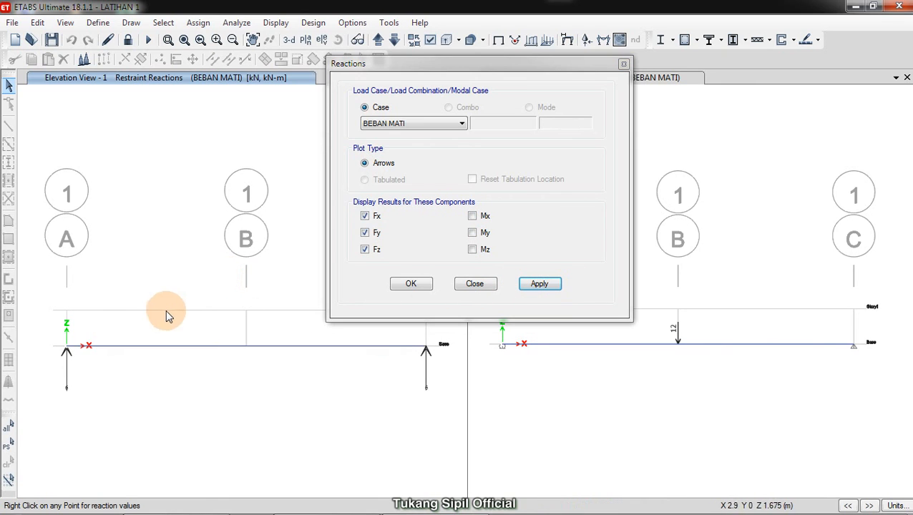
Activate the Frame Span Loads elevation view and apply the BEBAN HIDUP reactions to it
left_click_drag(506, 66, 290, 119)
left_click(653, 122)
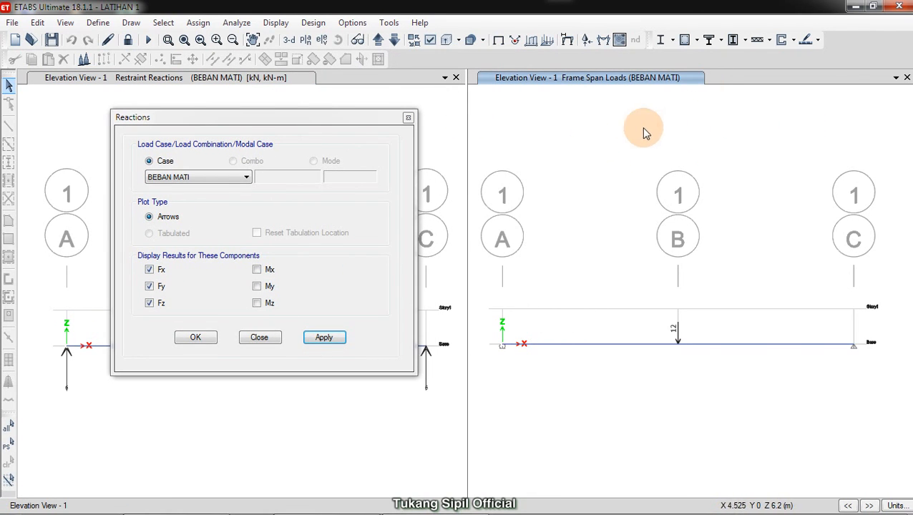
left_click(207, 179)
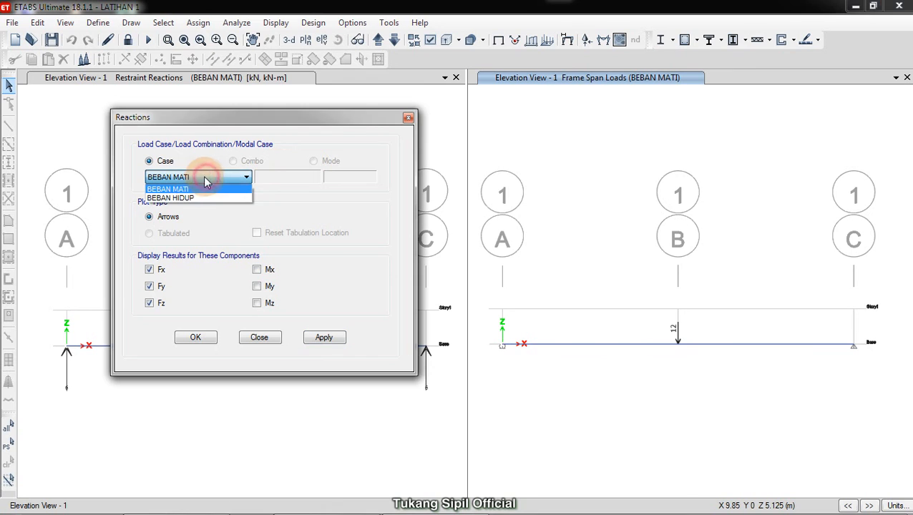
left_click(185, 199)
left_click_drag(261, 121, 406, 117)
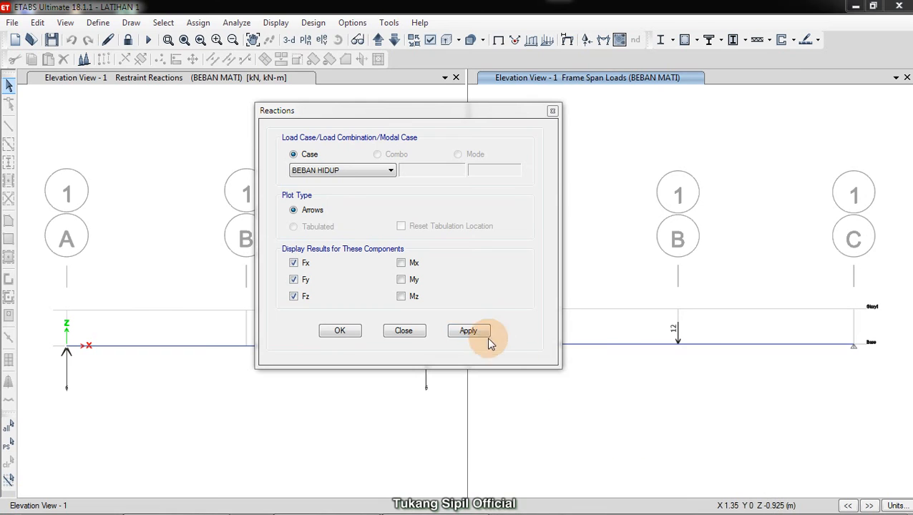
left_click(472, 333)
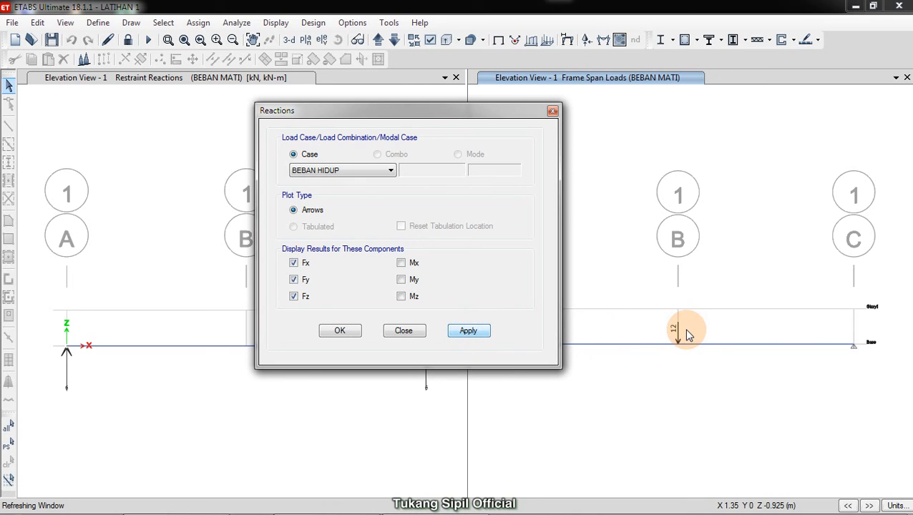
Close the reaction settings and check the BEBAN MATI reactions at supports A and C against the applied midspan load
left_click_drag(460, 114, 730, 35)
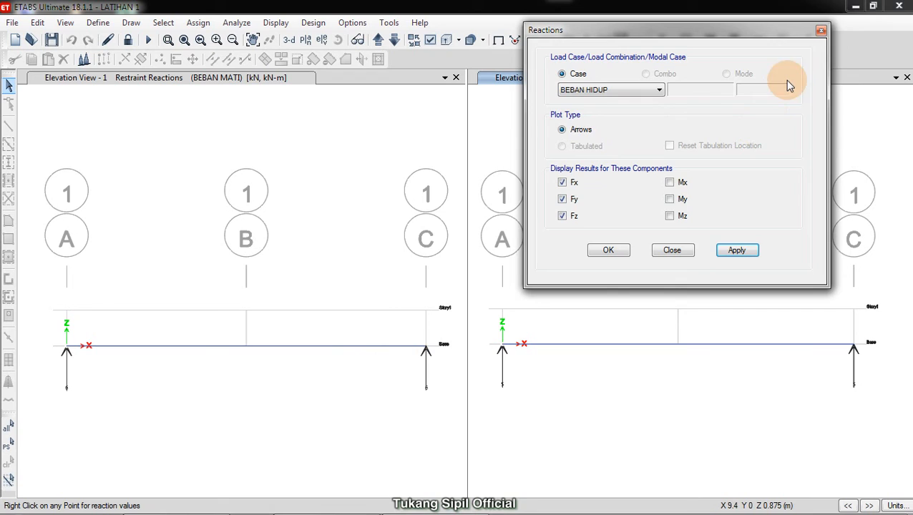
left_click(820, 32)
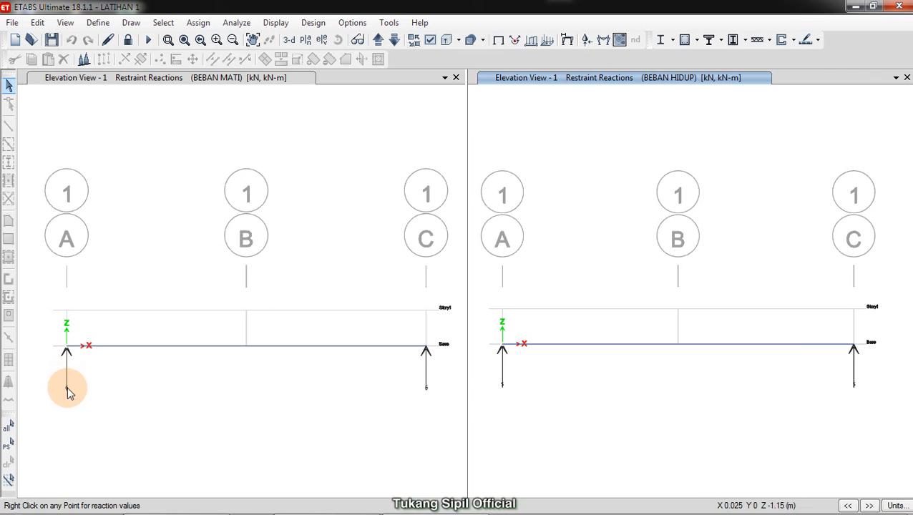
left_click(79, 369)
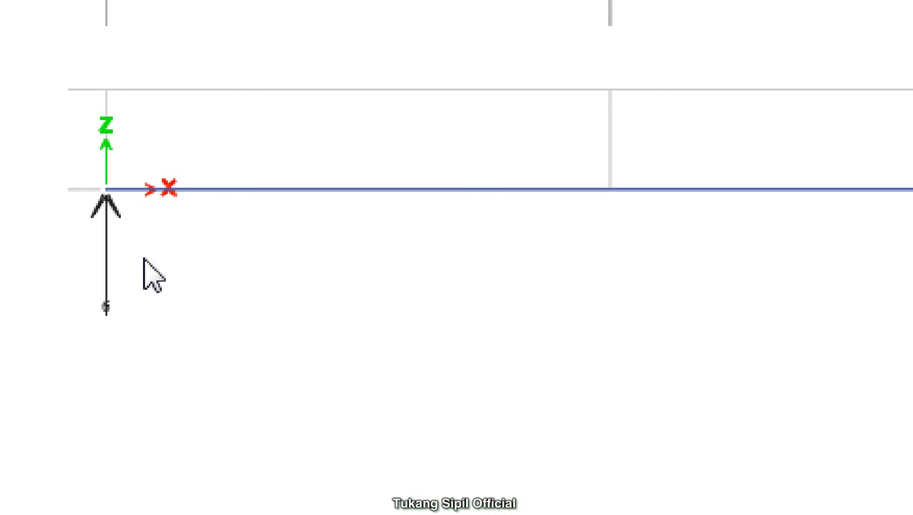
mouse_move(118, 342)
left_mouse_down()
mouse_move(122, 393)
mouse_move(93, 392)
left_mouse_up()
mouse_move(156, 344)
left_mouse_down()
mouse_move(192, 359)
mouse_move(180, 391)
mouse_move(242, 344)
left_mouse_up()
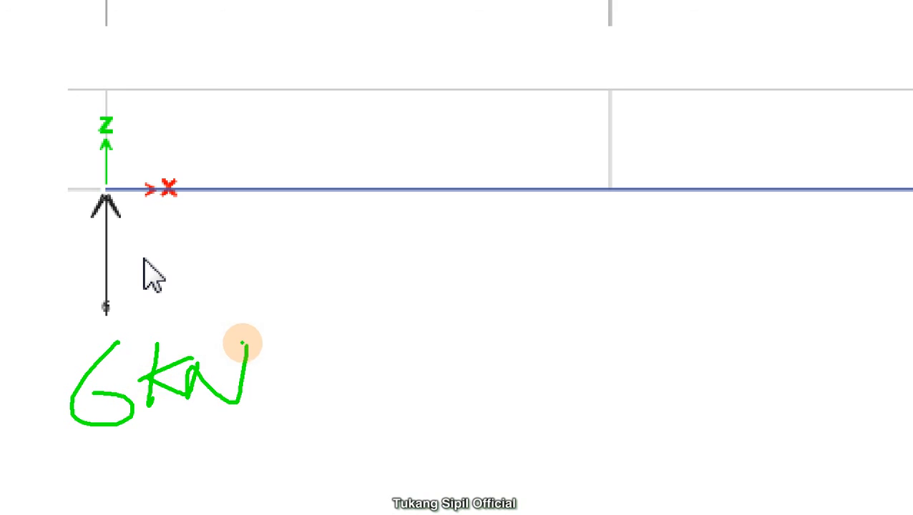
key("Escape")
left_click(382, 397)
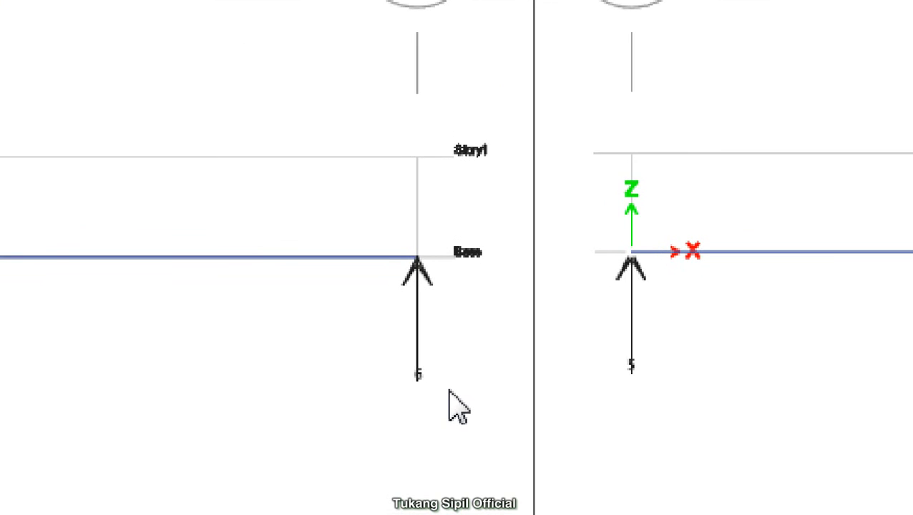
left_click_drag(358, 349, 336, 413)
left_click_drag(385, 390, 377, 441)
mouse_move(414, 391)
left_mouse_down()
mouse_move(423, 432)
mouse_move(468, 422)
mouse_move(482, 377)
left_mouse_up()
mouse_move(354, 330)
left_mouse_down()
mouse_move(300, 440)
mouse_move(543, 381)
mouse_move(341, 319)
left_mouse_up()
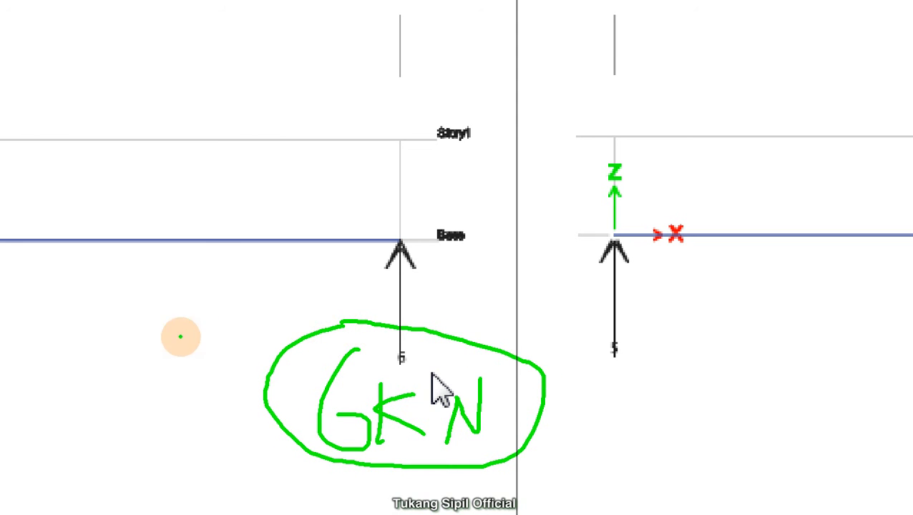
mouse_move(55, 312)
left_mouse_down()
mouse_move(55, 361)
mouse_move(78, 354)
mouse_move(128, 363)
left_mouse_up()
mouse_move(115, 283)
left_mouse_down()
mouse_move(135, 431)
mouse_move(50, 291)
left_mouse_up()
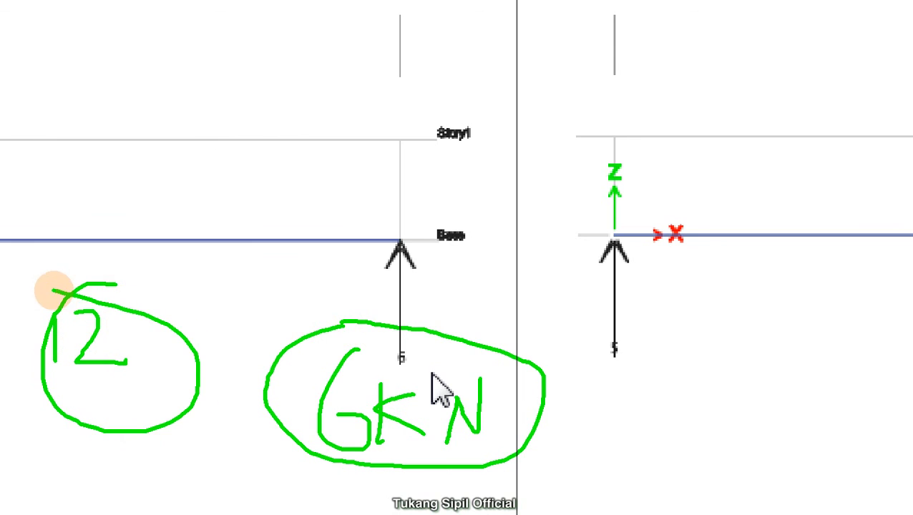
left_click_drag(176, 271, 276, 269)
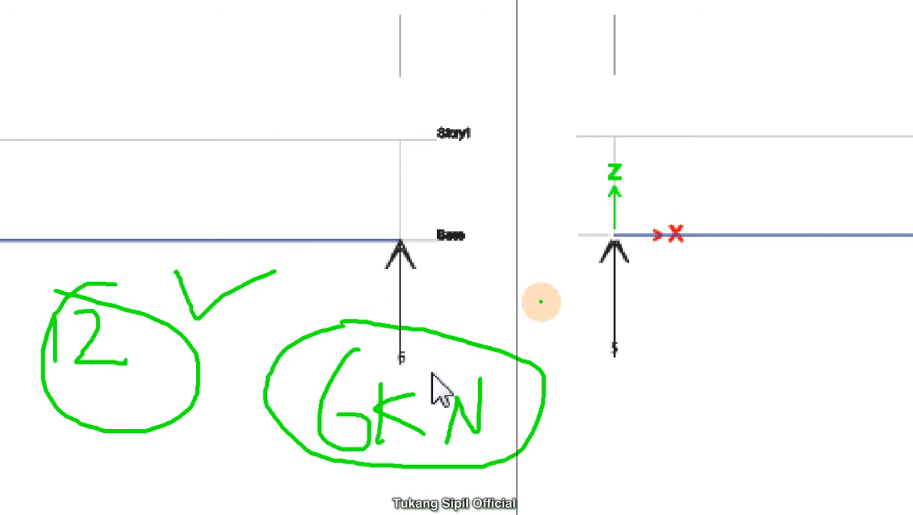
Examine the BEBAN HIDUP reactions at supports A and C and compare them with the live load on the beam
mouse_move(517, 300)
left_mouse_down()
mouse_move(548, 299)
mouse_move(547, 316)
left_mouse_up()
left_click_drag(544, 282, 548, 309)
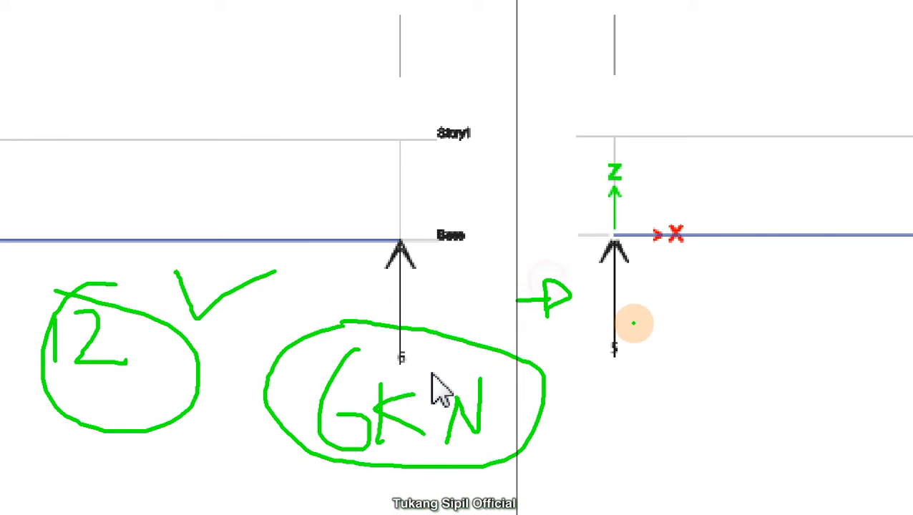
mouse_move(651, 320)
left_mouse_down()
mouse_move(655, 360)
mouse_move(668, 322)
left_mouse_up()
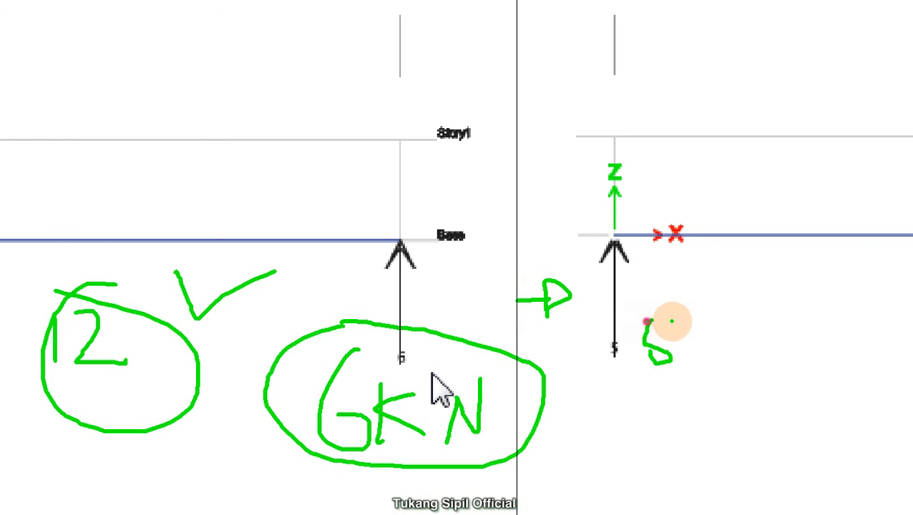
left_click(858, 397)
scroll(879, 385, "up", 3)
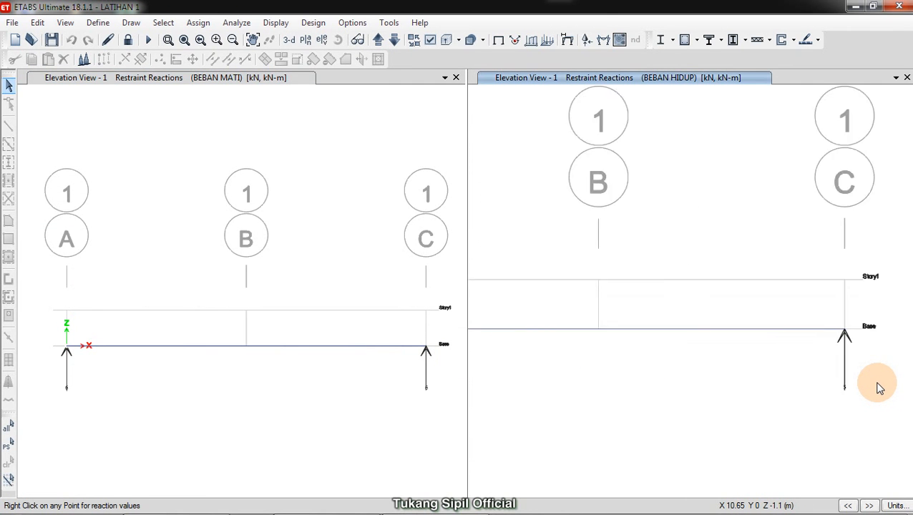
scroll(878, 385, "down", 3)
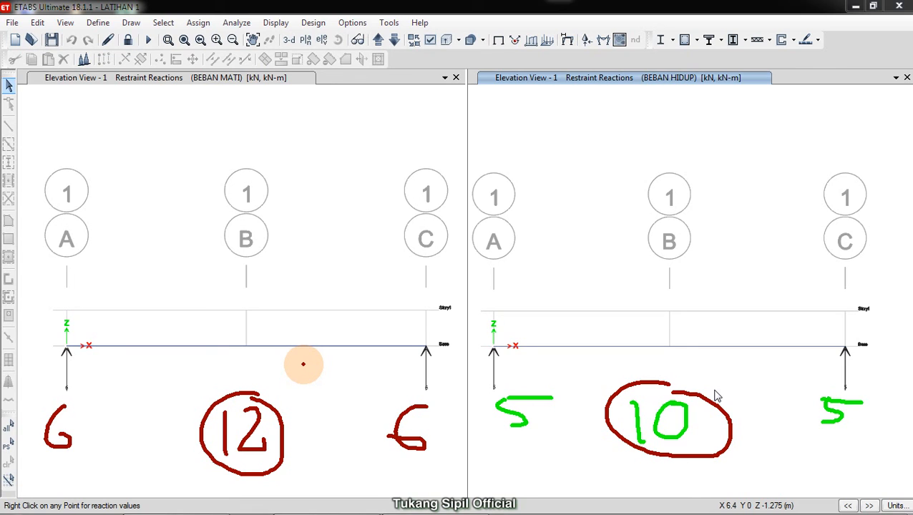
key("Escape")
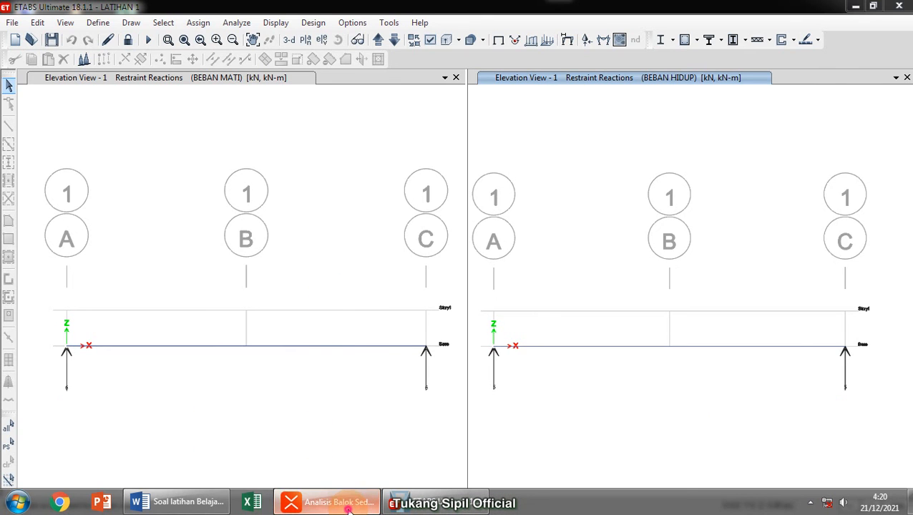
Switch to the XMind outline, mark 1. Reaksi Tumpuan as completed, select 2. Momen and return to ETABS
left_click(349, 506)
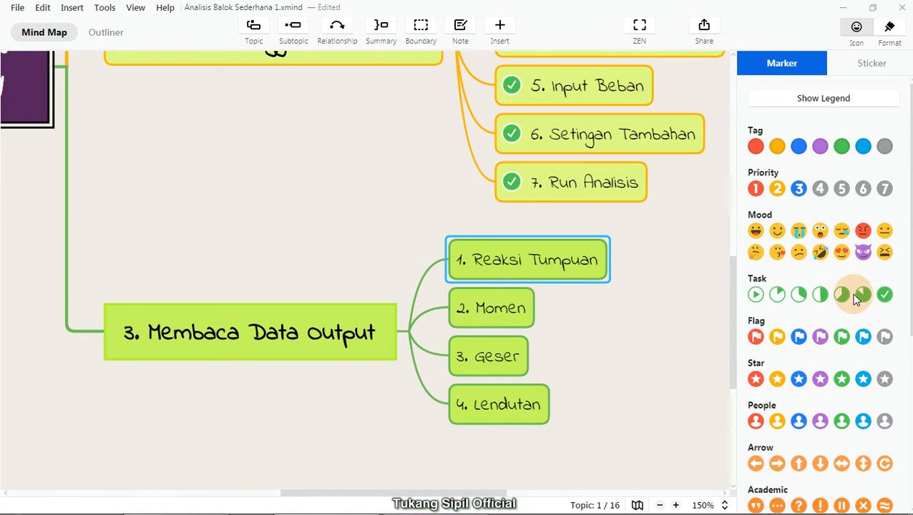
left_click(884, 294)
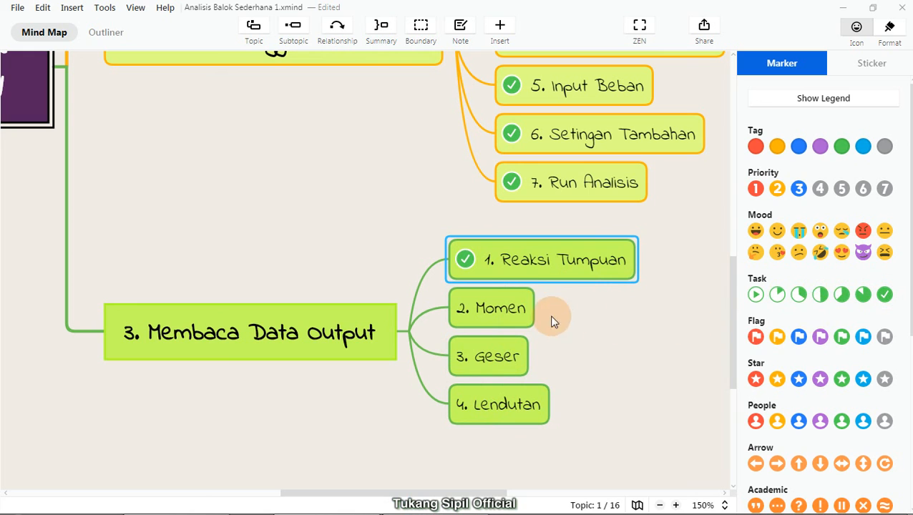
left_click(507, 308)
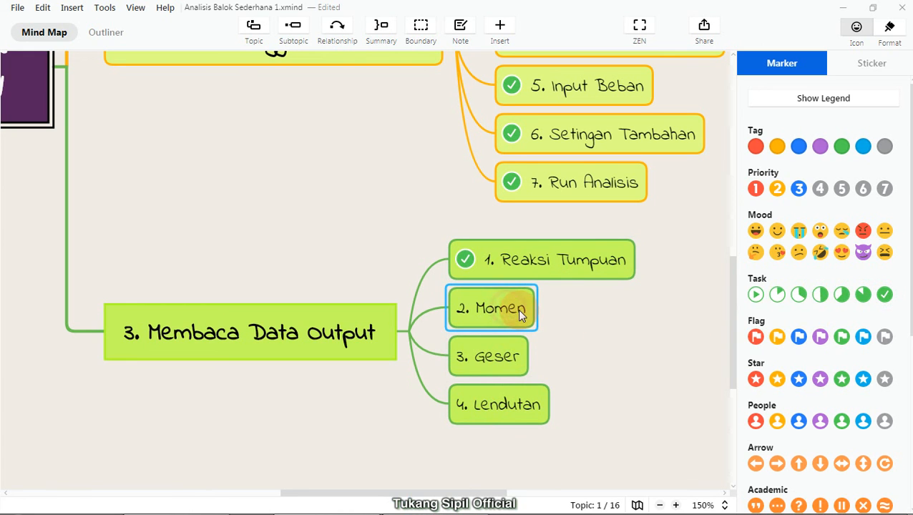
left_click(844, 10)
Activate the BEBAN MATI restraint reactions view and open the member force diagram settings for frames, piers, spandrels and links
left_click(322, 279)
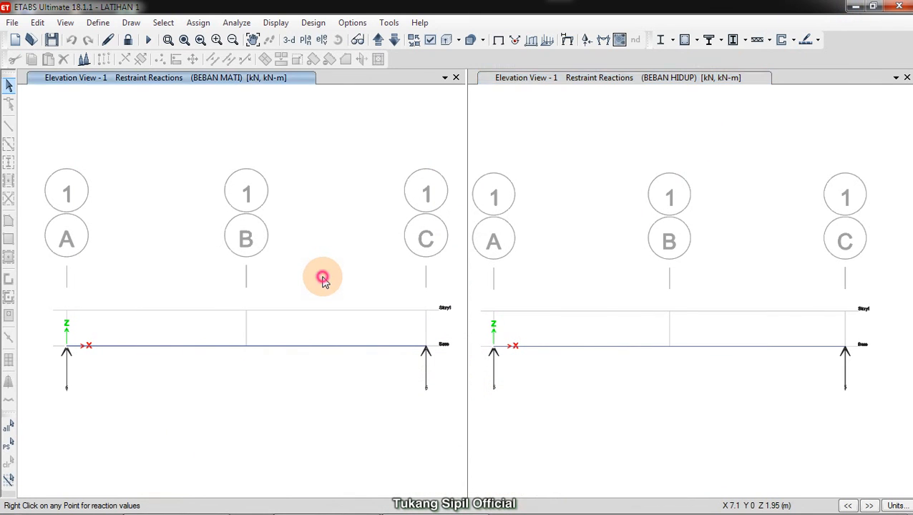
left_click(283, 25)
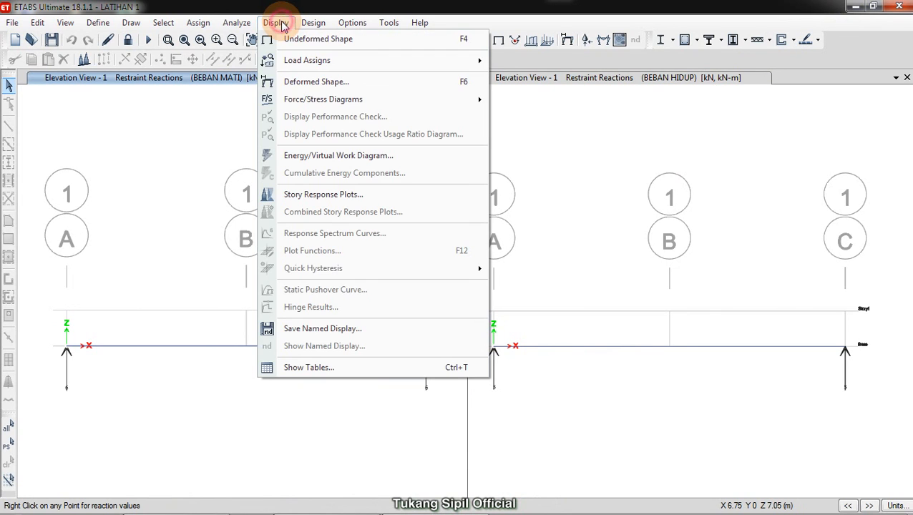
mouse_move(283, 99)
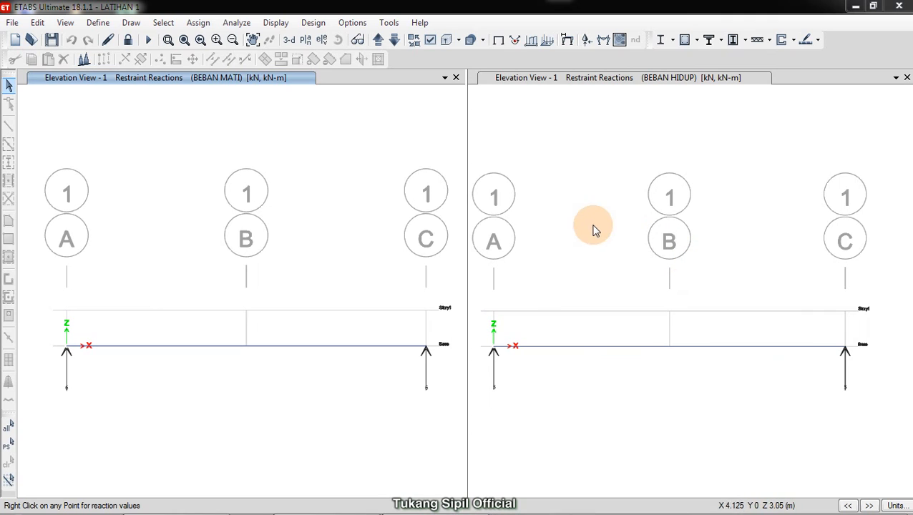
left_click(277, 23)
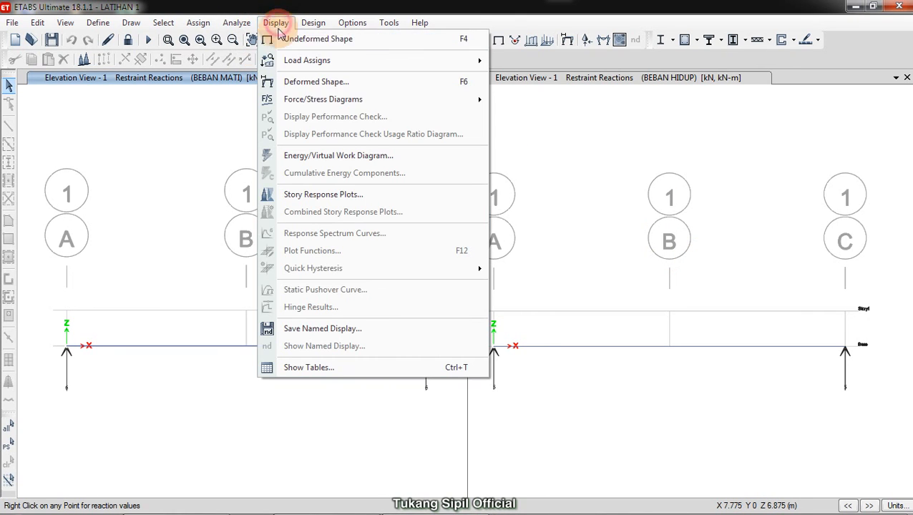
mouse_move(335, 101)
left_click(563, 141)
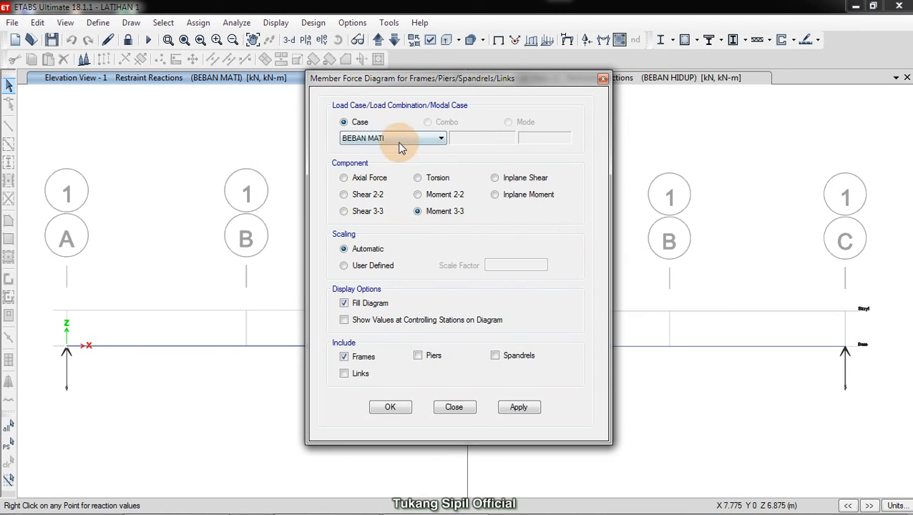
Apply the filled Moment 3-3 frame diagram for BEBAN MATI with values shown at controlling stations
left_click(370, 139)
left_click(366, 150)
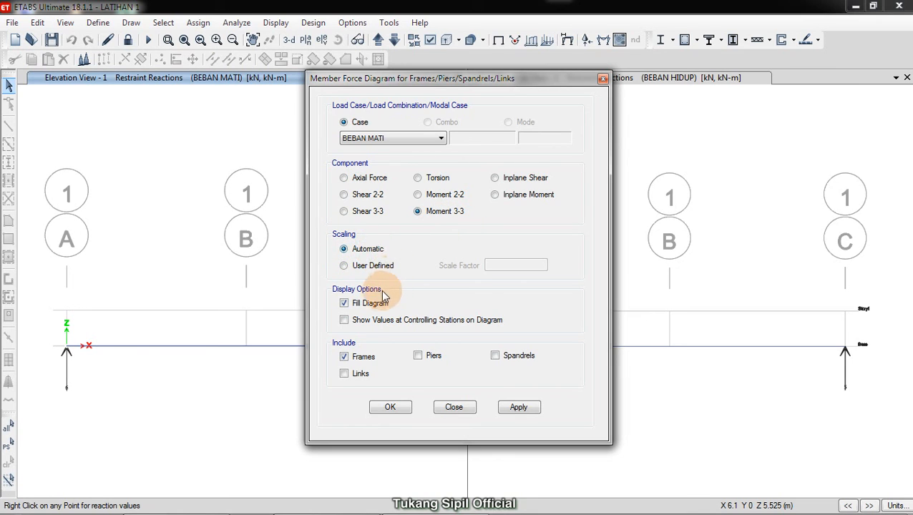
left_click(344, 324)
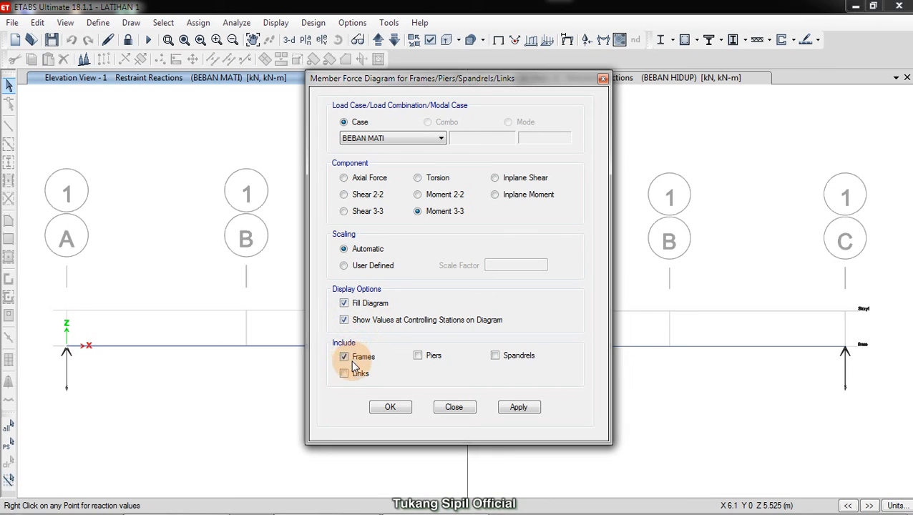
left_click(521, 409)
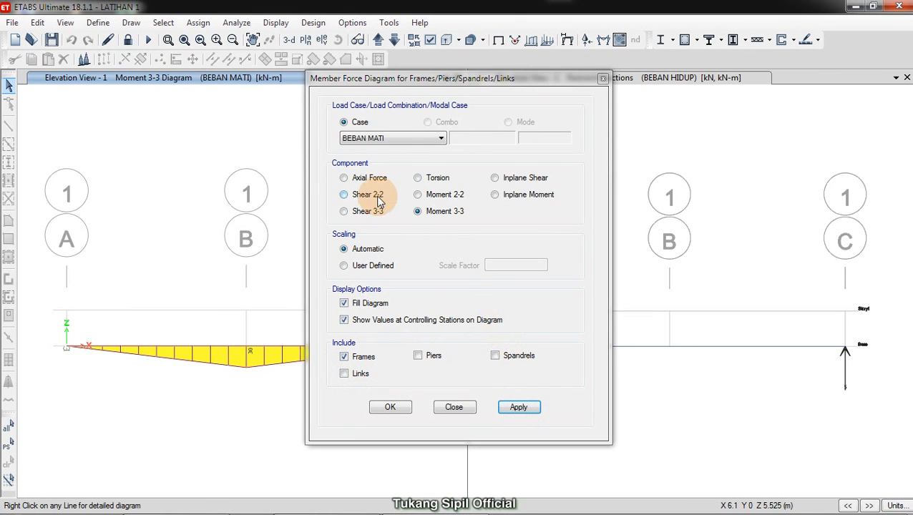
Activate the BEBAN HIDUP restraint reactions view and apply the Moment 3-3 diagram for BEBAN HIDUP to it
left_click_drag(406, 77, 229, 61)
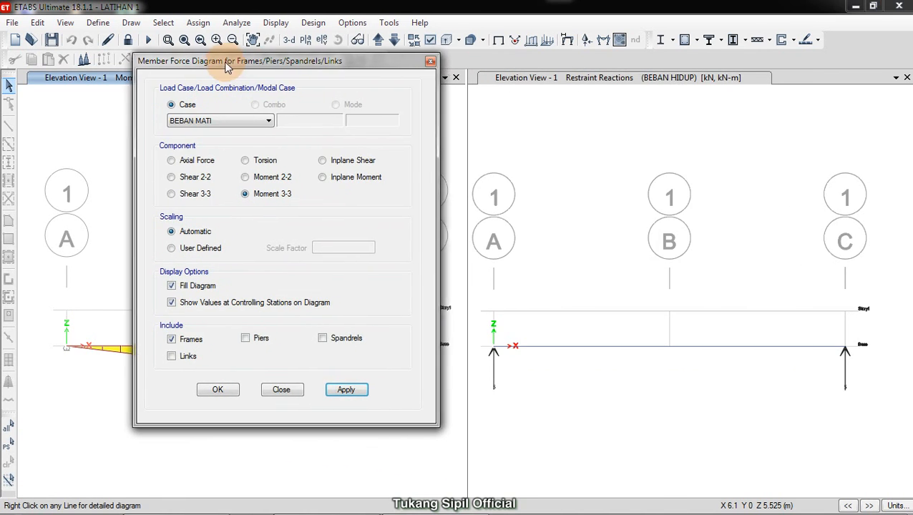
left_click(593, 160)
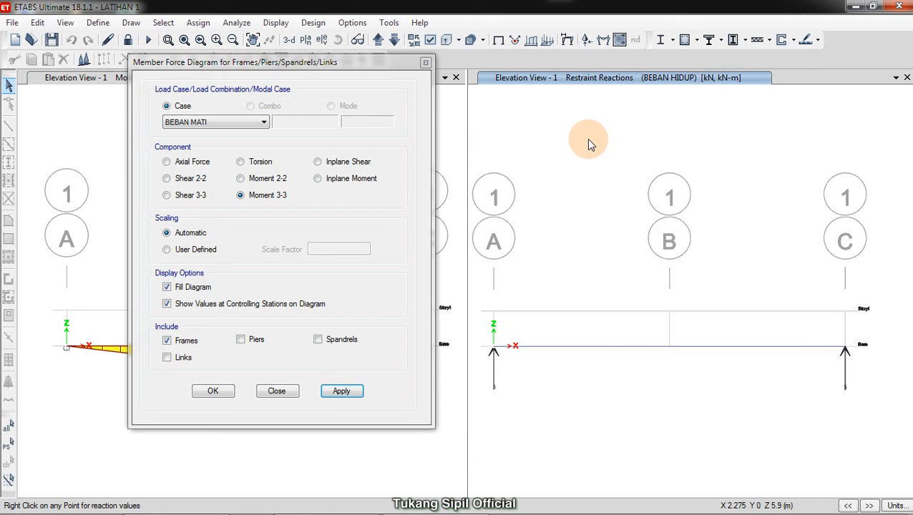
left_click(261, 122)
left_click(202, 144)
left_click(341, 390)
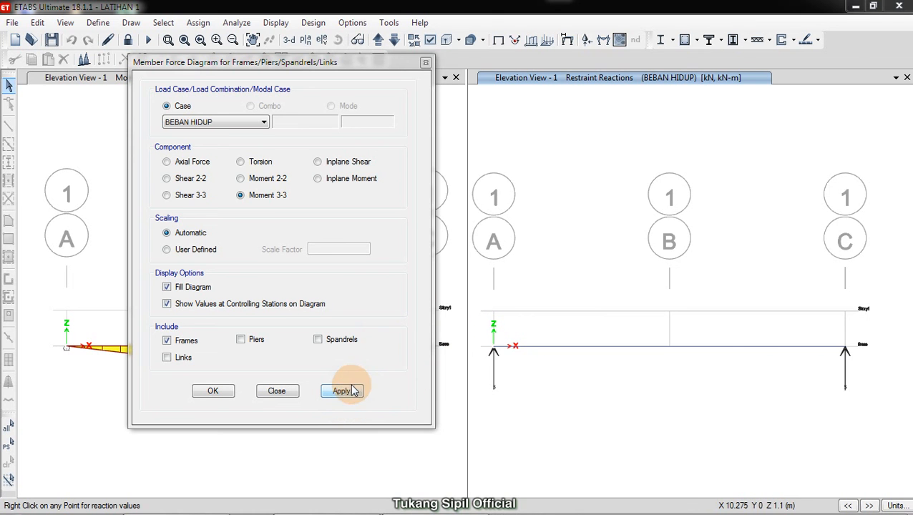
left_click(370, 474)
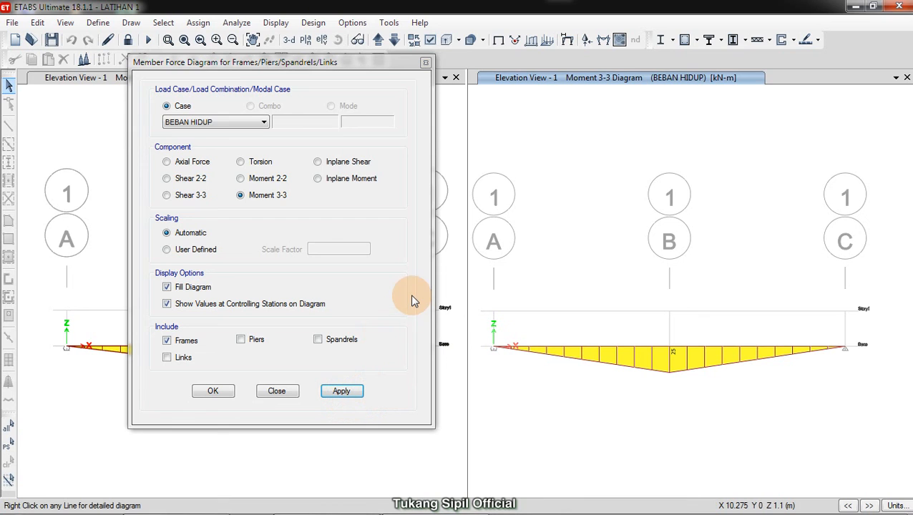
Uncover both moment diagrams and compare the midspan moments of BEBAN MATI and BEBAN HIDUP
left_click_drag(390, 70, 458, 423)
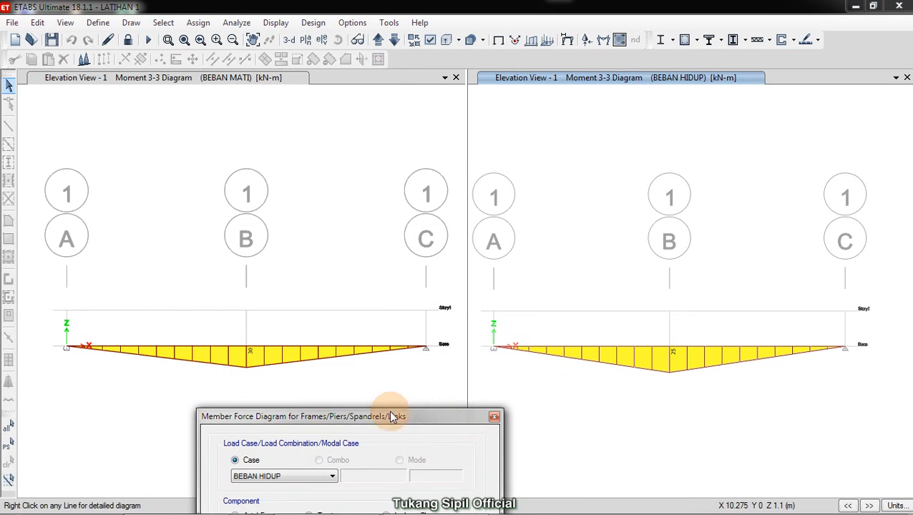
left_click(242, 381)
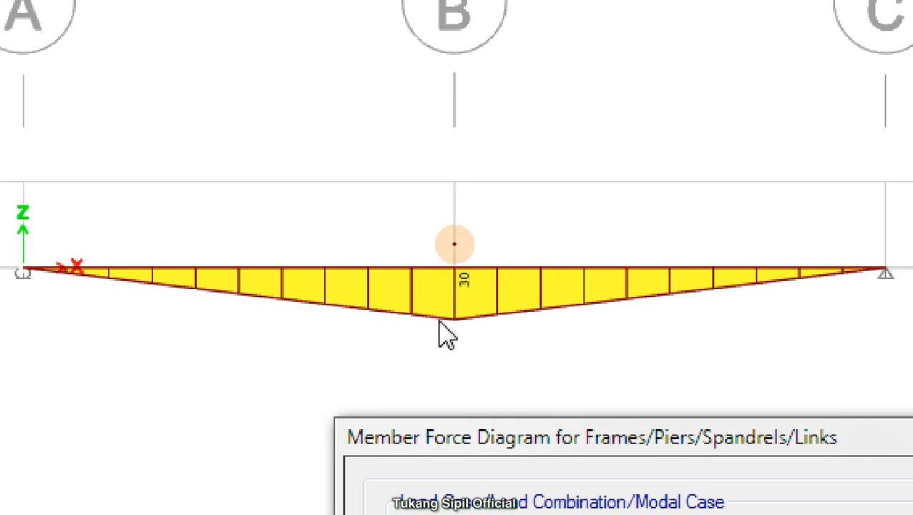
mouse_move(456, 249)
left_mouse_down()
mouse_move(437, 286)
mouse_move(497, 285)
mouse_move(454, 258)
left_mouse_up()
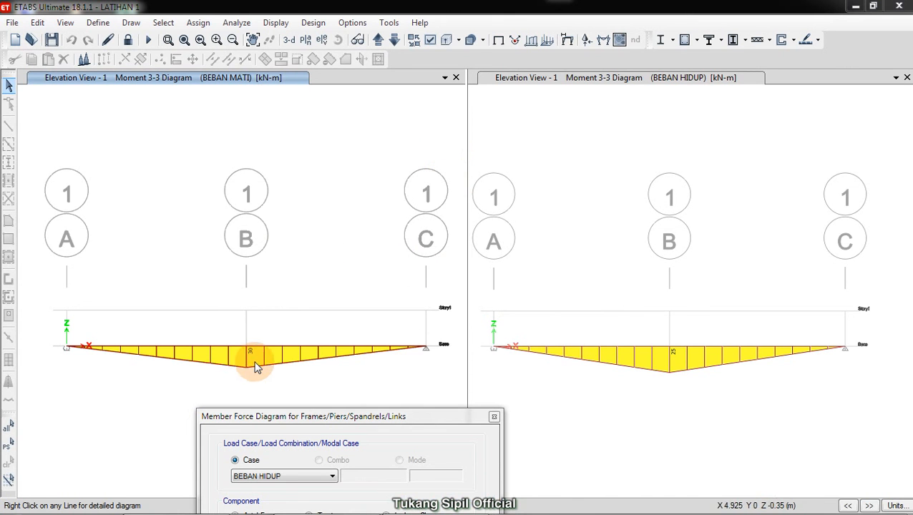
left_click(674, 380)
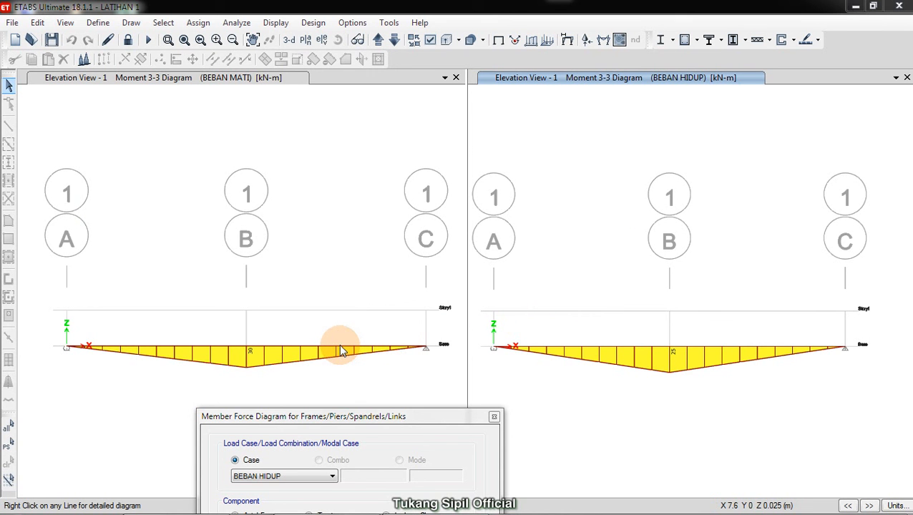
Open the detailed diagram of the beam for BEBAN MATI and examine its loads, shear V2, moment M3 and deflection
right_click(329, 347)
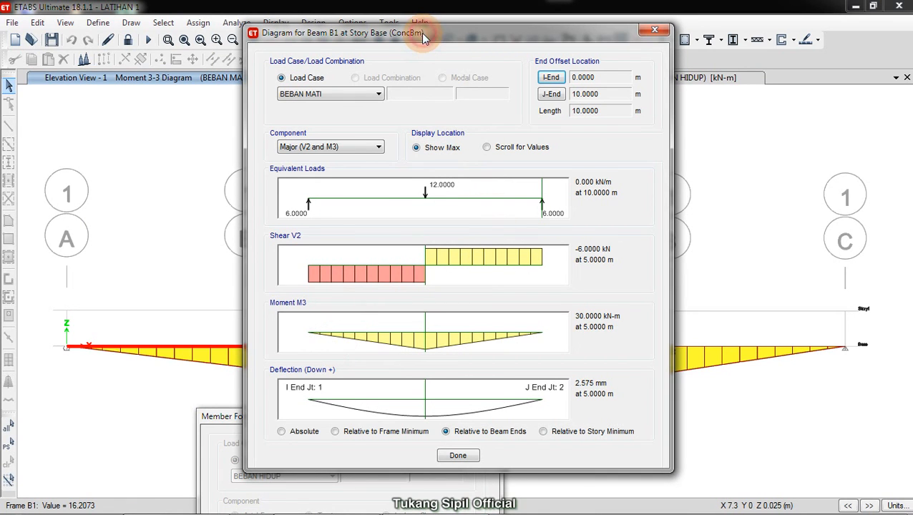
left_click_drag(422, 36, 423, 39)
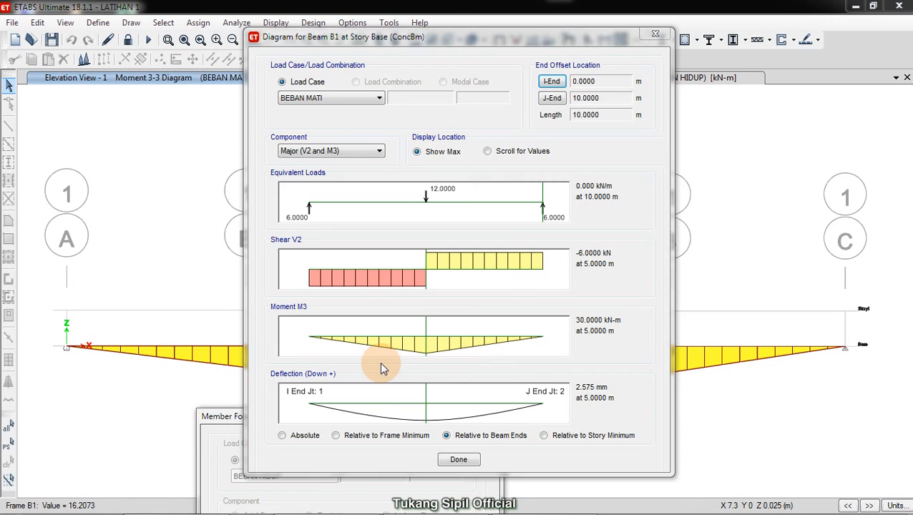
left_click(591, 419)
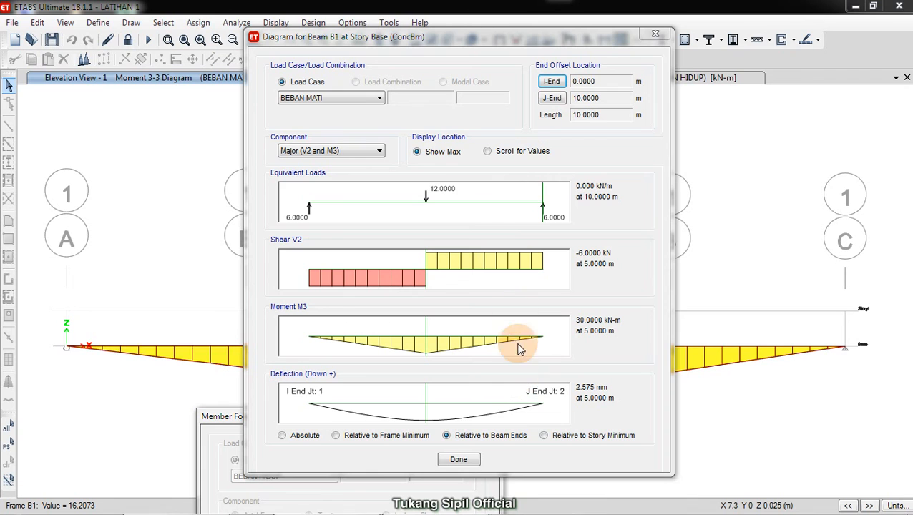
Set the beam diagram's display location to Scroll for Values and examine shear V2 and moment M3 at about 3.48 m
left_click(487, 152)
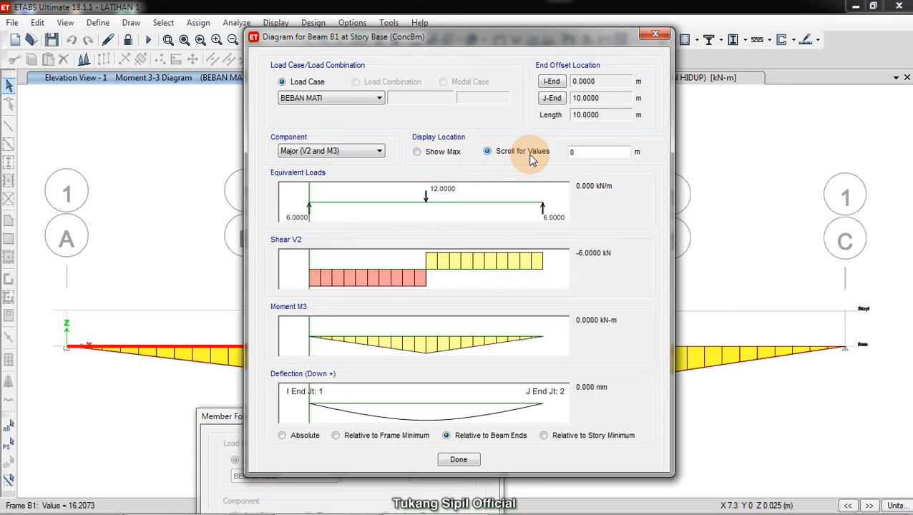
left_click(310, 194)
left_click_drag(310, 193, 390, 190)
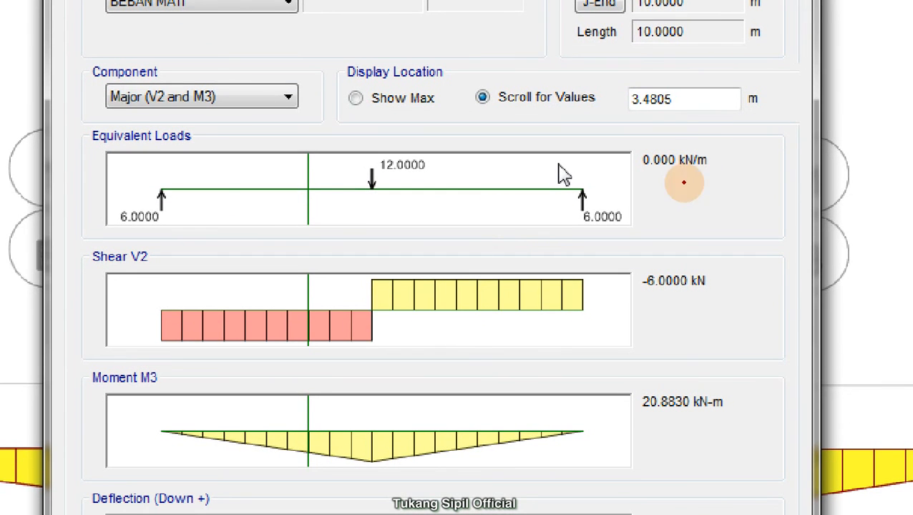
mouse_move(466, 112)
left_mouse_down()
mouse_move(562, 118)
mouse_move(605, 90)
mouse_move(480, 91)
mouse_move(542, 111)
left_mouse_up()
mouse_move(651, 75)
left_mouse_down()
mouse_move(615, 104)
mouse_move(680, 95)
mouse_move(655, 74)
left_mouse_up()
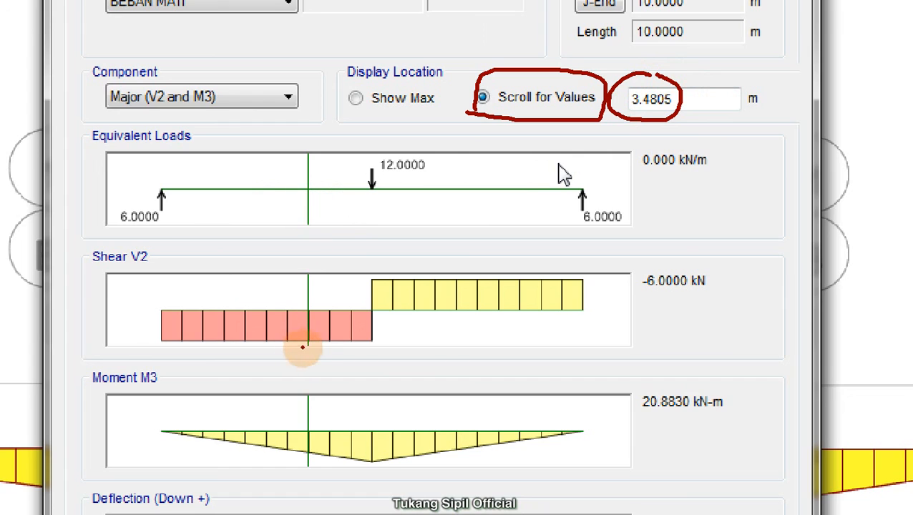
left_click_drag(312, 356, 310, 293)
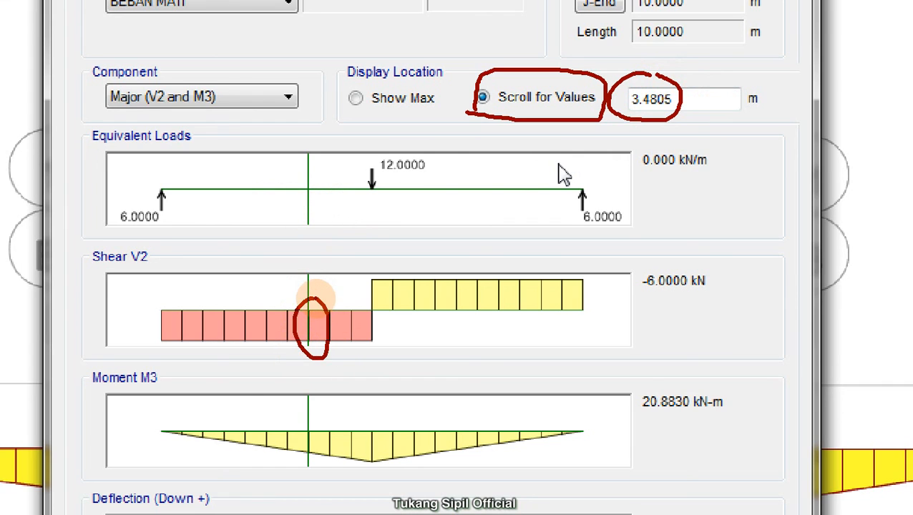
mouse_move(313, 414)
left_mouse_down()
mouse_move(286, 433)
mouse_move(326, 411)
left_mouse_up()
mouse_move(636, 417)
left_mouse_down()
mouse_move(711, 417)
mouse_move(684, 373)
mouse_move(634, 415)
left_mouse_up()
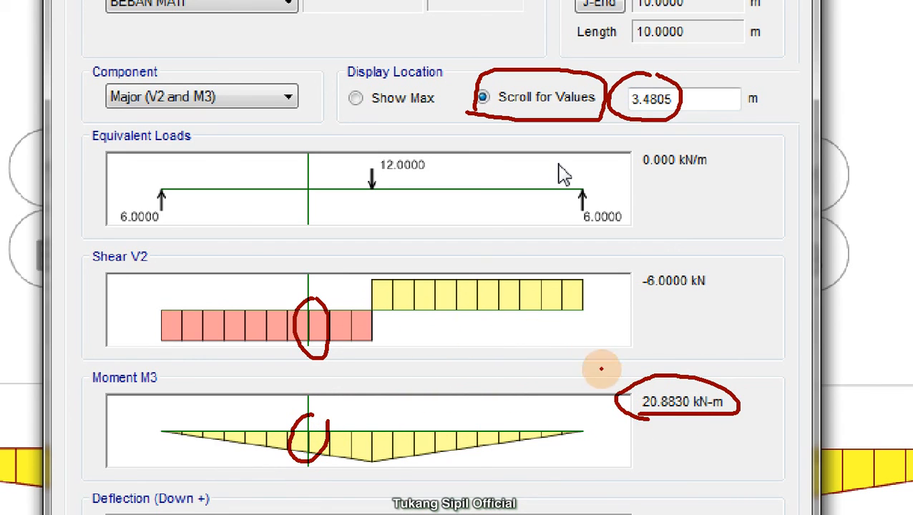
key("Escape")
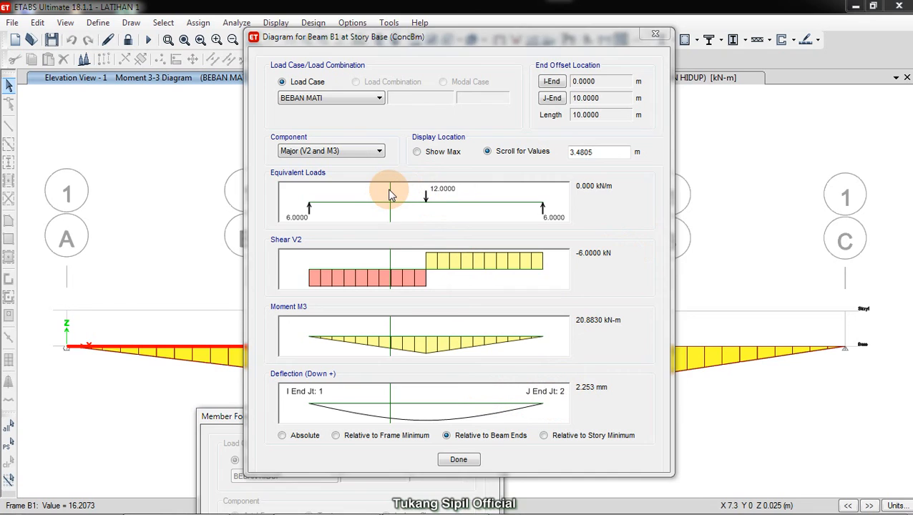
Move the reading location to about 4.46 m, examine shear V2, moment M3 and deflection, and close the beam diagram
left_click_drag(387, 190, 409, 192)
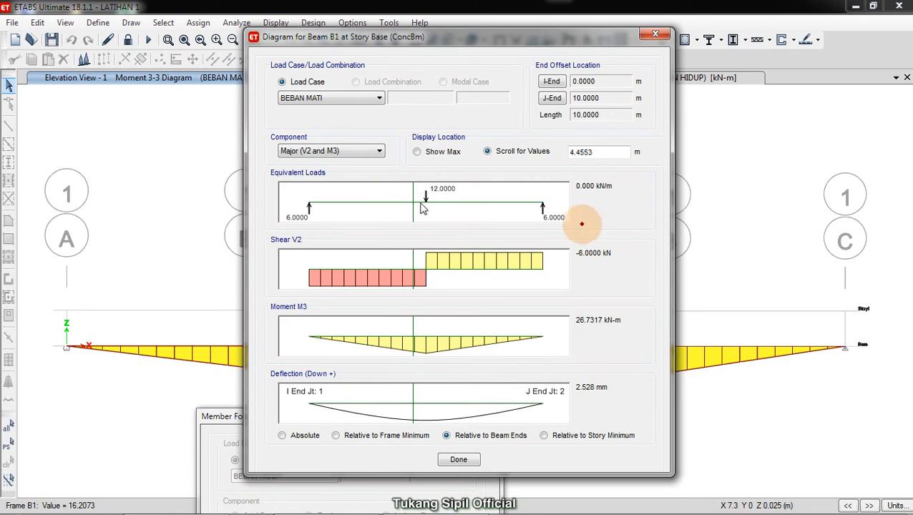
mouse_move(611, 236)
left_mouse_down()
mouse_move(533, 341)
mouse_move(616, 397)
left_mouse_up()
left_click_drag(632, 353, 599, 240)
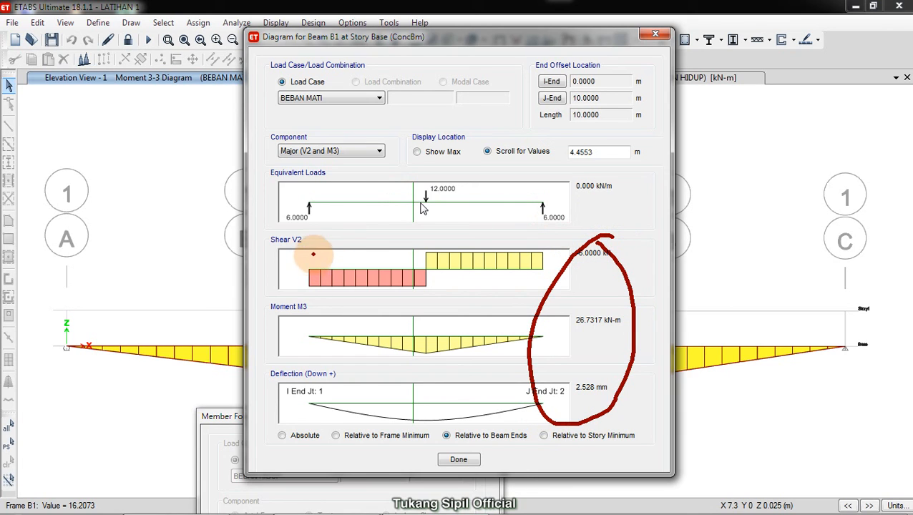
mouse_move(286, 243)
left_mouse_down()
mouse_move(258, 247)
mouse_move(314, 242)
mouse_move(278, 251)
left_mouse_up()
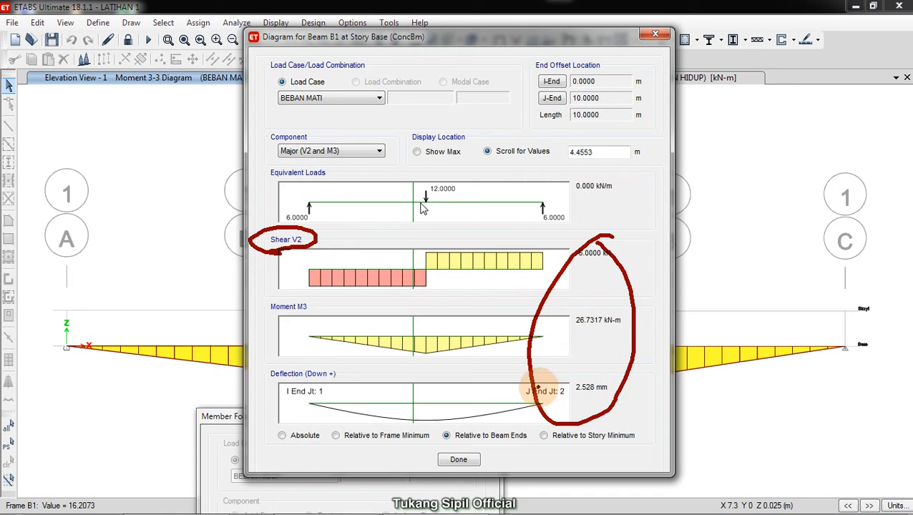
left_click(458, 459)
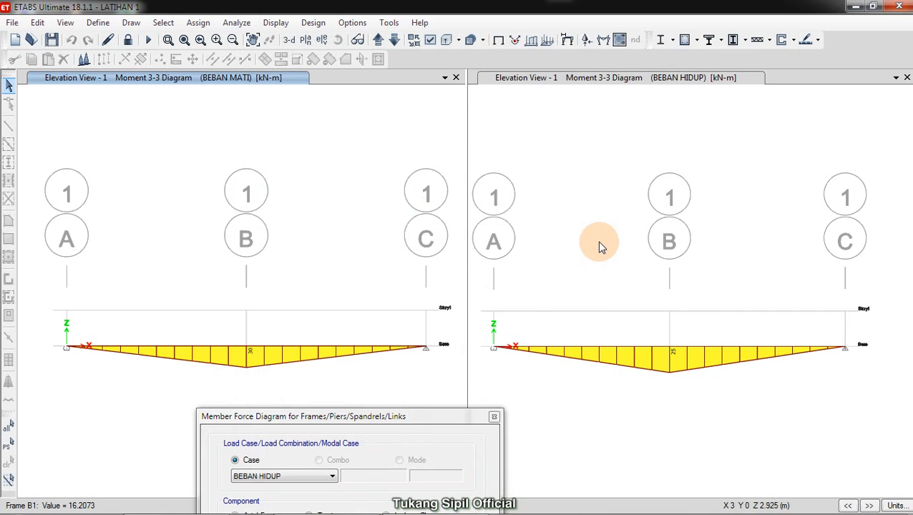
Apply the filled Shear 2-2 frame diagram for BEBAN MATI to the BEBAN MATI moment view
mouse_move(336, 492)
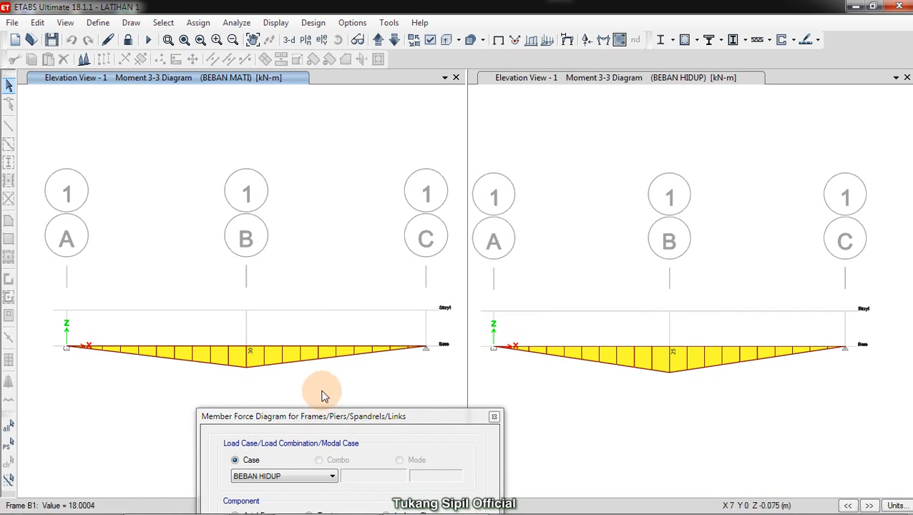
left_click_drag(346, 415, 481, 93)
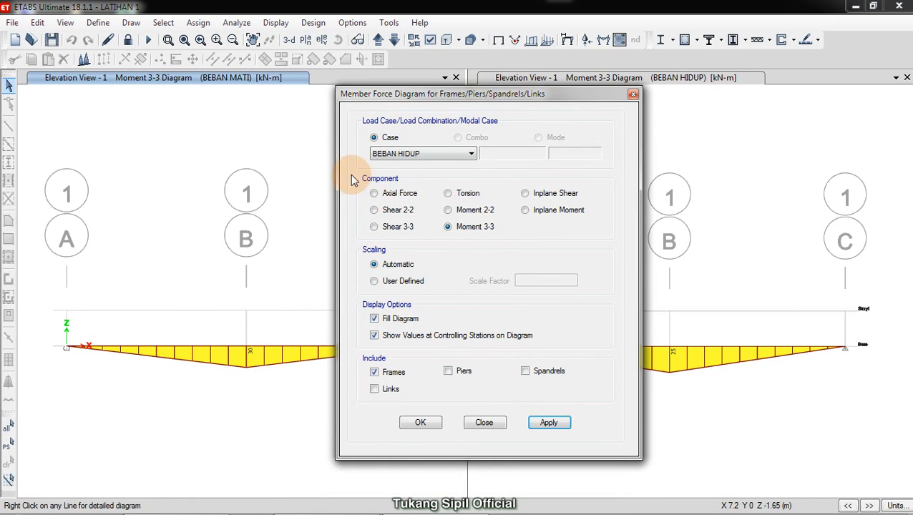
left_click(395, 212)
left_click(413, 153)
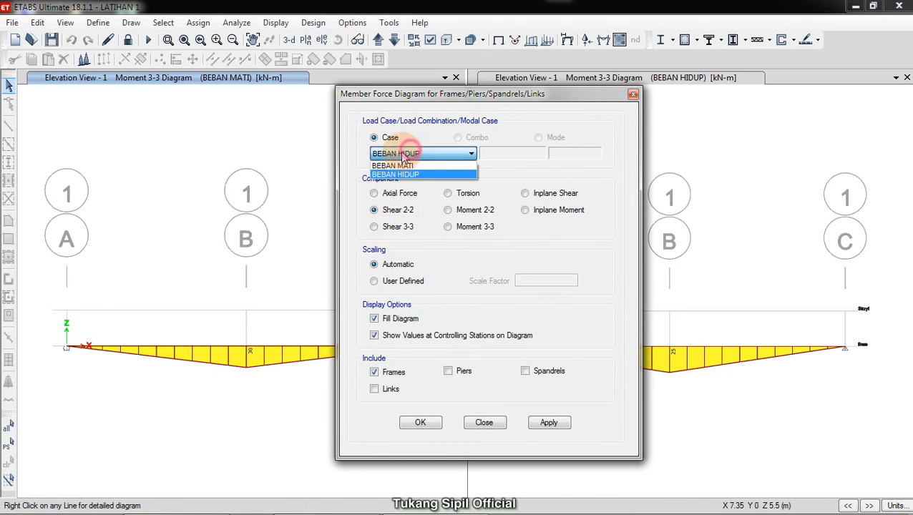
left_click(398, 163)
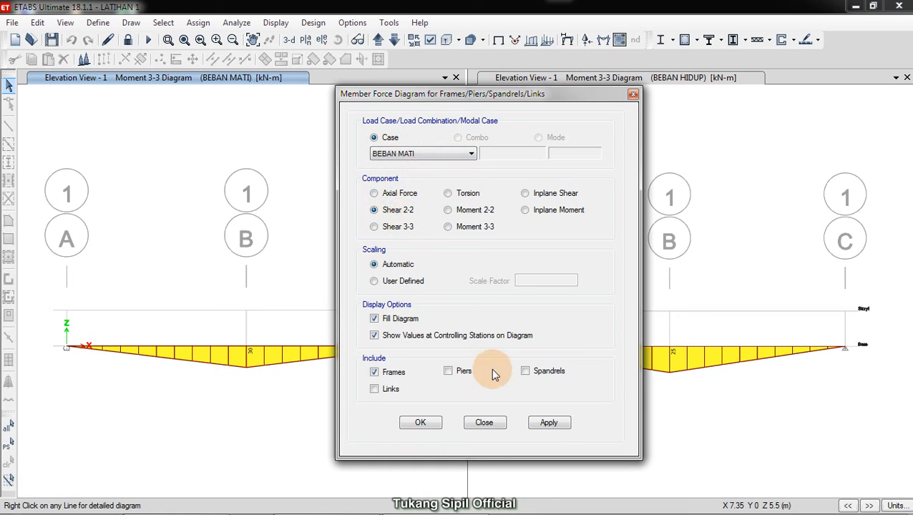
left_click(550, 422)
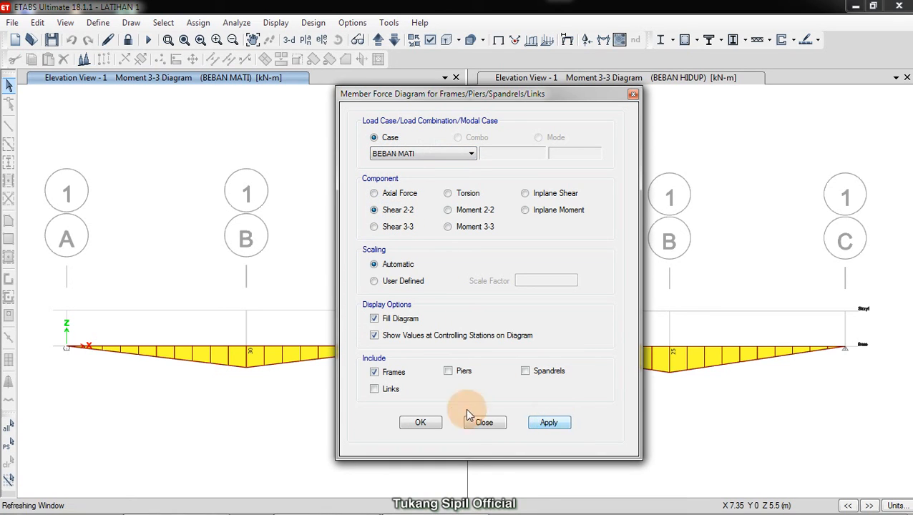
Activate the BEBAN HIDUP moment view and apply the Shear 2-2 diagram for BEBAN HIDUP to it
left_click(706, 152)
left_click(452, 156)
left_click(390, 167)
left_click(734, 108)
left_click(395, 215)
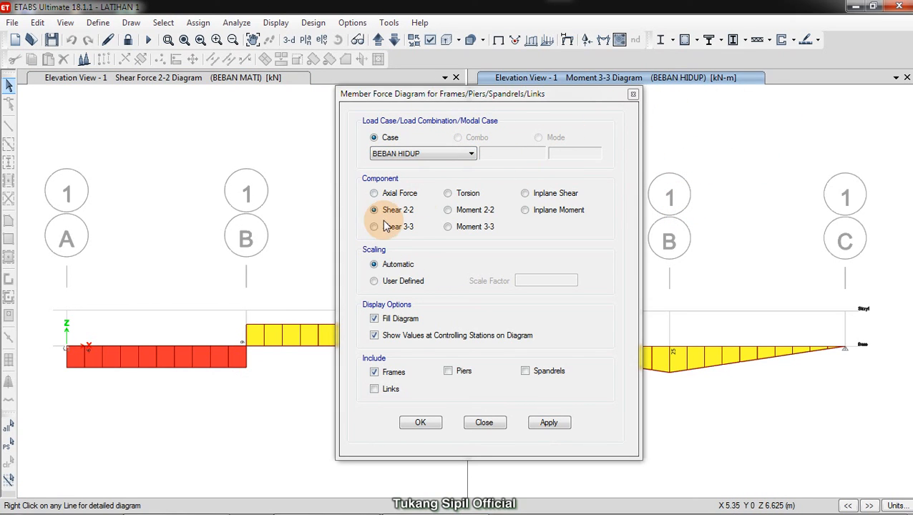
left_click(547, 422)
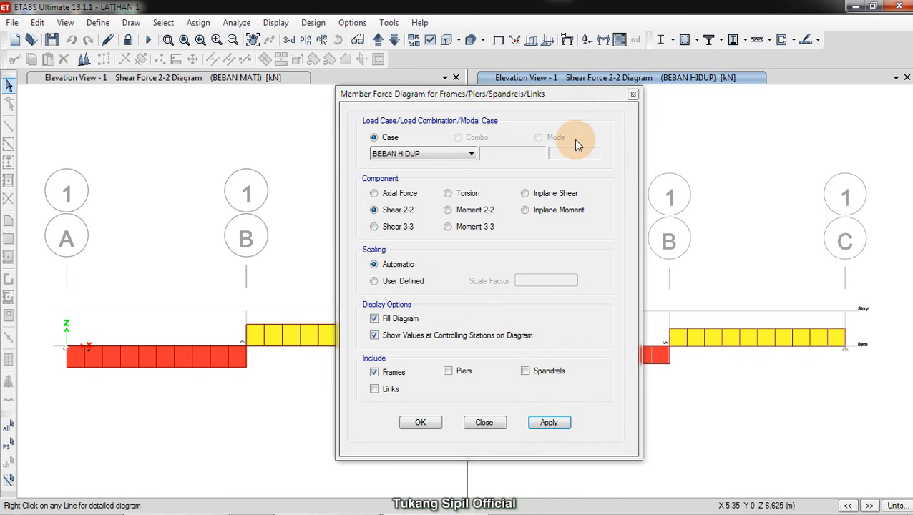
Uncover both shear diagrams and examine the beam's detailed diagram for BEBAN HIDUP
left_click_drag(568, 96, 519, 416)
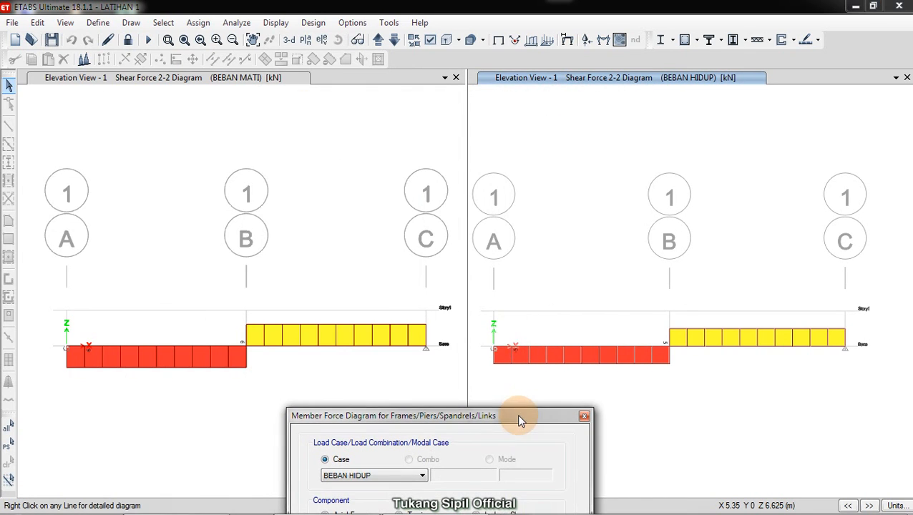
right_click(638, 350)
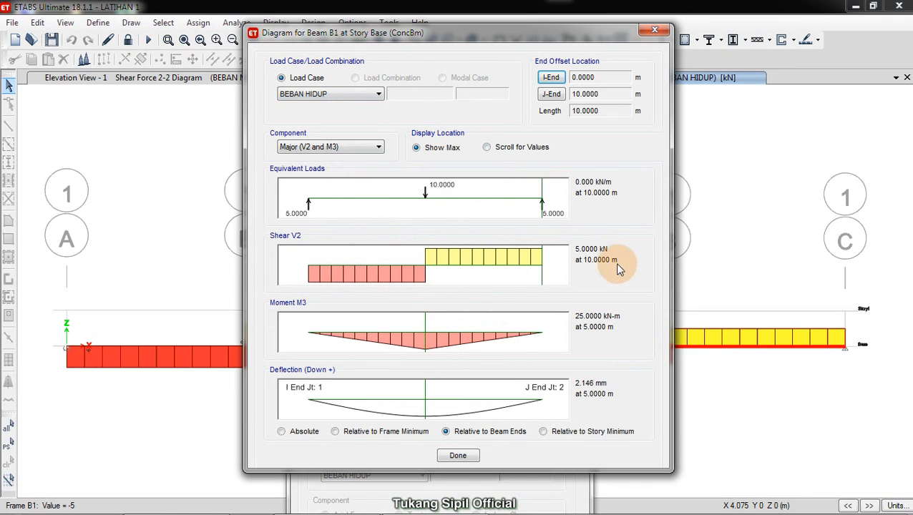
left_click(653, 32)
Display the Axial Force diagram and then the Torsion diagram for BEBAN HIDUP in the active view
left_click_drag(509, 409, 584, 68)
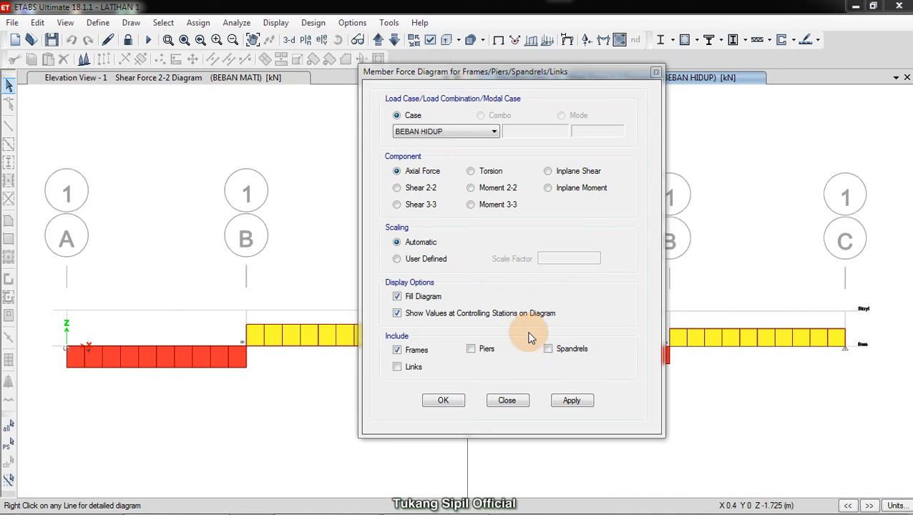
left_click(572, 401)
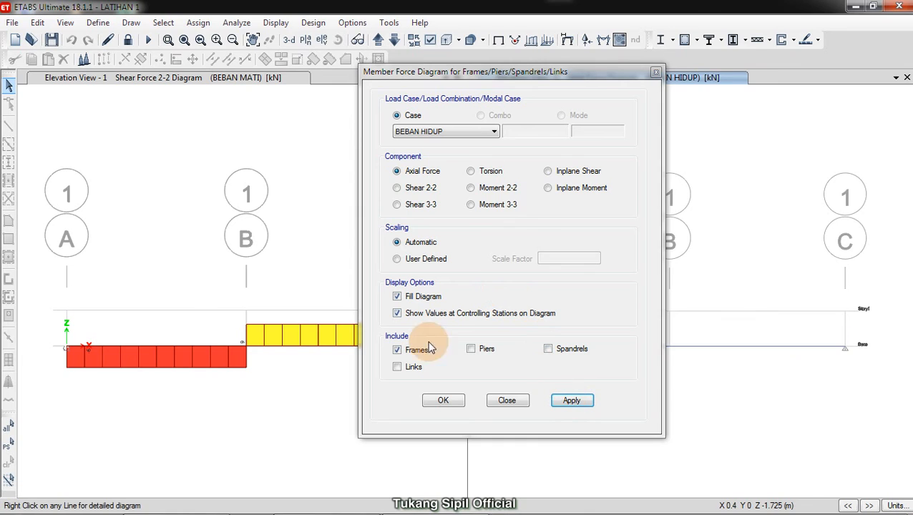
left_click_drag(513, 77, 269, 101)
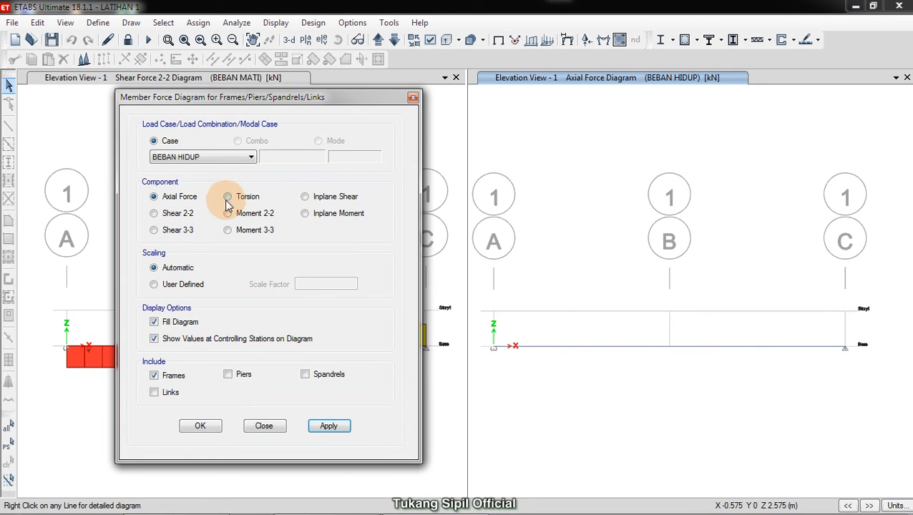
left_click(337, 431)
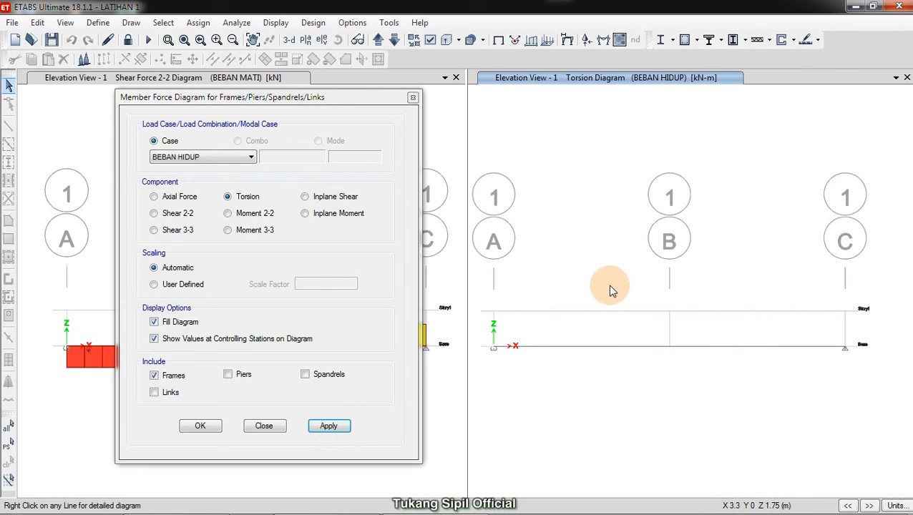
left_click(412, 97)
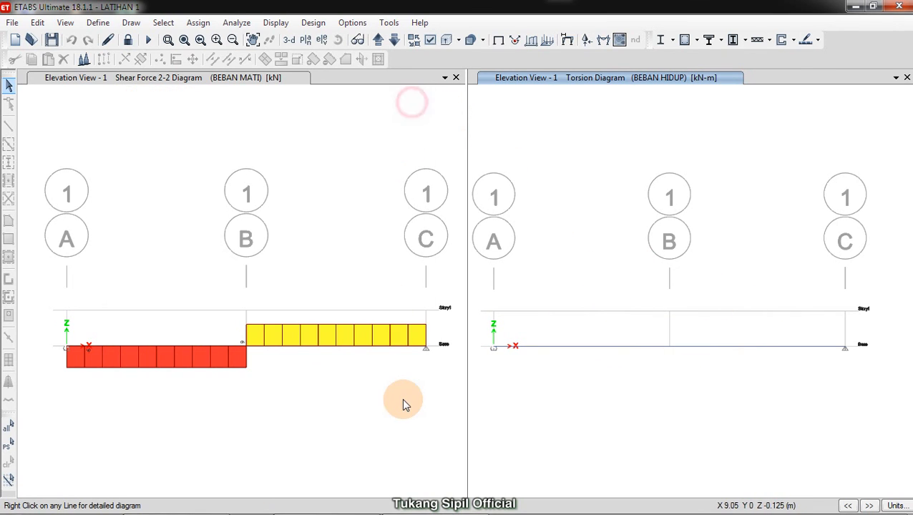
Switch to the XMind mind map and mark 3. Membaca Data Output and its Momen, Geser and Lendutan subtopics as completed
mouse_move(343, 505)
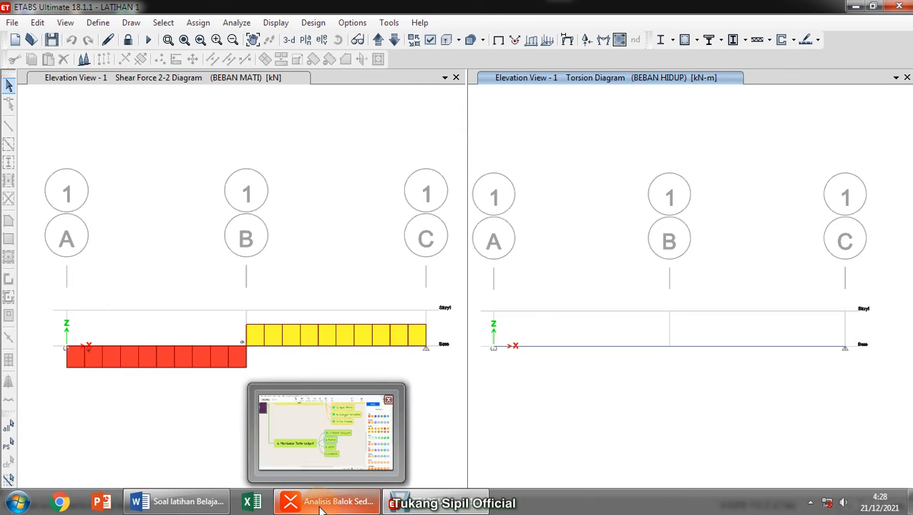
left_click(330, 398)
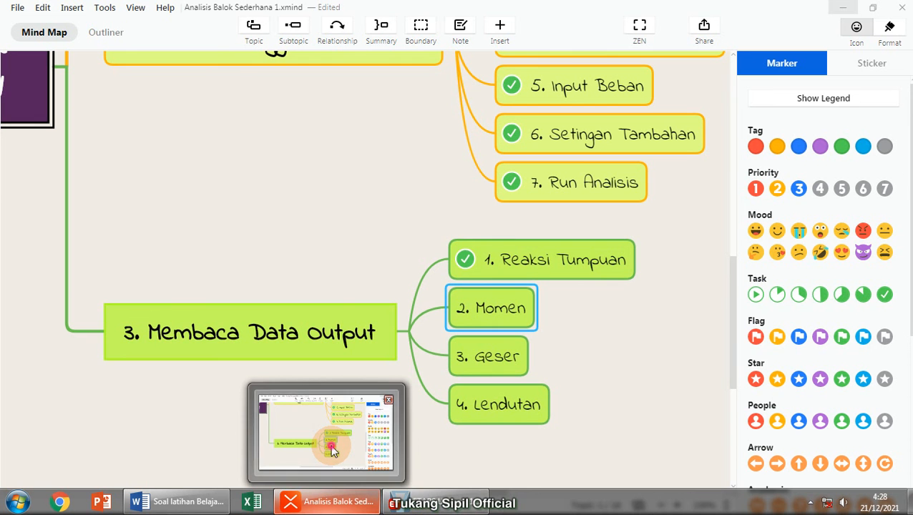
left_click(312, 213)
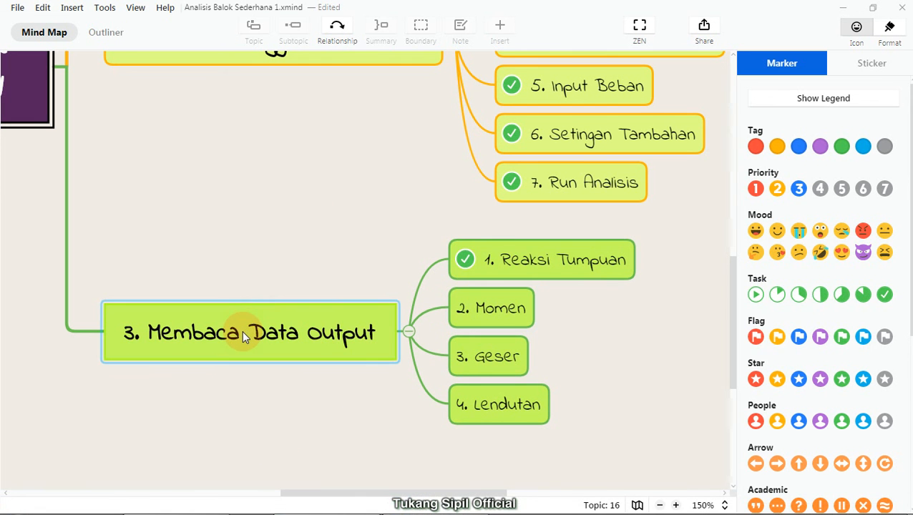
left_click(242, 331)
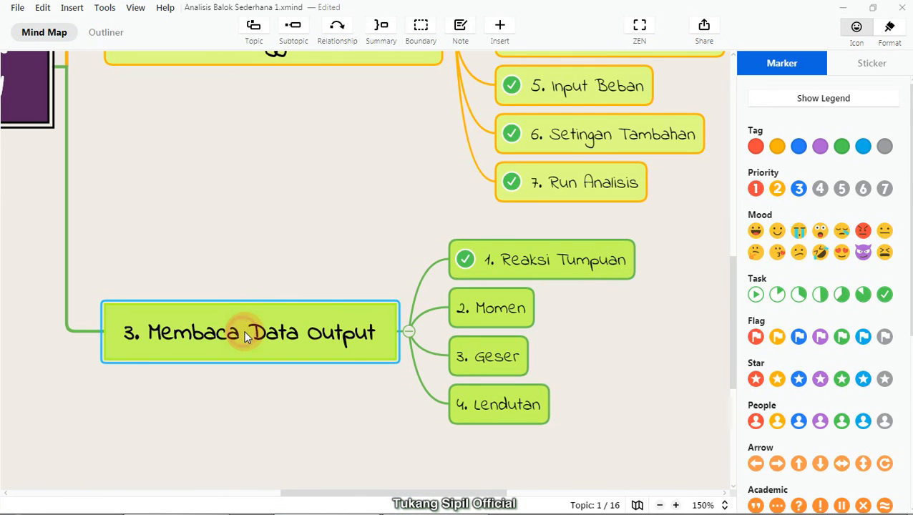
left_click(492, 312, "ctrl")
left_click(496, 368, "ctrl")
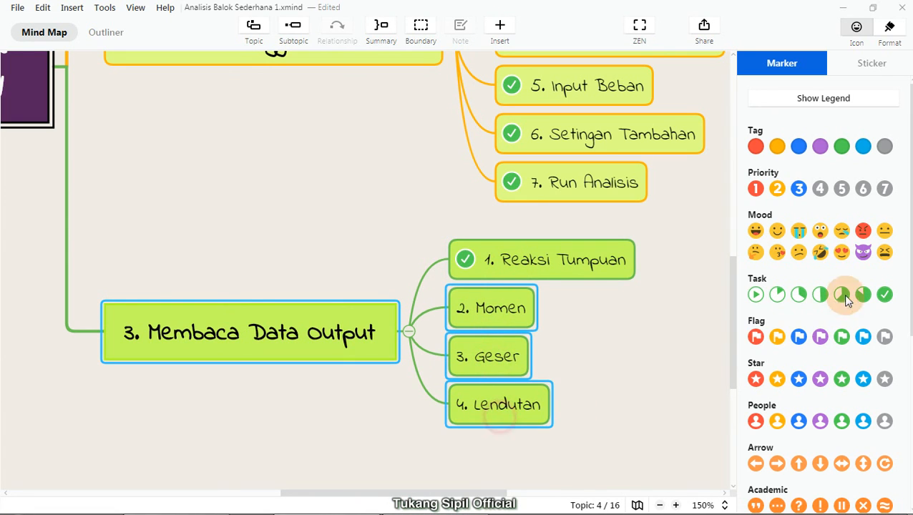
left_click(884, 294)
left_click(668, 335)
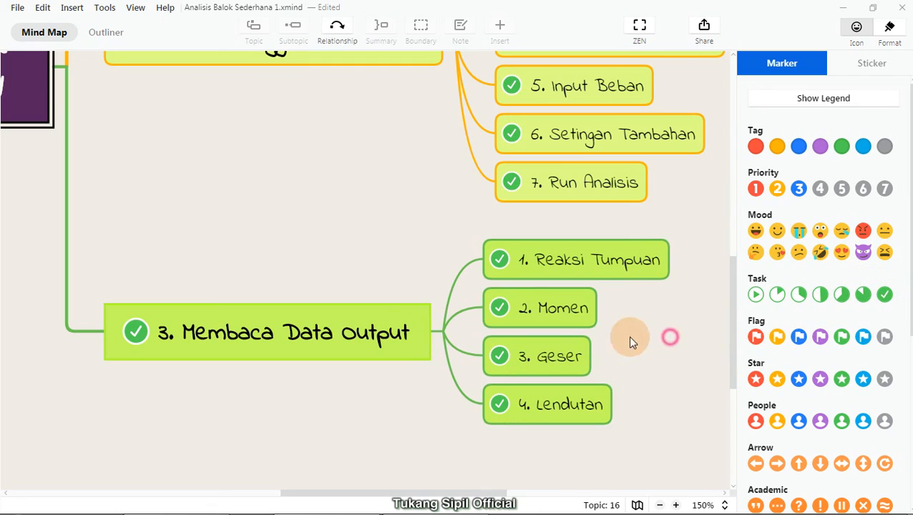
Mark the 1. Soal Latihan and 2. Analisis Menggunakan Etabs topics with the completed-task marker
left_click(381, 332)
scroll(377, 335, "down", 1, "ctrl")
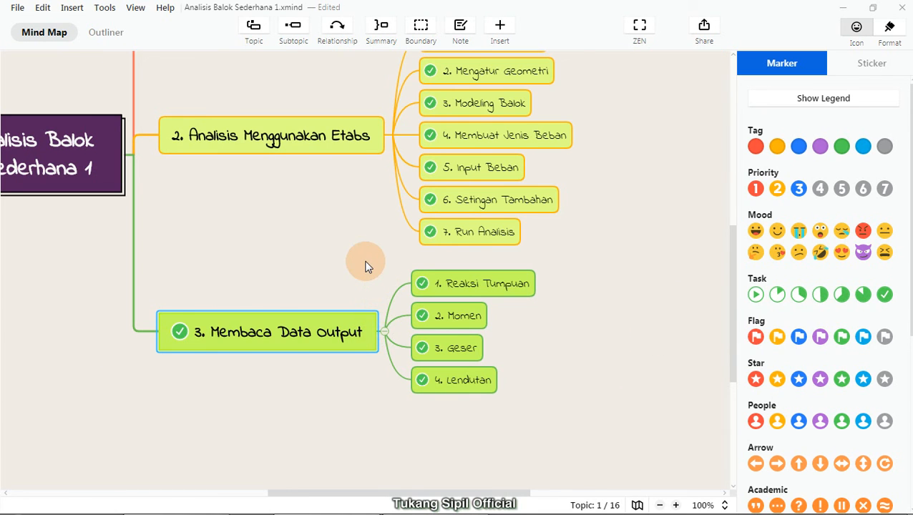
scroll(364, 266, "up", 2)
left_click(335, 262)
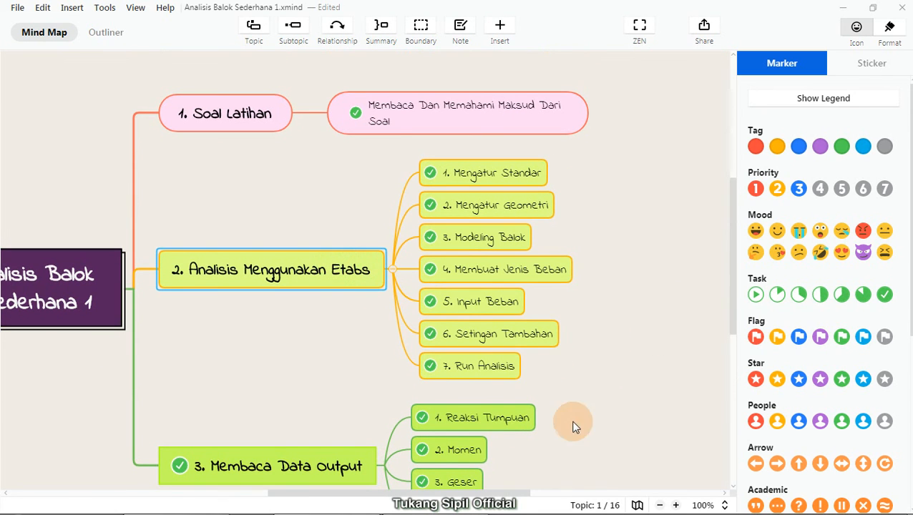
left_click(511, 492)
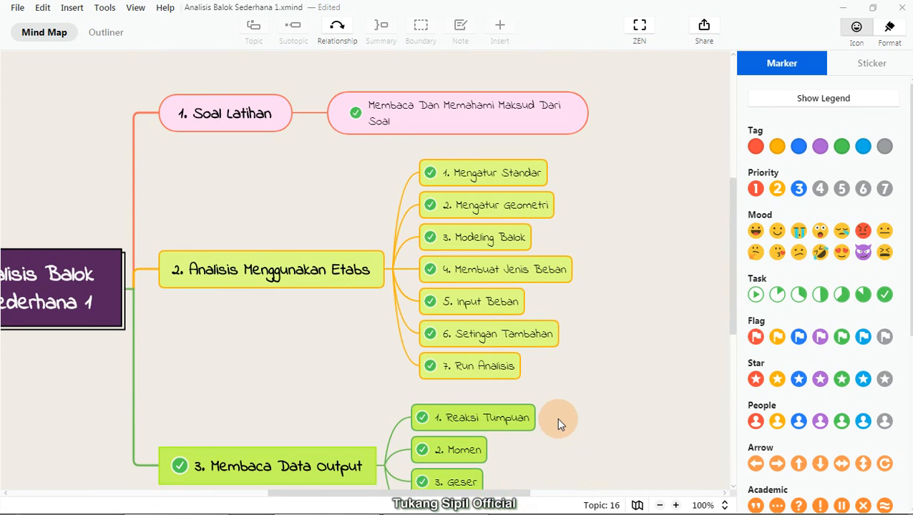
left_click_drag(522, 494, 487, 492)
scroll(420, 398, "down", 1)
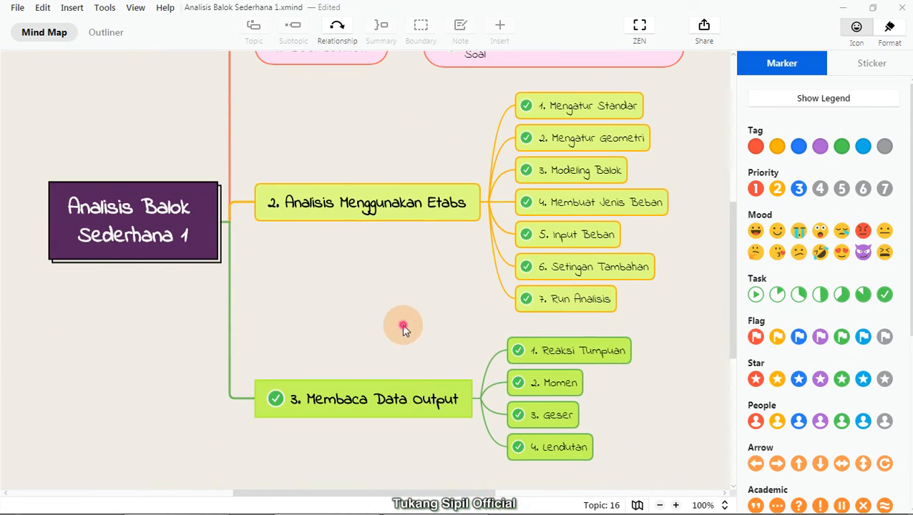
scroll(401, 322, "up", 1)
left_click(301, 117)
left_click(325, 264)
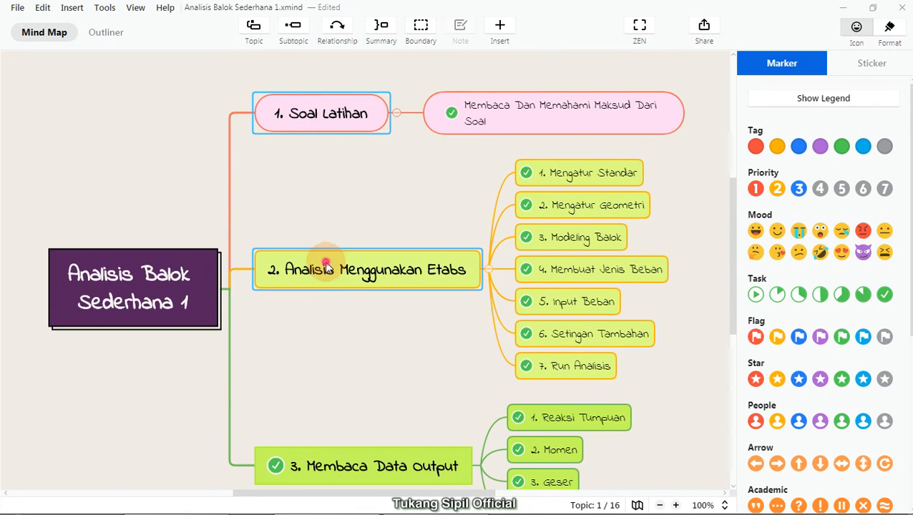
left_click(884, 294)
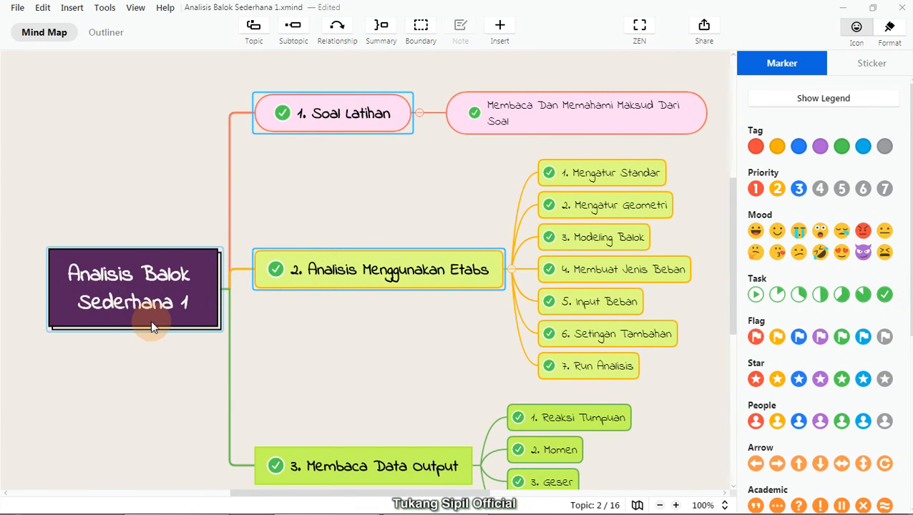